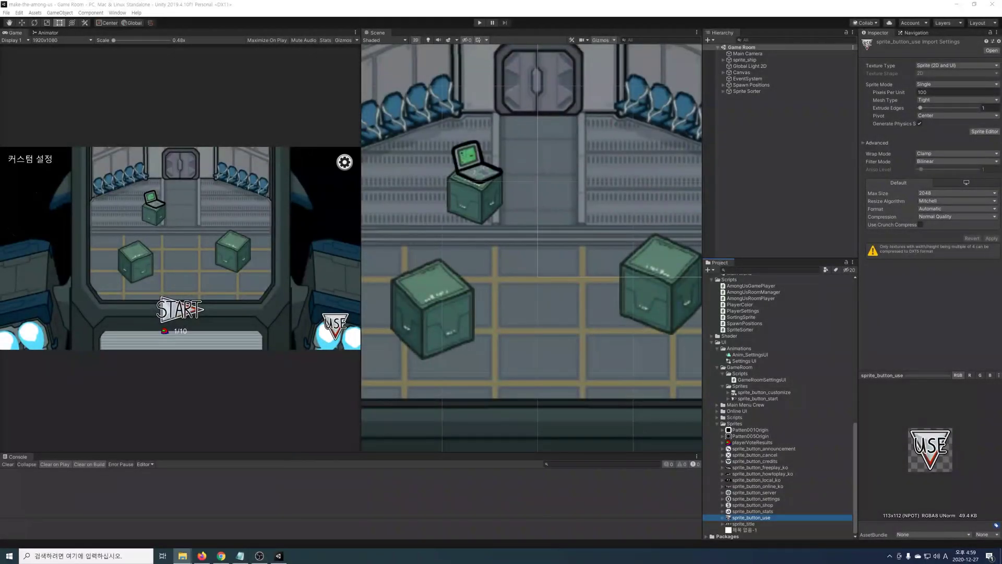
Import the downloaded unitypackage's ui-round-rect sprites, then open AmongUsRoomPlayer.cs for editing.
{"action": "left_click", "coordinate": [183, 555]}
{"action": "double_click", "coordinate": [512, 207]}
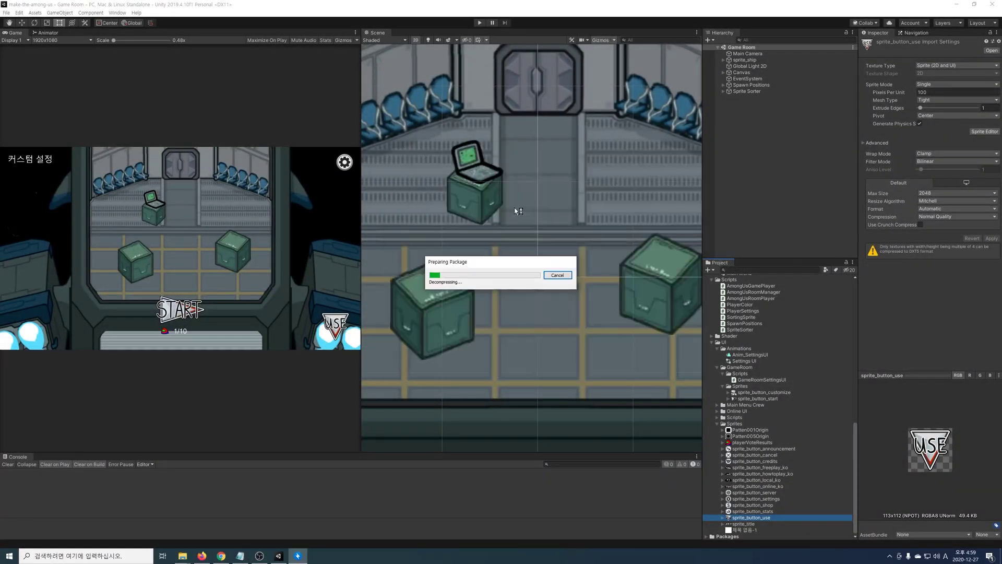
{"action": "left_click", "coordinate": [426, 336]}
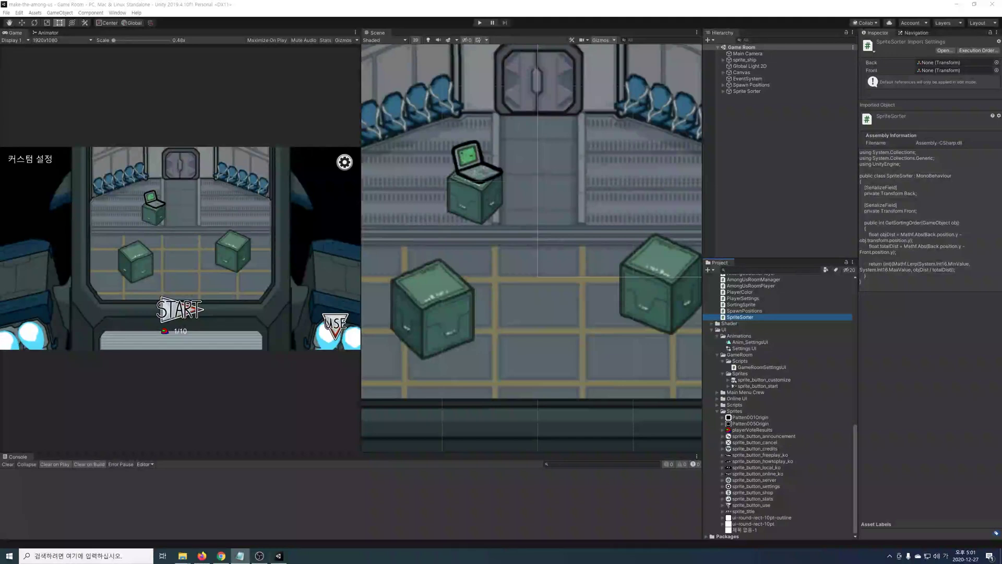
{"action": "scroll", "coordinate": [766, 323], "scroll_direction": "up", "scroll_amount": 3}
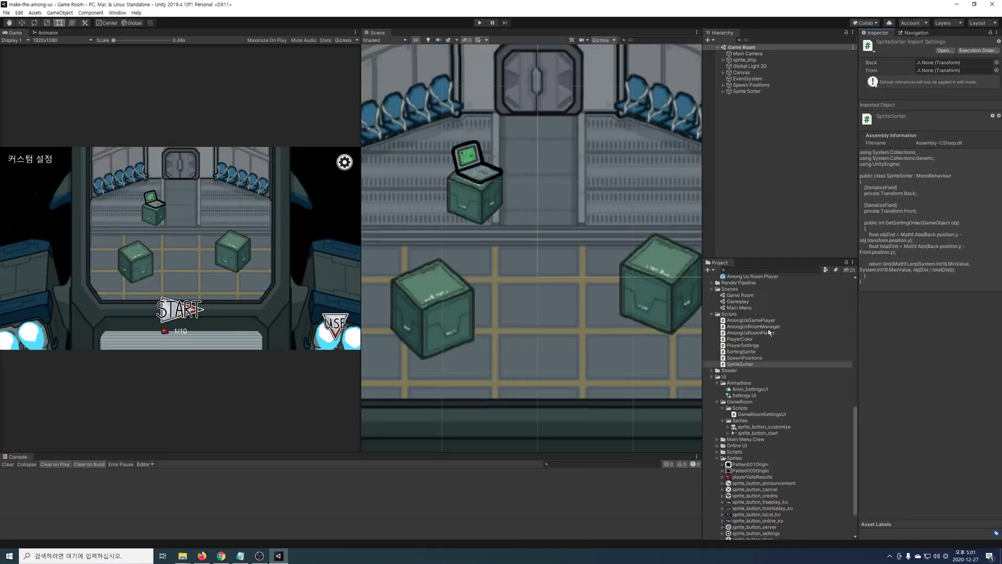
{"action": "double_click", "coordinate": [766, 333]}
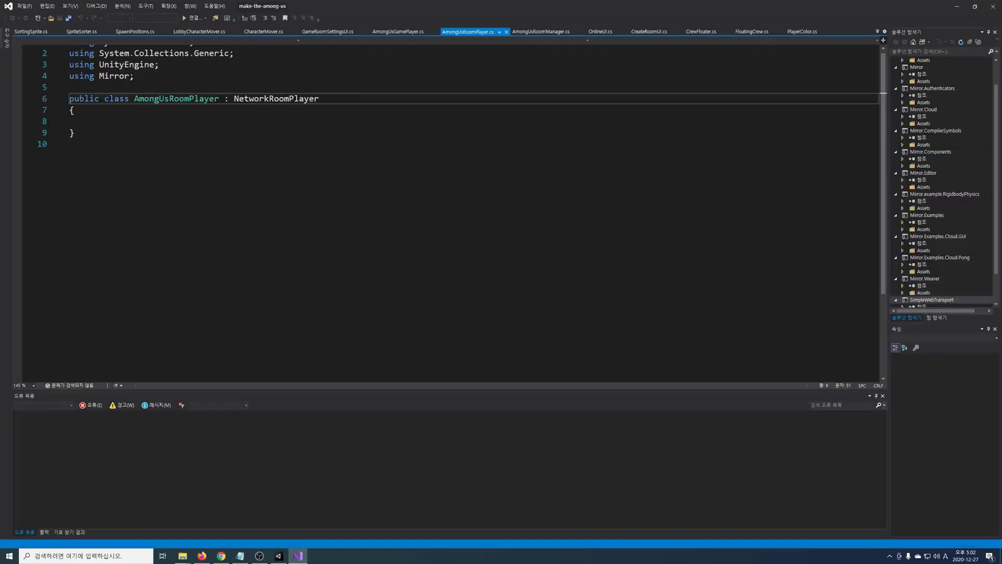
Add a [SyncVar] public EPlayerColor playerColor field to AmongUsRoomPlayer.
{"action": "key", "text": "Down"}
{"action": "key", "text": "Down"}
{"action": "type", "text": "public"}
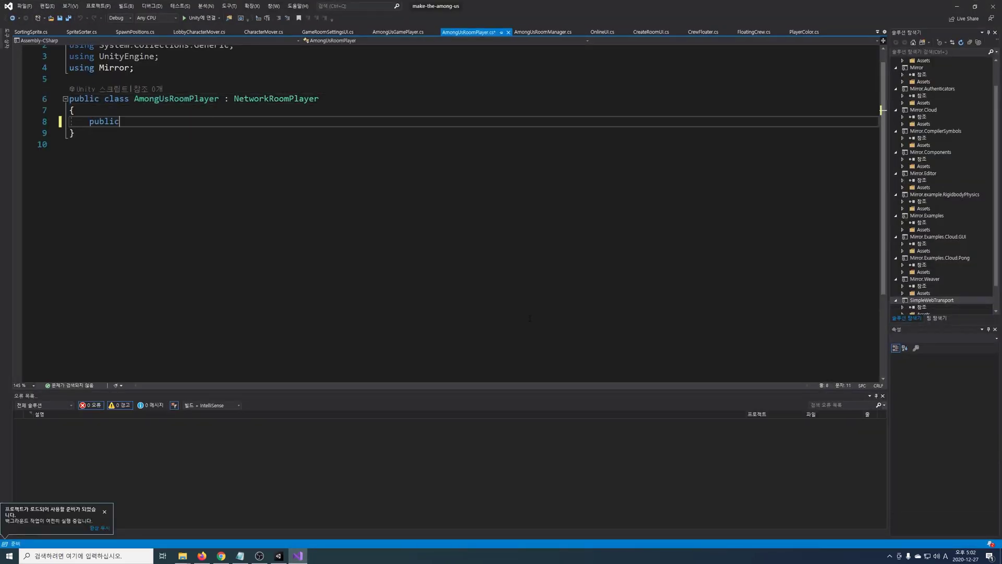
{"action": "type", "text": " EPlayerColor p"}
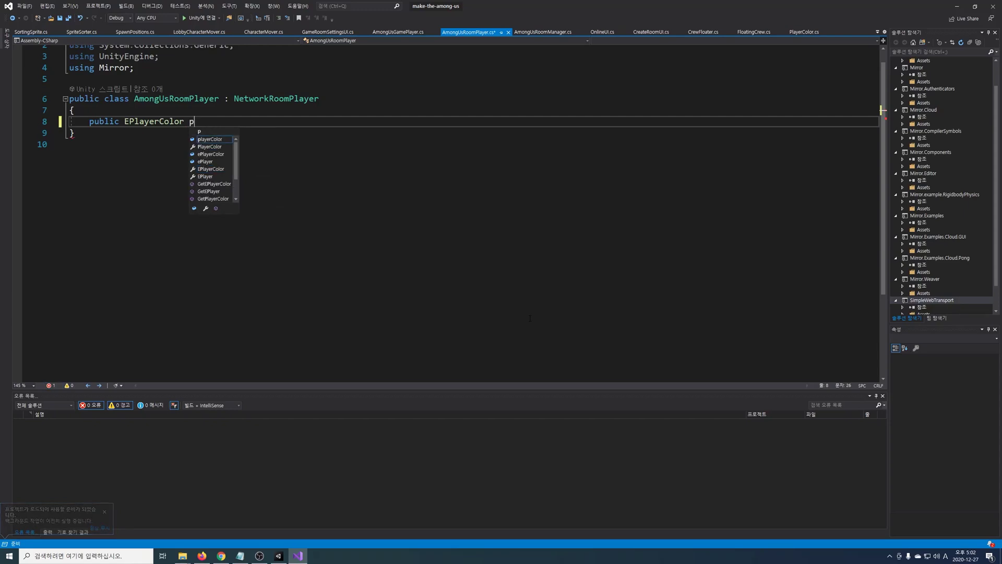
{"action": "type", "text": "layerColor;"}
{"action": "key", "text": "ctrl+Return"}
{"action": "type", "text": "["}
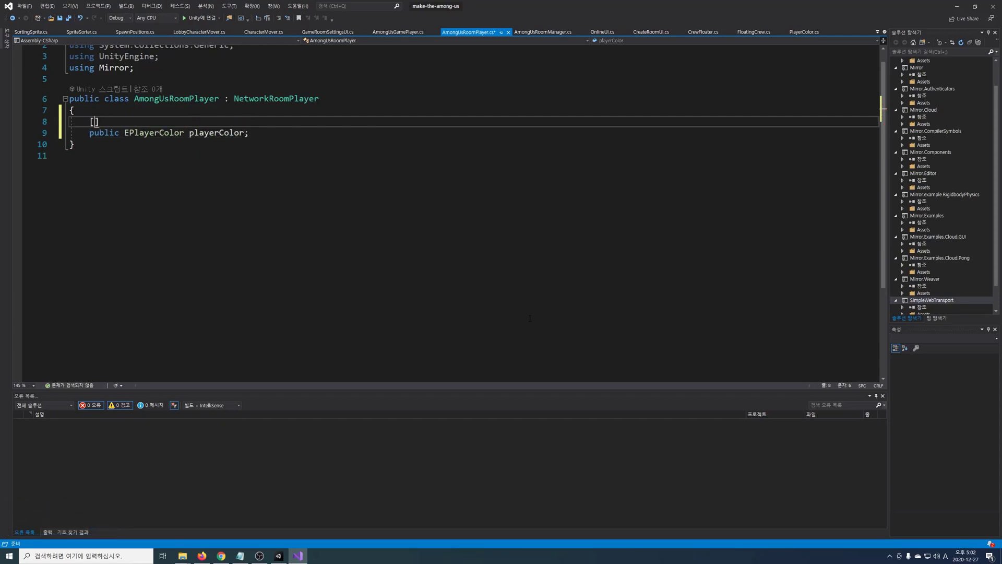
{"action": "type", "text": "Sy"}
{"action": "key", "text": "Tab"}
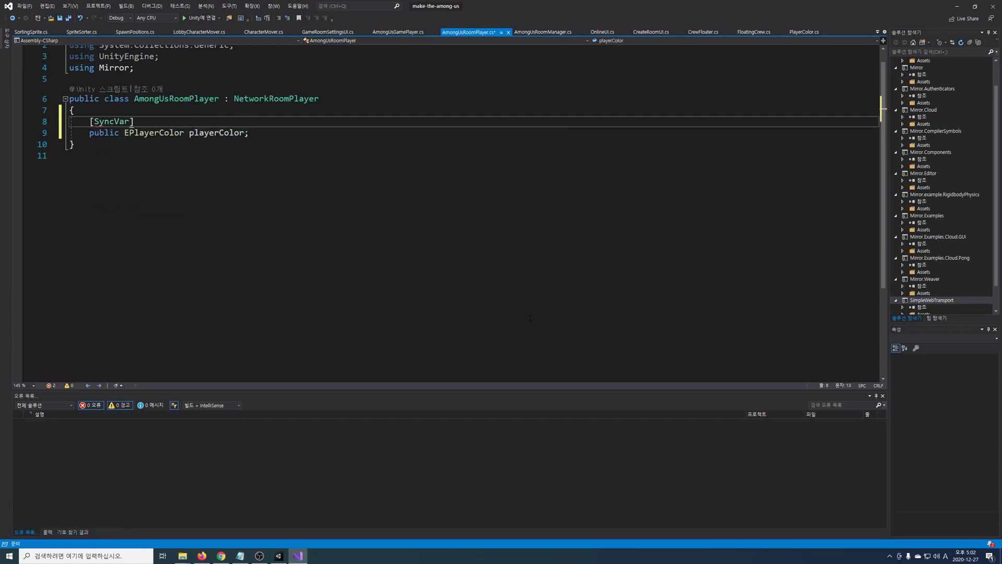
{"action": "left_click", "coordinate": [428, 155]}
Go to the OnRoomServerConnect override in AmongUsRoomManager.cs.
{"action": "left_click", "coordinate": [542, 32]}
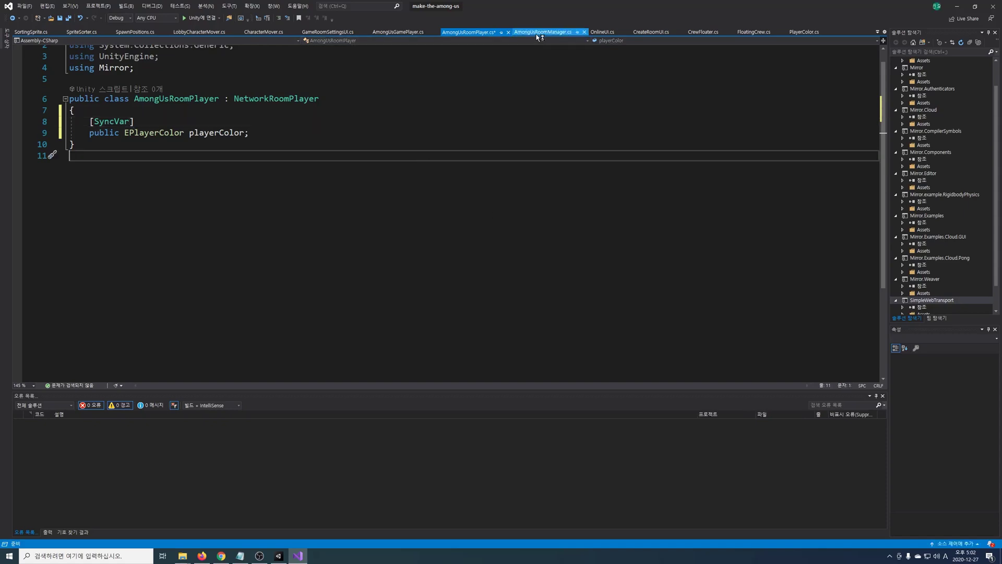
{"action": "scroll", "coordinate": [591, 180], "scroll_direction": "up", "scroll_amount": 2}
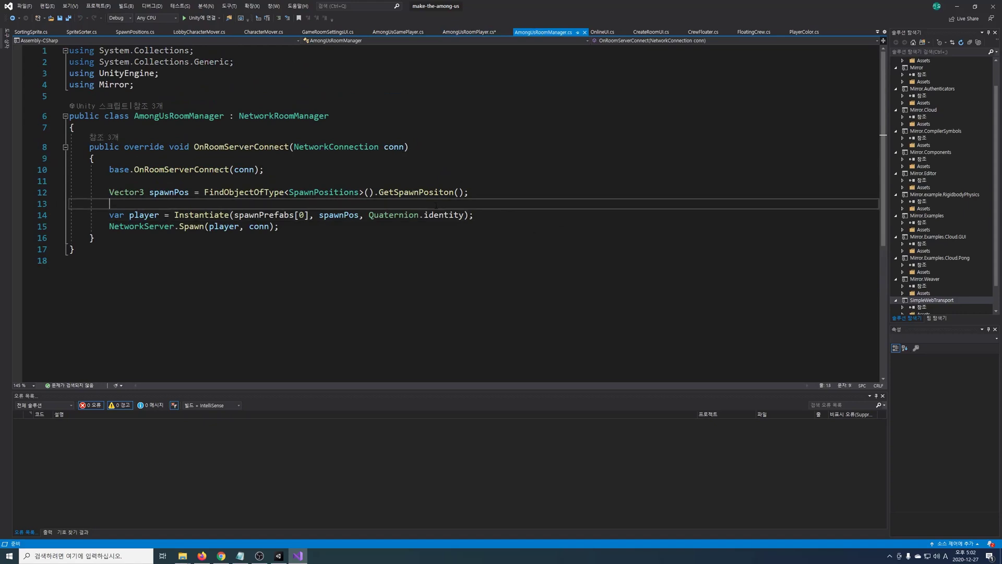
{"action": "left_click", "coordinate": [290, 146]}
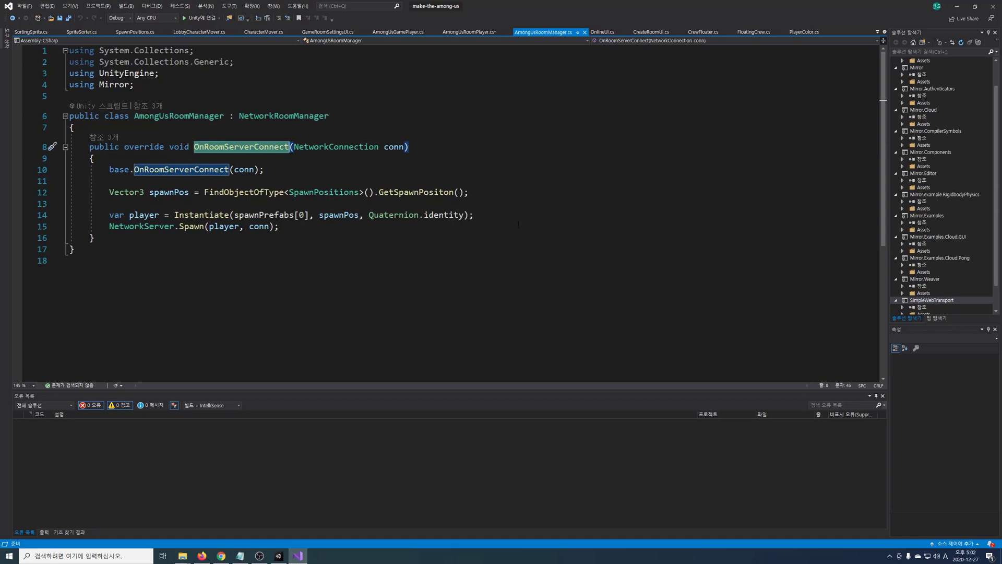
Delete the spawnPos, Instantiate and Spawn lines from OnRoomServerConnect, then return to AmongUsRoomPlayer.cs.
{"action": "left_click_drag", "start_coordinate": [529, 231], "coordinate": [71, 193]}
{"action": "key", "text": "Delete"}
{"action": "left_click", "coordinate": [397, 167]}
{"action": "key", "text": "ctrl+Tab"}
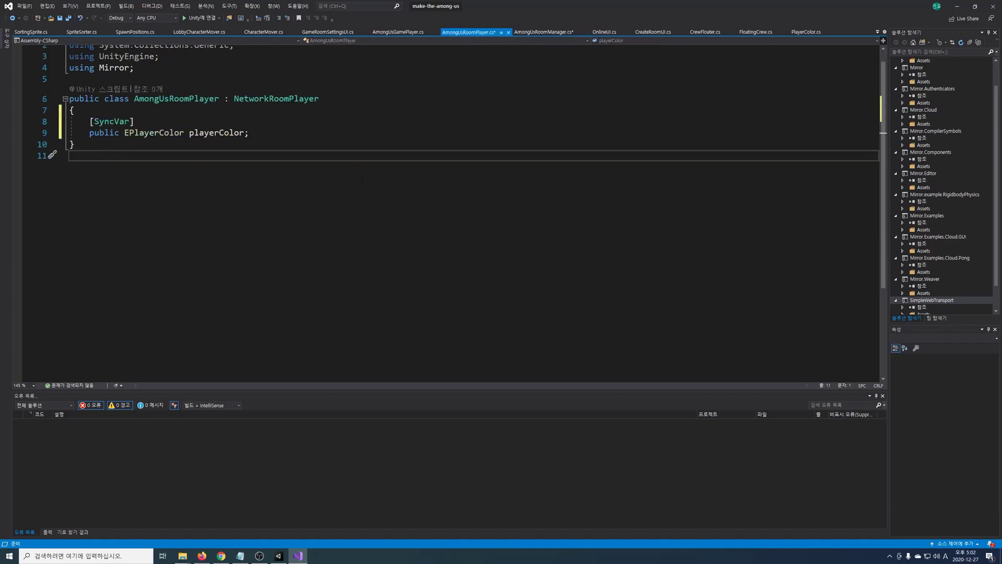
Create private void SpawnLobbyPlayerCharacter() with the pasted spawn code using AmongUsRoomManager.singleton and connectionToClient.
{"action": "left_click", "coordinate": [467, 135]}
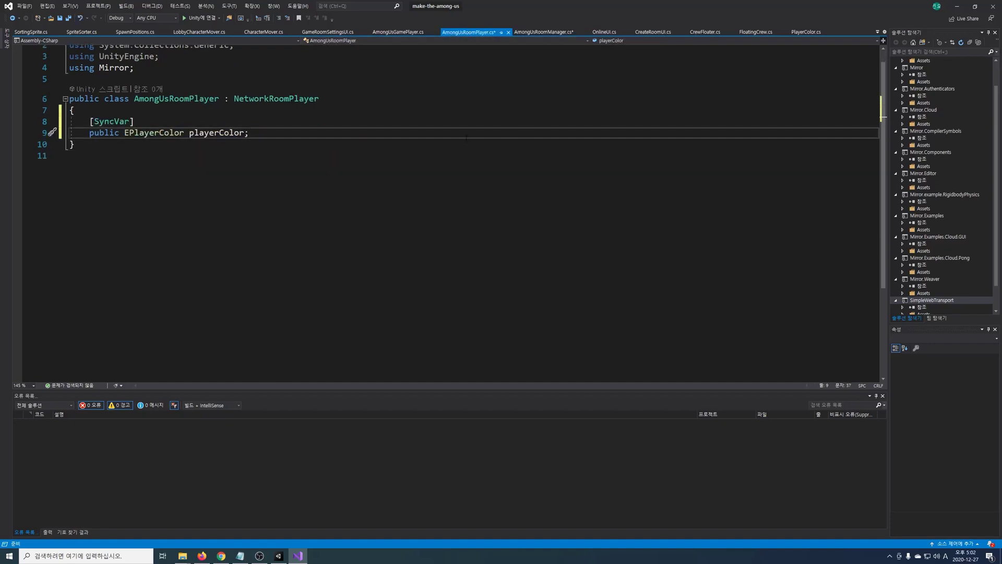
{"action": "key", "text": "Return"}
{"action": "key", "text": "Return"}
{"action": "type", "text": "private void SpawnLobbyPlayerCharacter()"}
{"action": "key", "text": "Return"}
{"action": "type", "text": "{"}
{"action": "key", "text": "Return"}
{"action": "type", "text": "Vector3 spawnPos = FindObjectOfType<SpawnPositions>().GetSpawnPositon();  var player = Instantiate(spawnPrefabs[0], spawnPos, Quaternion.identity); NetworkServer.Spawn(player, conn);"}
{"action": "type", "text": "AmongUsRoomManager.singleton.ectionToClient"}
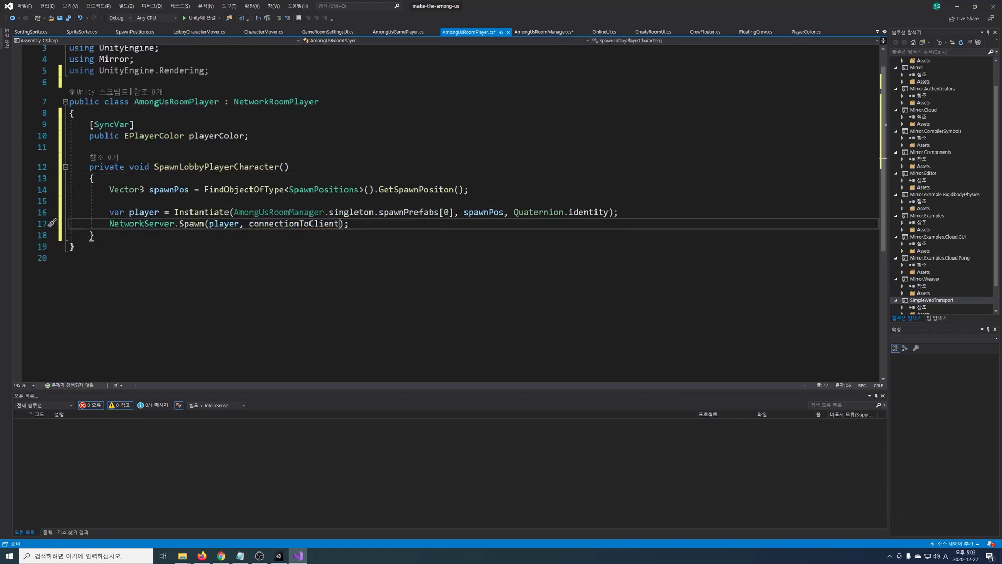
{"action": "key", "text": "alt+Tab"}
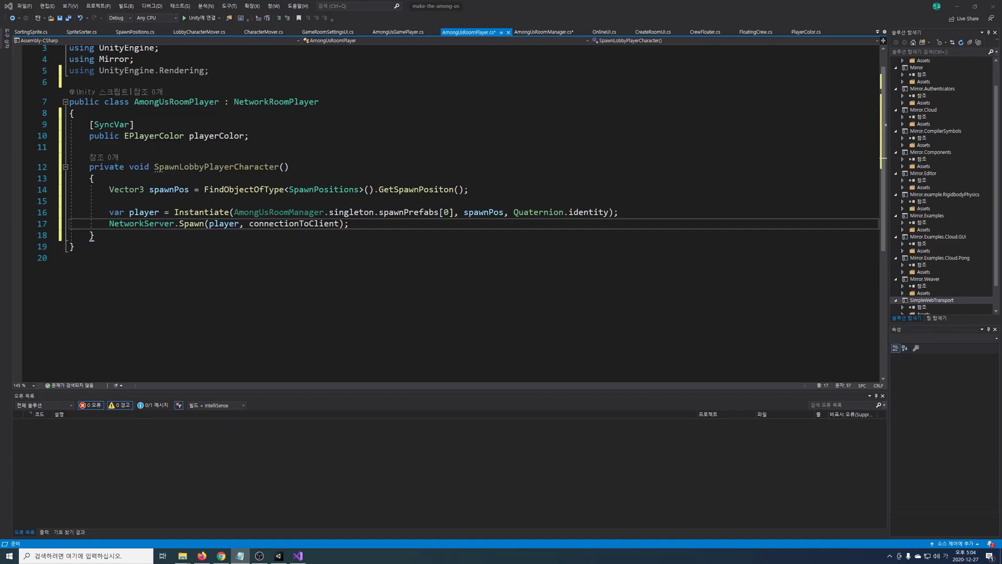
Start the method by fetching roomSlots from NetworkManager.singleton as AmongUsRoomManager.
{"action": "left_click", "coordinate": [95, 178]}
{"action": "key", "text": "Return"}
{"action": "key", "text": "Return"}
{"action": "key", "text": "Up"}
{"action": "type", "text": "var roomSlots = (NetworkManager.singleton as AmongUsRoomManager).roomSlots;"}
Declare color defaulting to EPlayerColor.Red and a for loop up to (int)EPlayerColor.Lime + 1.
{"action": "key", "text": "Return"}
{"action": "type", "text": "EPlayerColor color = "}
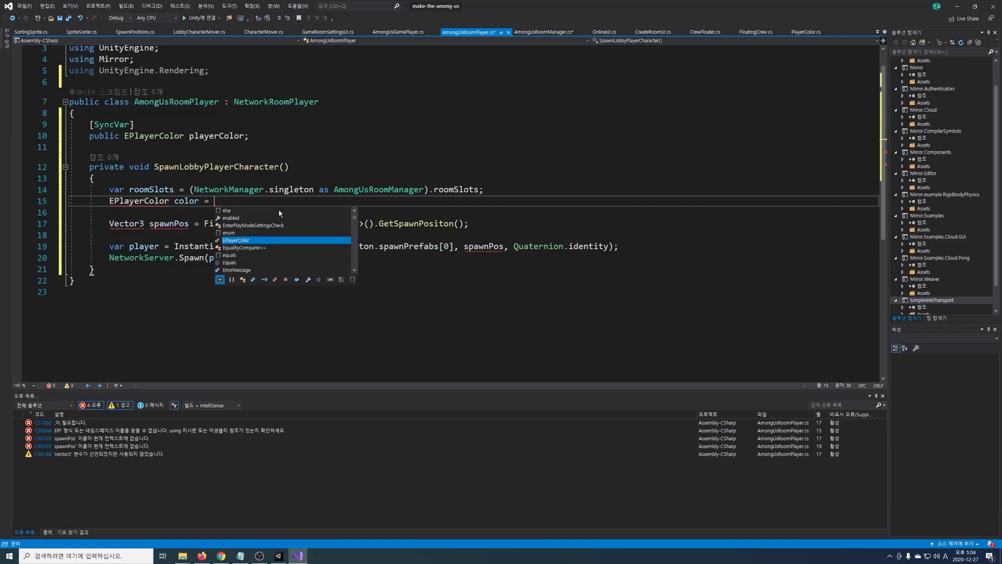
{"action": "type", "text": "EPlayerColor.Red;"}
{"action": "key", "text": "Return"}
{"action": "type", "text": "foreach(var roomPlayer in romm"}
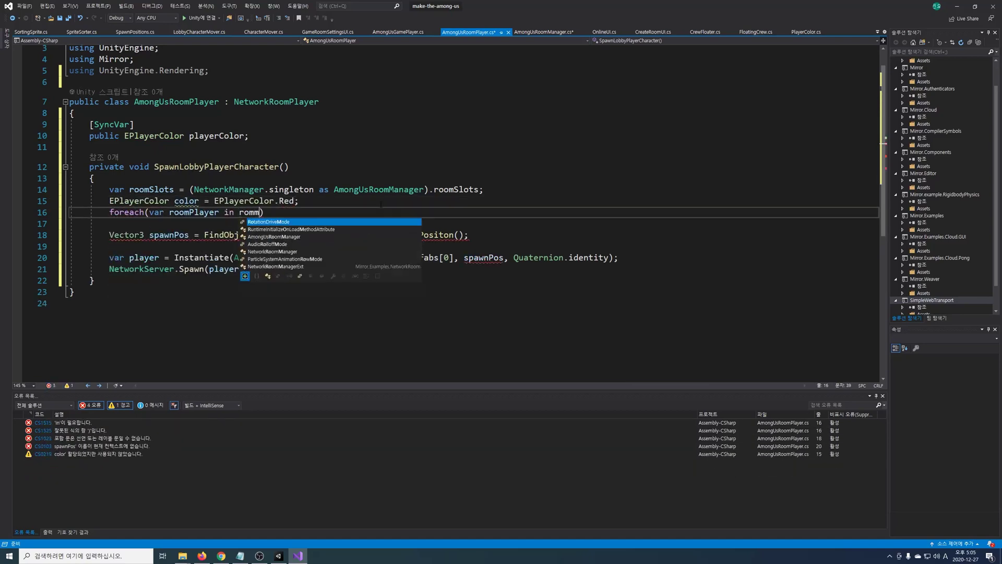
{"action": "key", "text": "Tab"}
{"action": "key", "text": "ctrl+Return"}
{"action": "type", "text": "for"}
{"action": "key", "text": "Tab"}
{"action": "key", "text": "Tab"}
{"action": "type", "text": "(int)EPlayerColor.Lime + 1"}
{"action": "key", "text": "Return"}
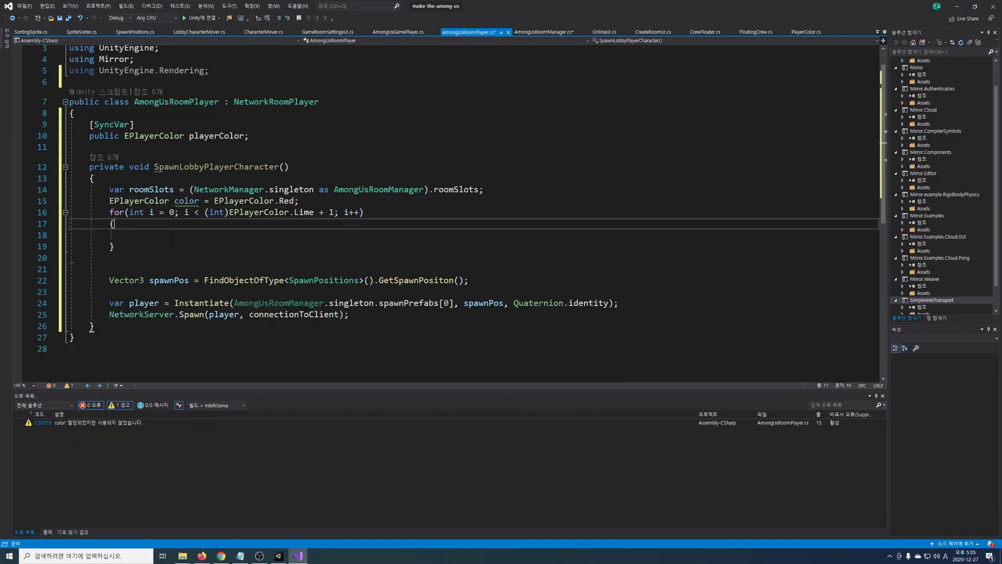
Inside the loop, flag colours used by other room players and pick the first unused one.
{"action": "left_click", "coordinate": [171, 239]}
{"action": "type", "text": "bool isFindSameColor = false; foreach (var roomPlayer in roomSlots) {     var amongUsRoomPlayer = roomPlayer as Among"}
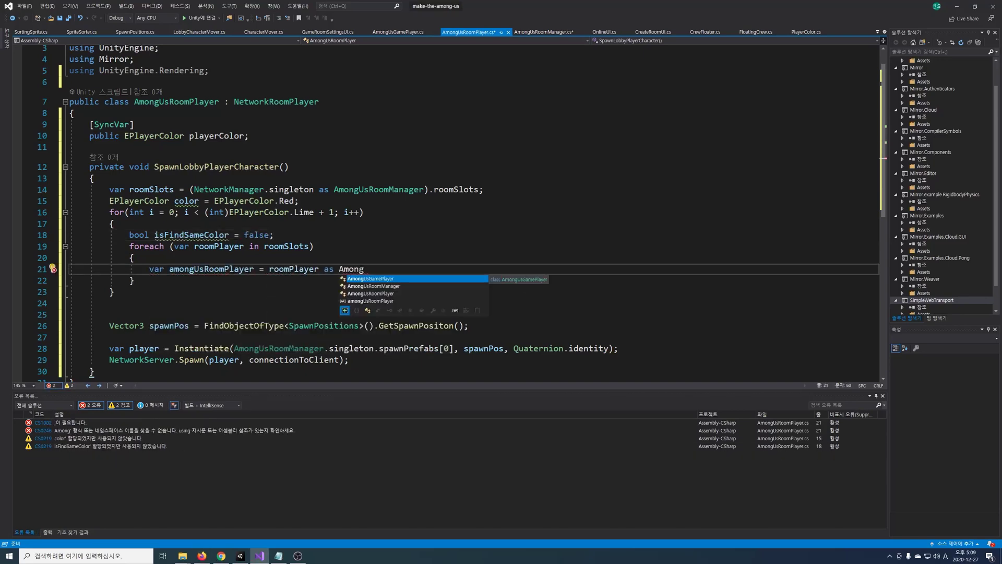
{"action": "type", "text": "UsRoomPlayer;"}
{"action": "key", "text": "Return"}
{"action": "type", "text": "if(amongUsRoomPlayer.playerColor == (EPlayerColor)i && roomPlayer.netId != netId){"}
{"action": "key", "text": "Return"}
{"action": "type", "text": "isFindSameColor = true; break;"}
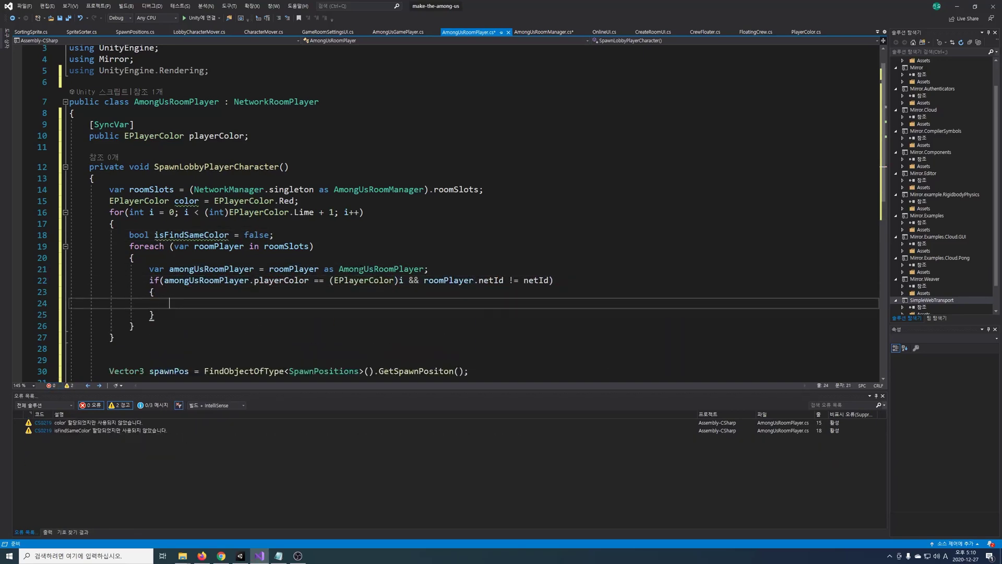
{"action": "key", "text": "Down"}
{"action": "key", "text": "Down"}
{"action": "key", "text": "Return"}
{"action": "type", "text": "if(!isFindSameColor) { color = (EPlayerColor)i; break;"}
Assign playerColor = color after the loop and review where the spawned player variable is used.
{"action": "left_click", "coordinate": [314, 324]}
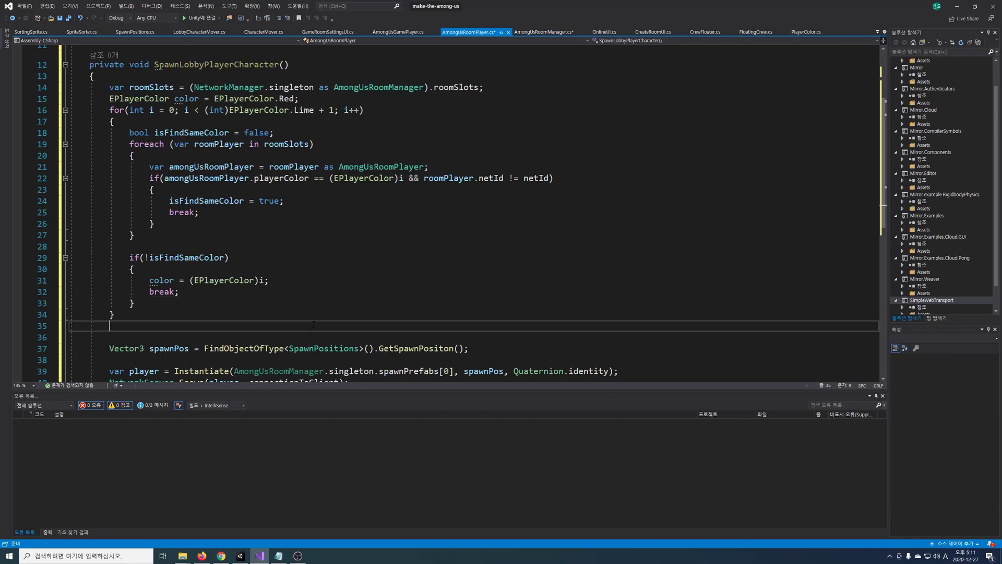
{"action": "key", "text": "Return"}
{"action": "key", "text": "Up"}
{"action": "type", "text": "playerColor ="}
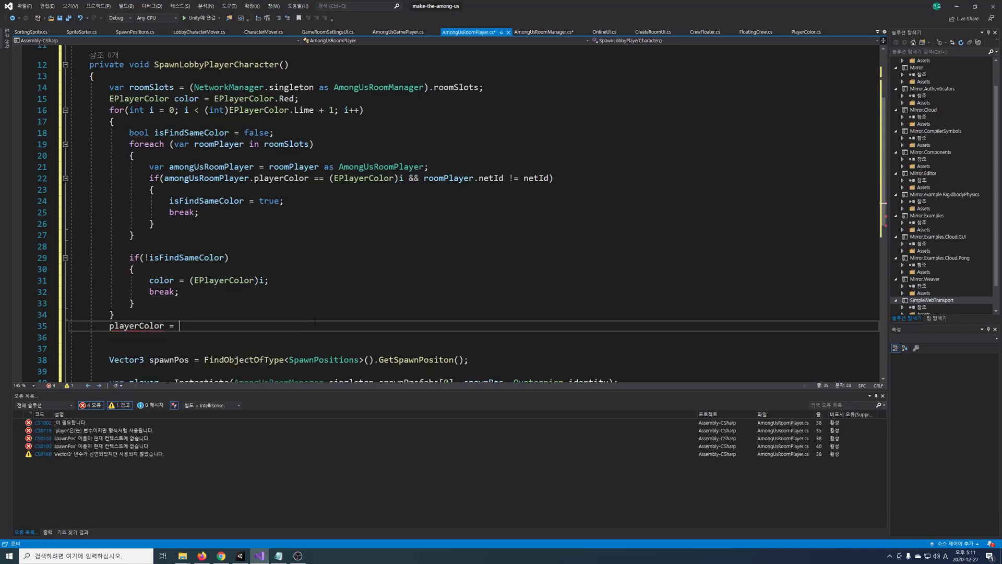
{"action": "type", "text": " color;"}
{"action": "key", "text": "Down"}
{"action": "key", "text": "Down"}
{"action": "scroll", "coordinate": [208, 261], "scroll_direction": "down", "scroll_amount": 3}
{"action": "left_click", "coordinate": [228, 155]}
{"action": "left_click", "coordinate": [159, 280]}
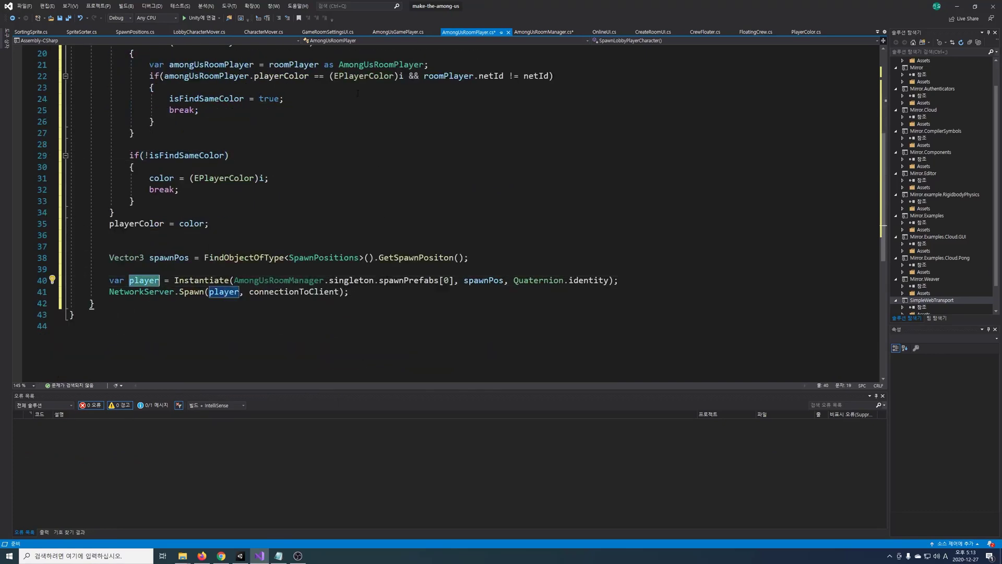
{"action": "left_click", "coordinate": [255, 31]}
Add a private SpriteRenderer spriteRenderer field below the speed field in CharacterMover.
{"action": "left_click", "coordinate": [485, 203]}
{"action": "scroll", "coordinate": [485, 204], "scroll_direction": "up", "scroll_amount": 5}
{"action": "scroll", "coordinate": [485, 204], "scroll_direction": "up", "scroll_amount": 6}
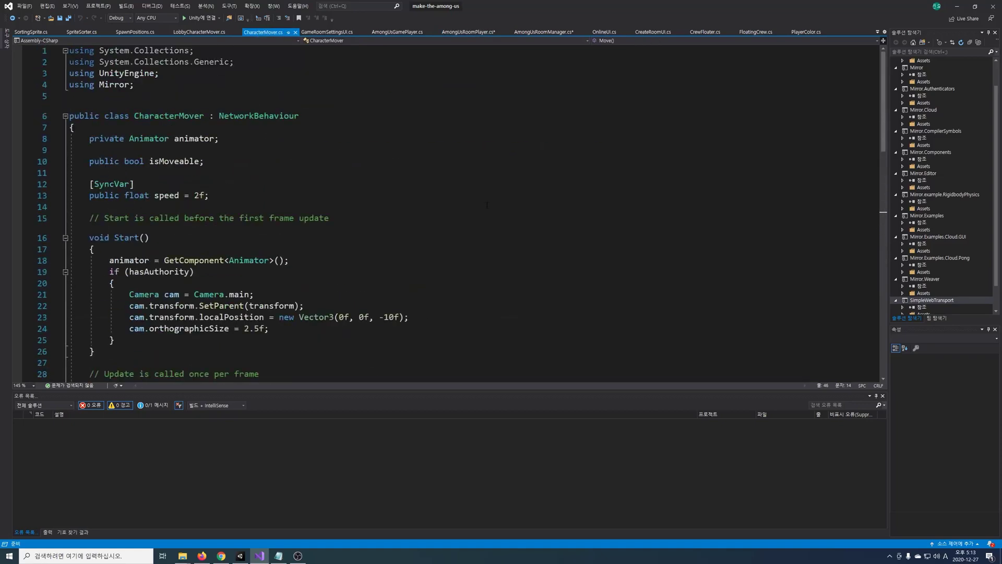
{"action": "left_click", "coordinate": [438, 197]}
{"action": "key", "text": "Return"}
{"action": "key", "text": "Return"}
{"action": "type", "text": "private SpriteRenderer ="}
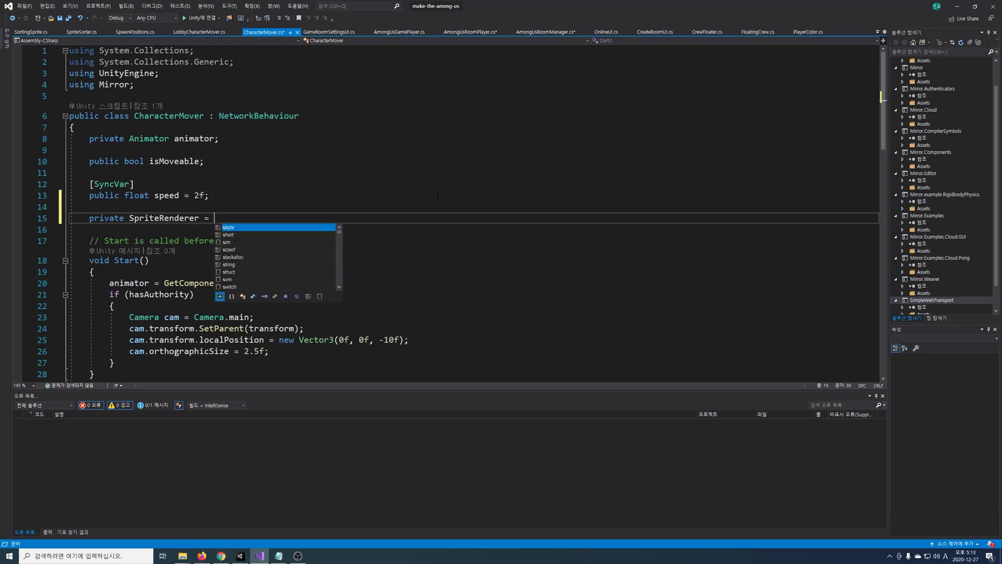
{"action": "key", "text": "BackSpace"}
{"action": "type", "text": "spriteRenderer;"}
In Start(), get the SpriteRenderer and set its material's _PlayerColor from PlayerColor.GetColor(playerColor).
{"action": "scroll", "coordinate": [437, 196], "scroll_direction": "down", "scroll_amount": 2}
{"action": "left_click", "coordinate": [469, 203]}
{"action": "key", "text": "Return"}
{"action": "key", "text": "Return"}
{"action": "key", "text": "Up"}
{"action": "type", "text": "spriteRenderer = GetComponent<SpriteRenderer>();"}
{"action": "key", "text": "Return"}
{"action": "type", "text": "spriteRenderer"}
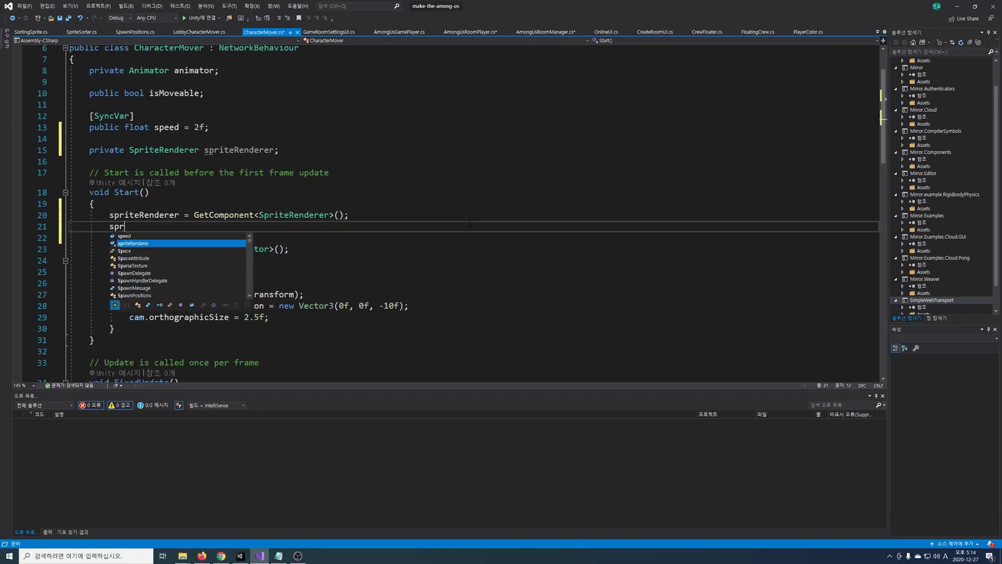
{"action": "type", "text": ".material.SetColor(\"_PlayerColor\", Player"}
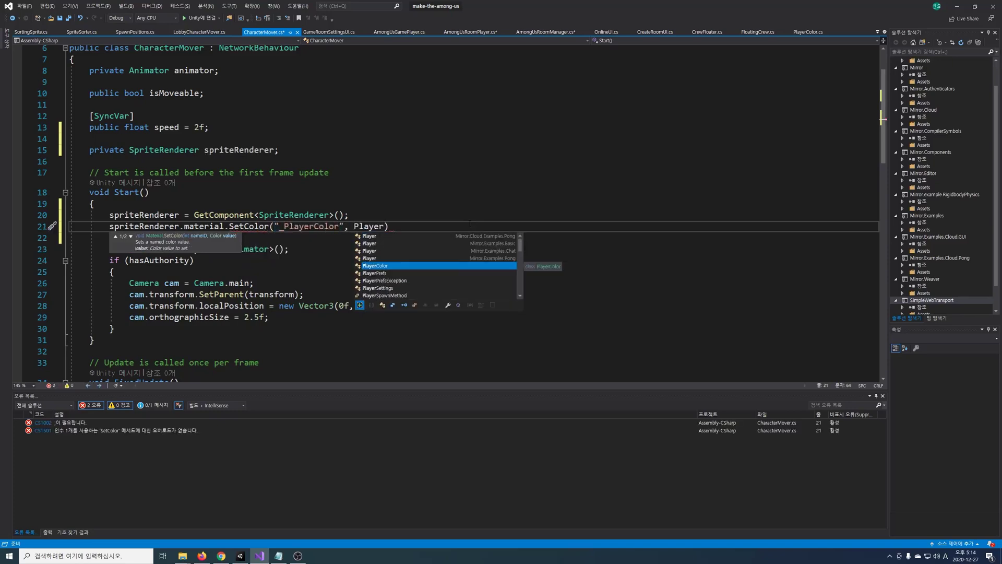
{"action": "type", "text": "Color.GetColor(playerColor));"}
Add a [SyncVar] public EPlayerColor playerColor field.
{"action": "left_click", "coordinate": [371, 147]}
{"action": "key", "text": "Return"}
{"action": "key", "text": "Return"}
{"action": "type", "text": "public "}
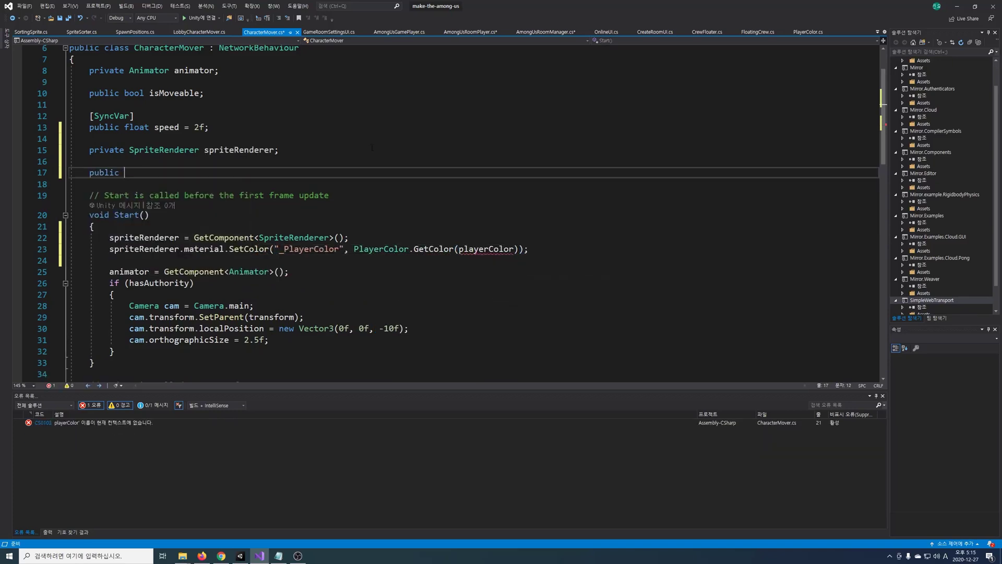
{"action": "type", "text": "EPlayerColor playerColor;"}
{"action": "key", "text": "ctrl+Return"}
{"action": "type", "text": "[SyncVar"}
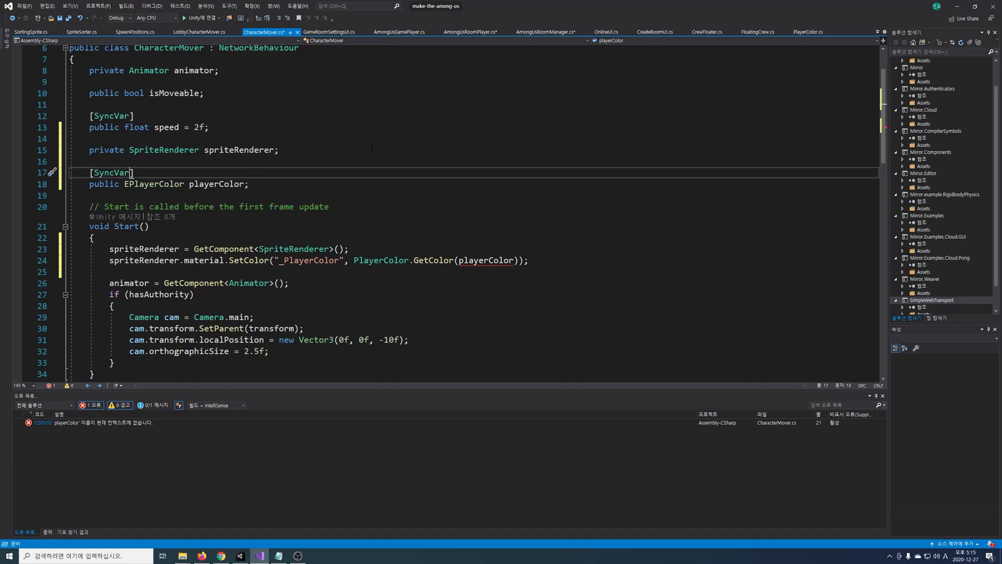
Add an empty SetPlayerColor_Hook(EPlayerColor oldColor, EPlayerColor newColor) method.
{"action": "key", "text": "Down"}
{"action": "key", "text": "End"}
{"action": "key", "text": "Return"}
{"action": "type", "text": "public void SetPlayerColor_Ho"}
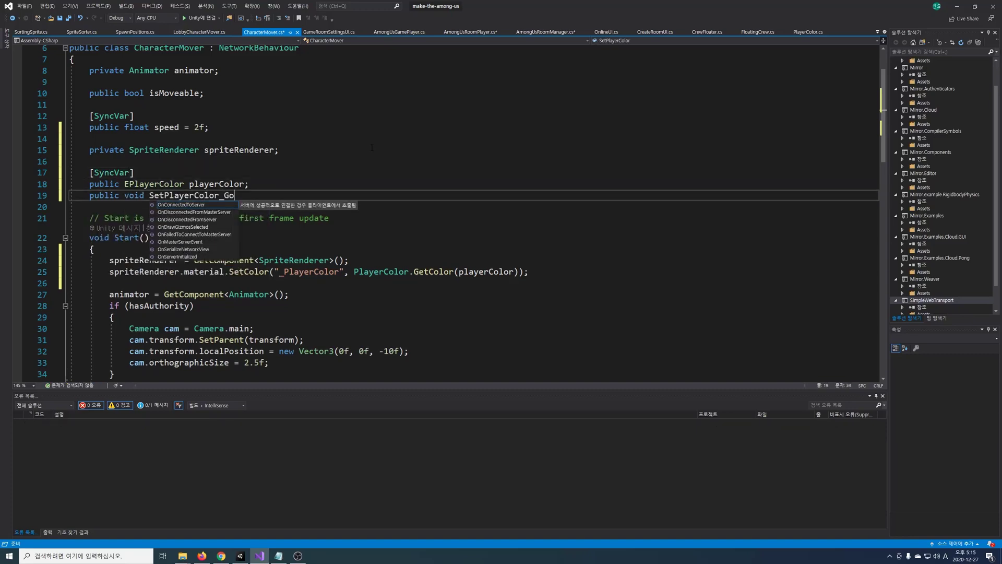
{"action": "type", "text": "ok(EPlayerColor oldColor, EPlayerColor newColor"}
{"action": "key", "text": "End"}
{"action": "key", "text": "Return"}
{"action": "type", "text": "{"}
{"action": "key", "text": "Return"}
Hook the playerColor SyncVar with hook = nameof(SetPlayerColor_Hook).
{"action": "key", "text": "Up"}
{"action": "key", "text": "Up"}
{"action": "key", "text": "Up"}
{"action": "key", "text": "End"}
{"action": "key", "text": "Left"}
{"action": "type", "text": "(hook = nameof(Set"}
{"action": "type", "text": "P"}
{"action": "key", "text": "Tab"}
{"action": "type", "text": "))"}
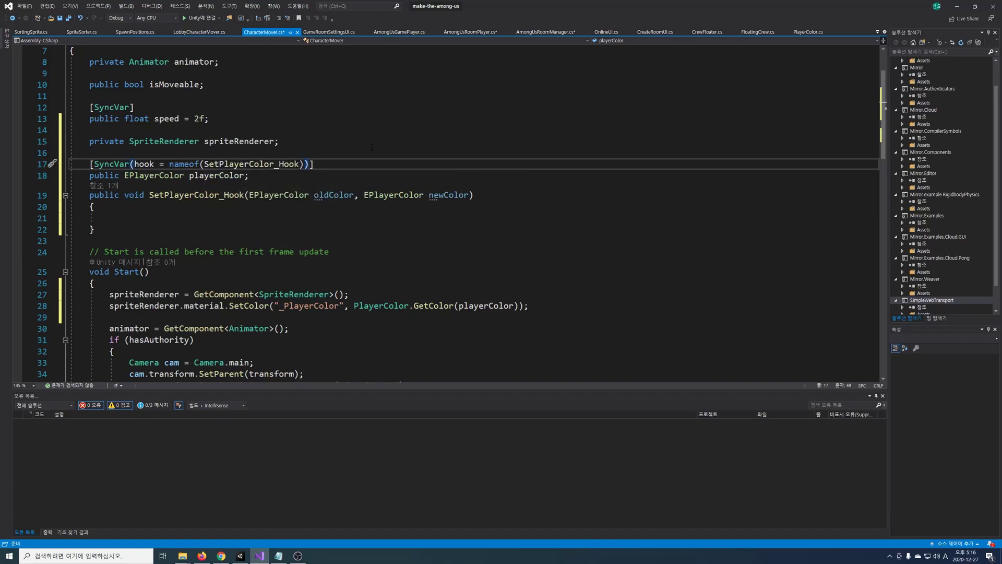
{"action": "key", "text": "Home"}
{"action": "key", "text": "ctrl+Right"}
{"action": "key", "text": "ctrl+Right"}
{"action": "key", "text": "shift+Right"}
{"action": "key", "text": "shift+Right"}
{"action": "key", "text": "shift+Right"}
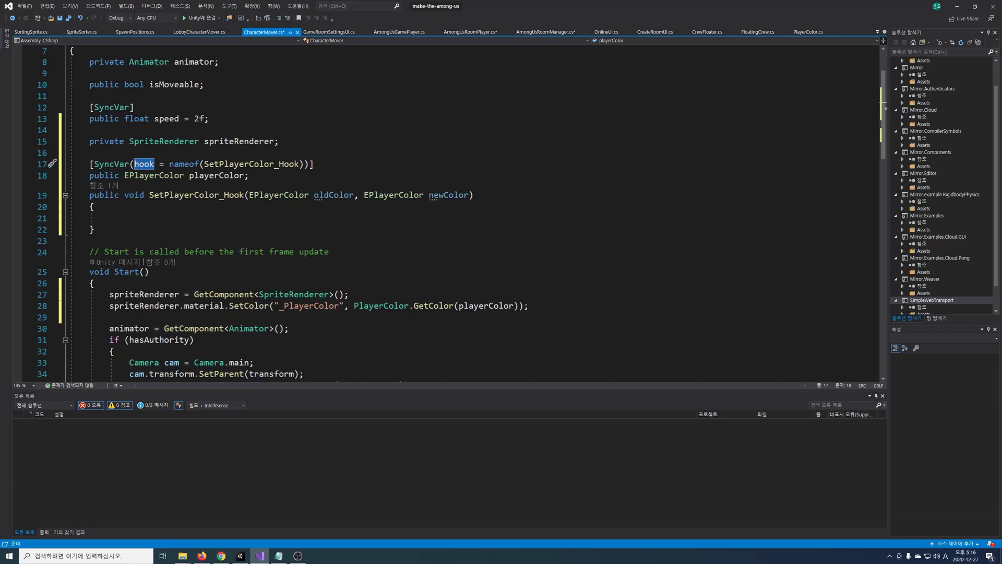
In SetPlayerColor_Hook, fetch the SpriteRenderer with GetComponent when spriteRenderer is null.
{"action": "left_click", "coordinate": [130, 164]}
{"action": "double_click", "coordinate": [215, 176]}
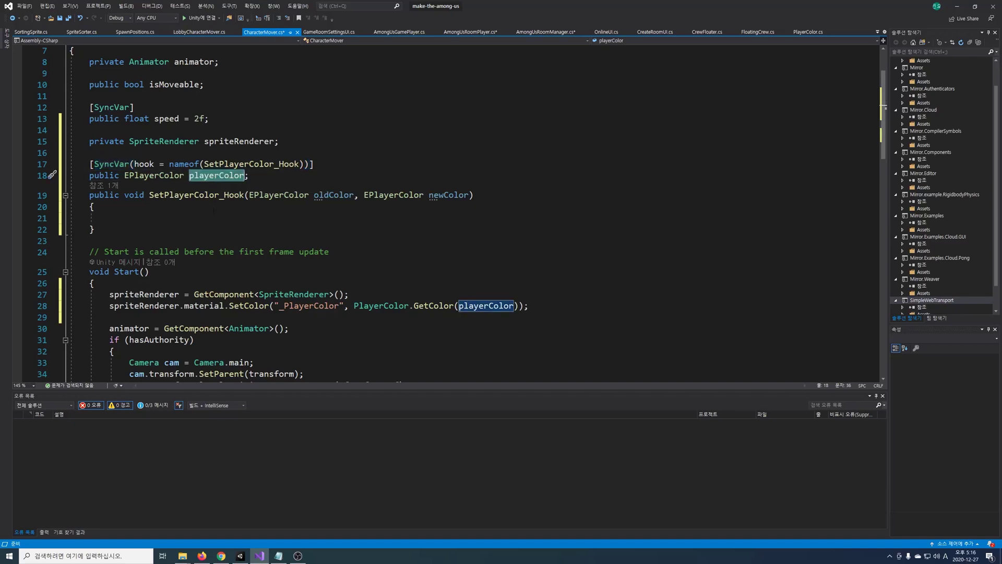
{"action": "key", "text": "Down"}
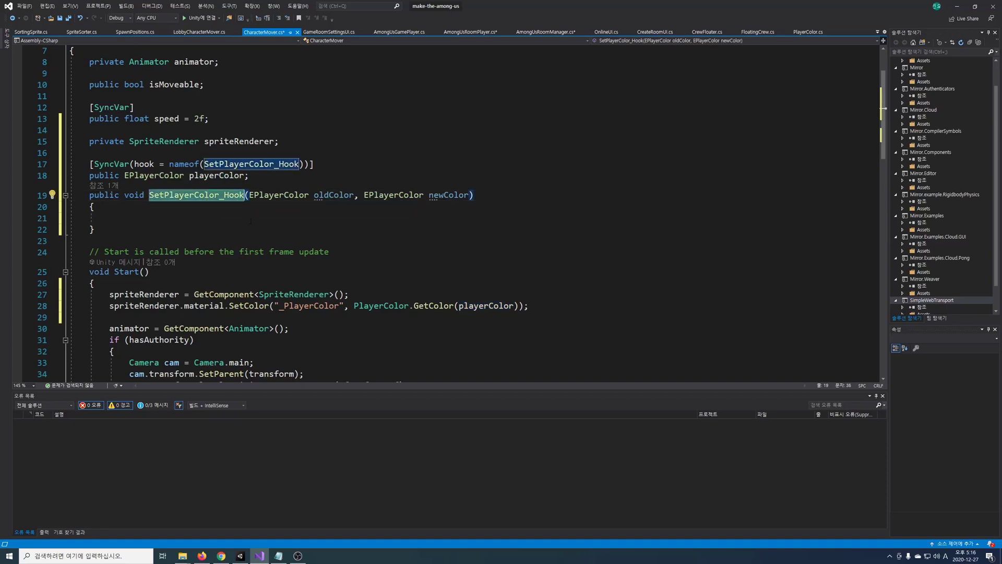
{"action": "left_click", "coordinate": [250, 220]}
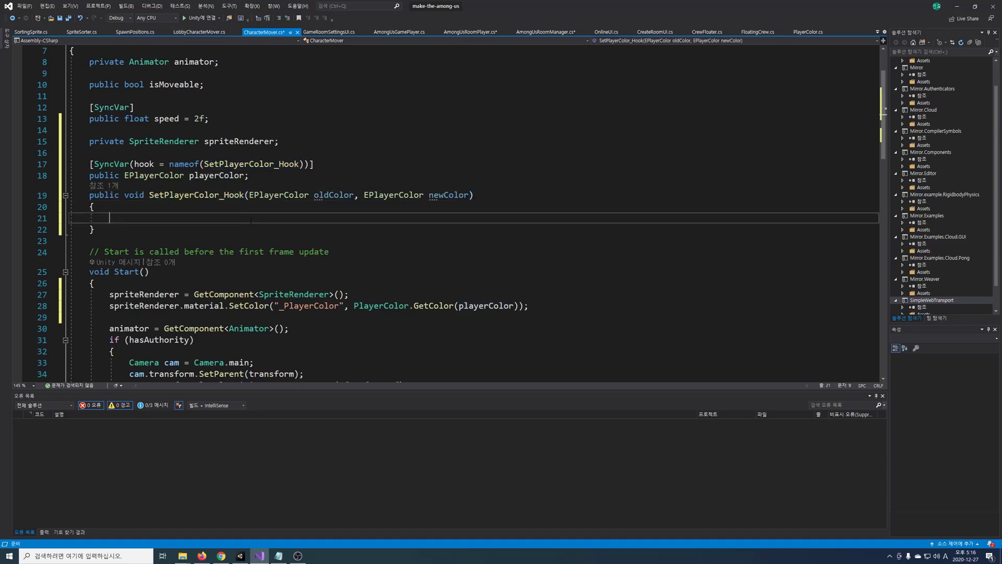
{"action": "type", "text": "if(sp"}
{"action": "key", "text": "Tab"}
{"action": "type", "text": "== null)"}
{"action": "key", "text": "Return"}
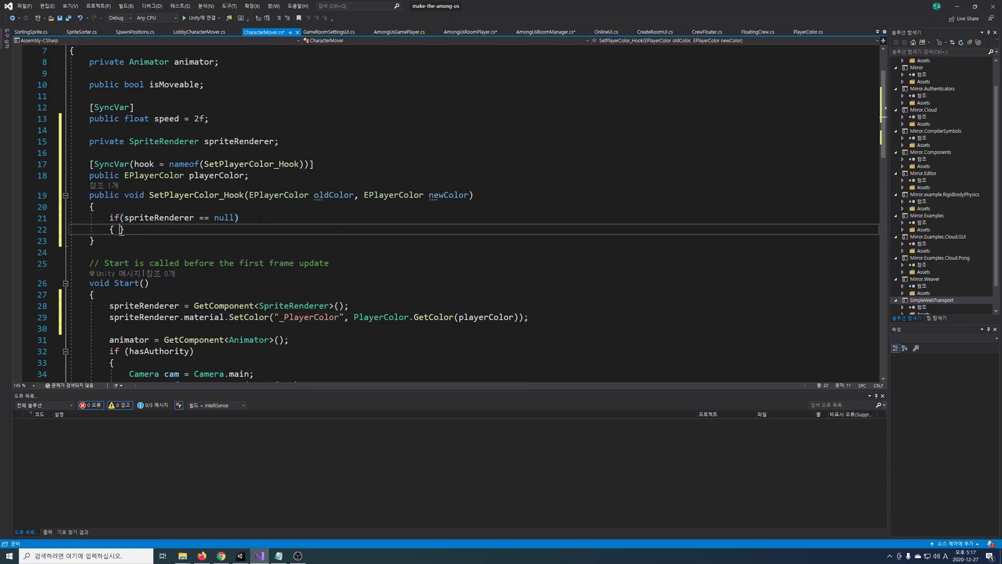
{"action": "type", "text": "{"}
{"action": "key", "text": "Return"}
{"action": "type", "text": "spriteRenderer = Get"}
{"action": "type", "text": "Component<SpriteRenderer>();"}
Set the material's _PlayerColor to PlayerColor.GetColor(newColor).
{"action": "key", "text": "Down"}
{"action": "key", "text": "Return"}
{"action": "type", "text": "spriteRenderer.material.SetColor(\"_PlayerColor\", PlayerColor"}
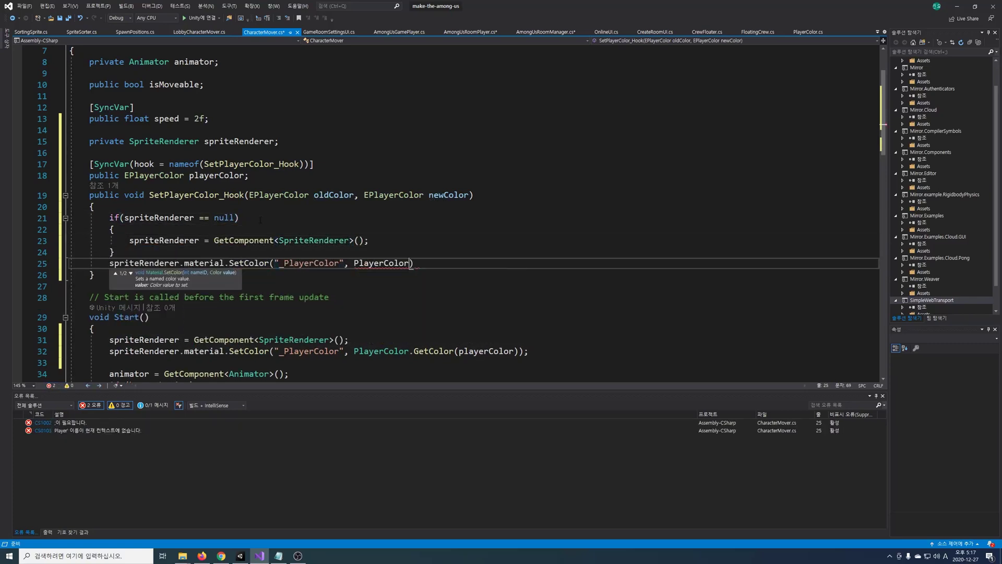
{"action": "key", "text": "Tab"}
{"action": "type", "text": ".GetColor(newColor));"}
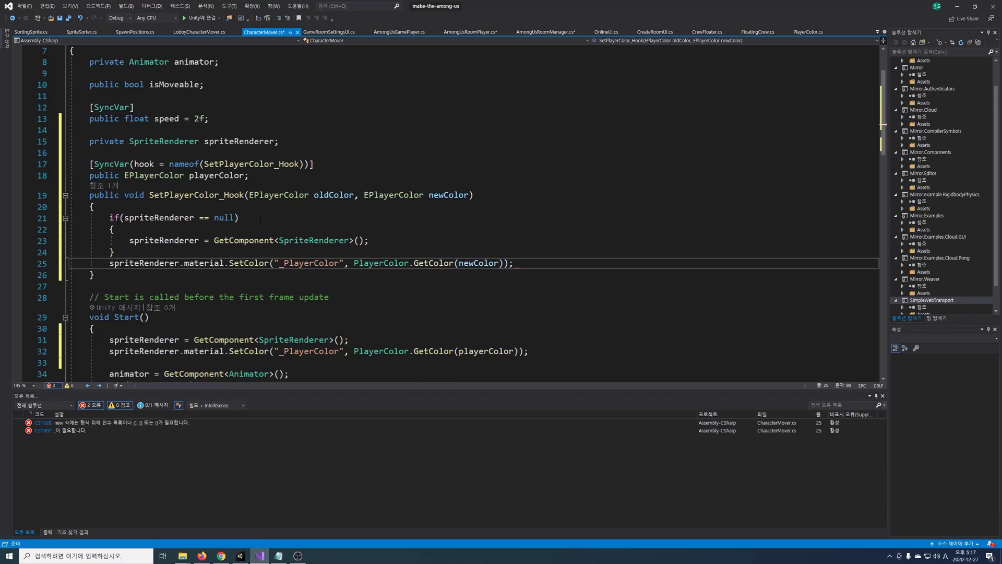
Rename player to playerCharacter and take the LobbyCharacterMover component from the instantiated prefab.
{"action": "left_click", "coordinate": [461, 32]}
{"action": "left_click", "coordinate": [468, 257]}
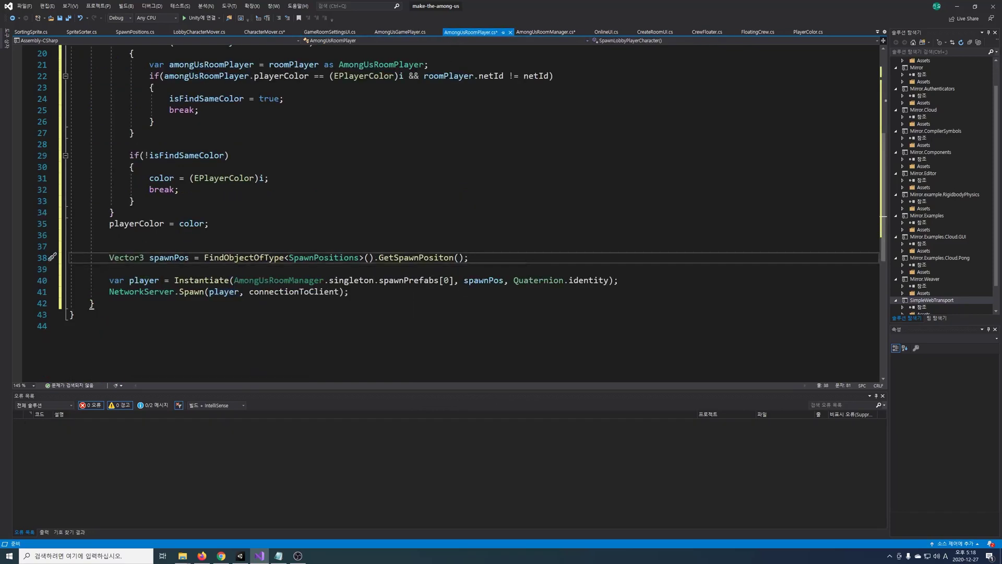
{"action": "left_click", "coordinate": [158, 281]}
{"action": "type", "text": "Character"}
{"action": "left_click", "coordinate": [683, 280]}
{"action": "type", "text": ".GetComponent<LobbyCharacterMover>()"}
Spawn playerCharacter.gameObject and set playerCharacter.playerColor = color.
{"action": "double_click", "coordinate": [223, 291]}
{"action": "type", "text": "playerCharacter.gameObject"}
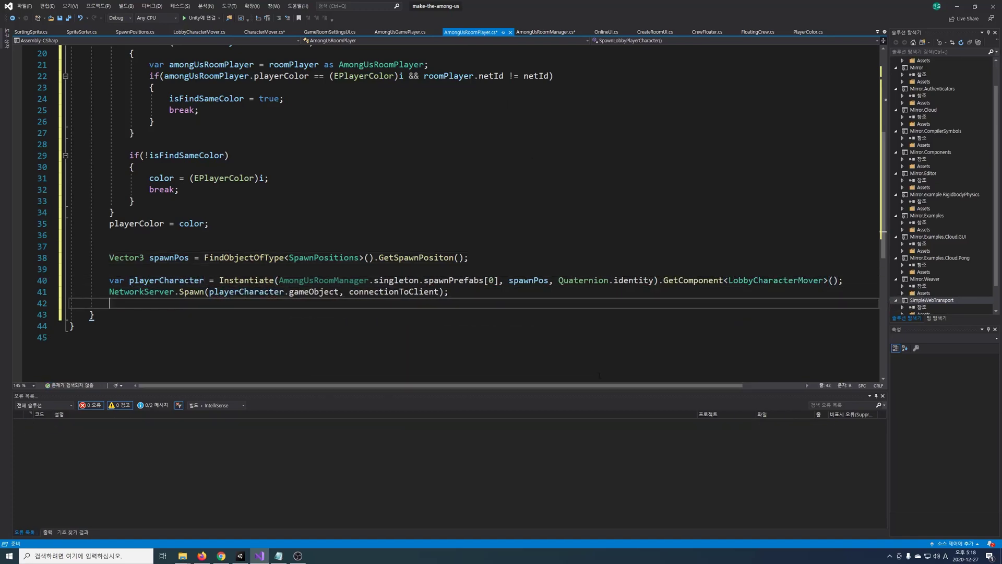
{"action": "key", "text": "End"}
{"action": "key", "text": "Return"}
{"action": "type", "text": "playerCharacter.playerColor = color;"}
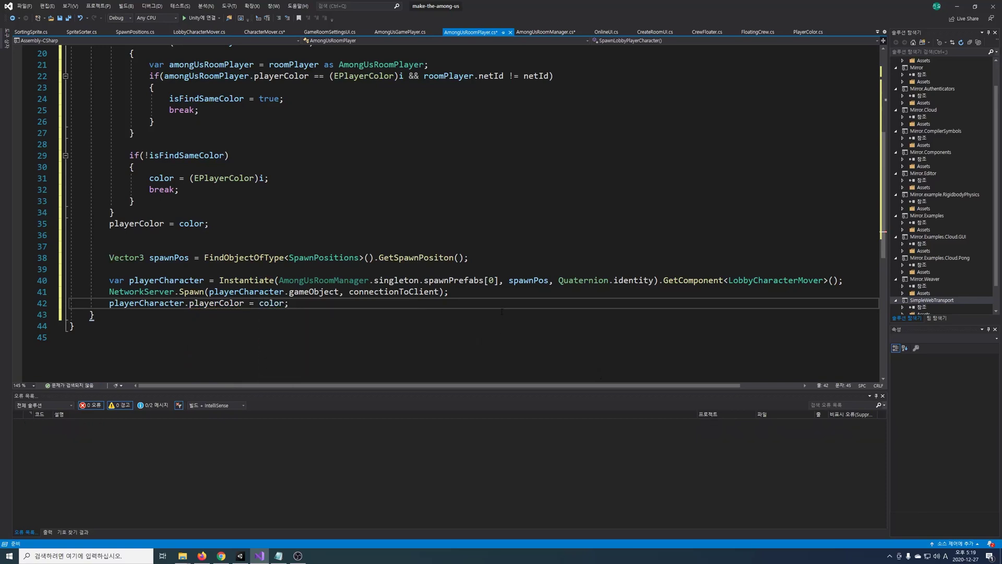
Declare a public void Start() method below the playerColor field.
{"action": "scroll", "coordinate": [507, 305], "scroll_direction": "up", "scroll_amount": 2}
{"action": "scroll", "coordinate": [507, 305], "scroll_direction": "up", "scroll_amount": 5}
{"action": "left_click", "coordinate": [385, 171]}
{"action": "key", "text": "Return"}
{"action": "key", "text": "Return"}
{"action": "type", "text": "public void Start"}
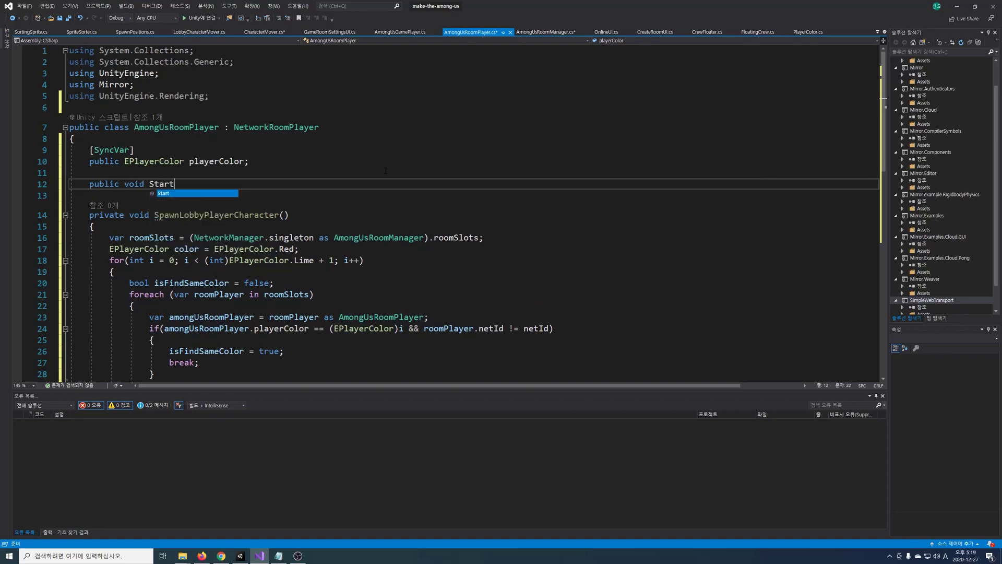
{"action": "type", "text": "()"}
Add a Start method and inspect NetworkRoomPlayer's base Start definition.
{"action": "key", "text": "Return"}
{"action": "type", "text": "{"}
{"action": "key", "text": "Return"}
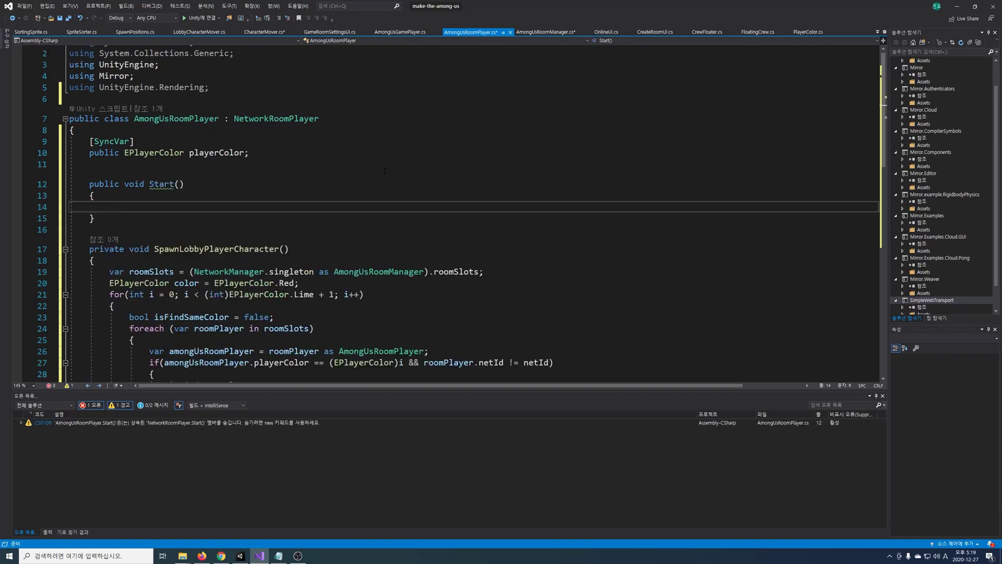
{"action": "left_click", "coordinate": [275, 119], "text": "ctrl"}
{"action": "scroll", "coordinate": [269, 244], "scroll_direction": "down", "scroll_amount": 5}
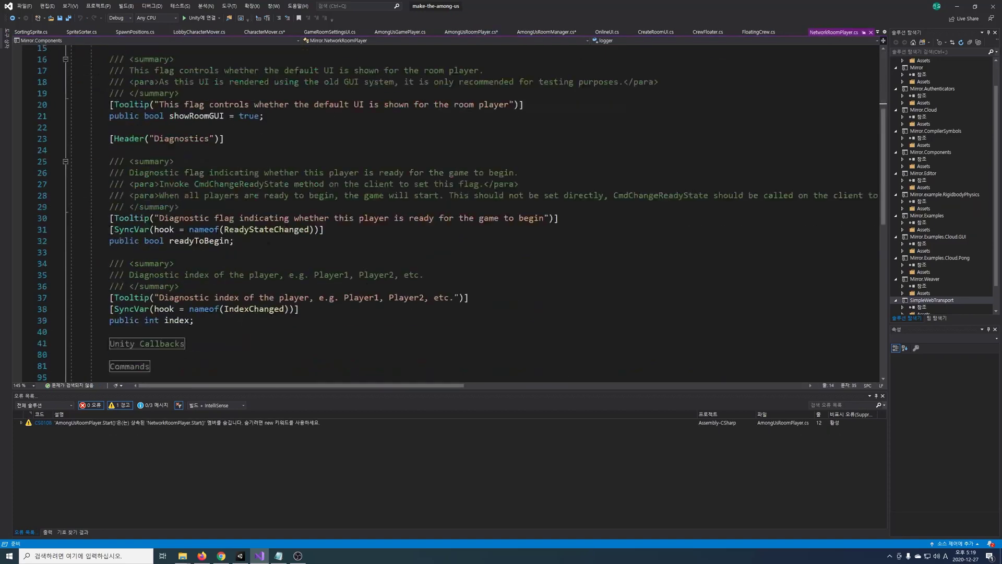
{"action": "scroll", "coordinate": [269, 244], "scroll_direction": "down", "scroll_amount": 4}
{"action": "double_click", "coordinate": [146, 173]}
{"action": "left_click", "coordinate": [354, 195]}
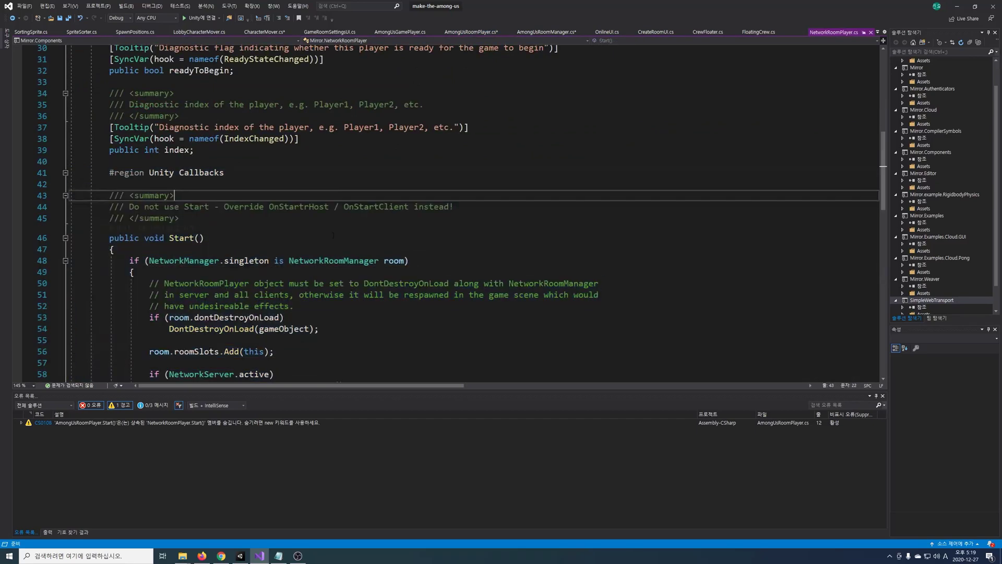
{"action": "scroll", "coordinate": [355, 249], "scroll_direction": "down", "scroll_amount": 4}
{"action": "left_click", "coordinate": [365, 202]}
{"action": "key", "text": "ctrl+F4"}
Make Start call base.Start() and, if isServer, SpawnLobbyPlayerCharacter().
{"action": "left_click", "coordinate": [337, 195]}
{"action": "key", "text": "Down"}
{"action": "type", "text": "ba"}
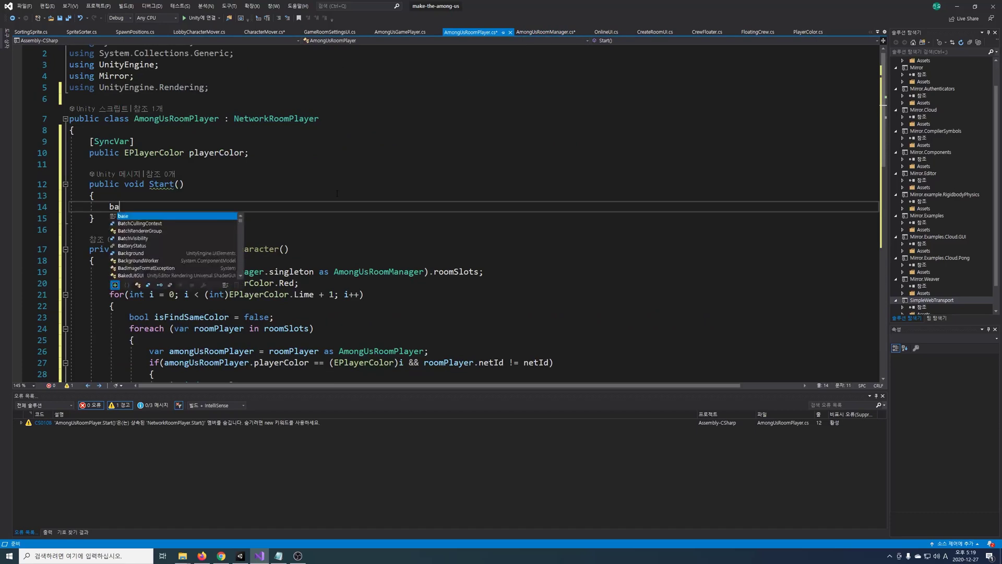
{"action": "type", "text": "se.Start"}
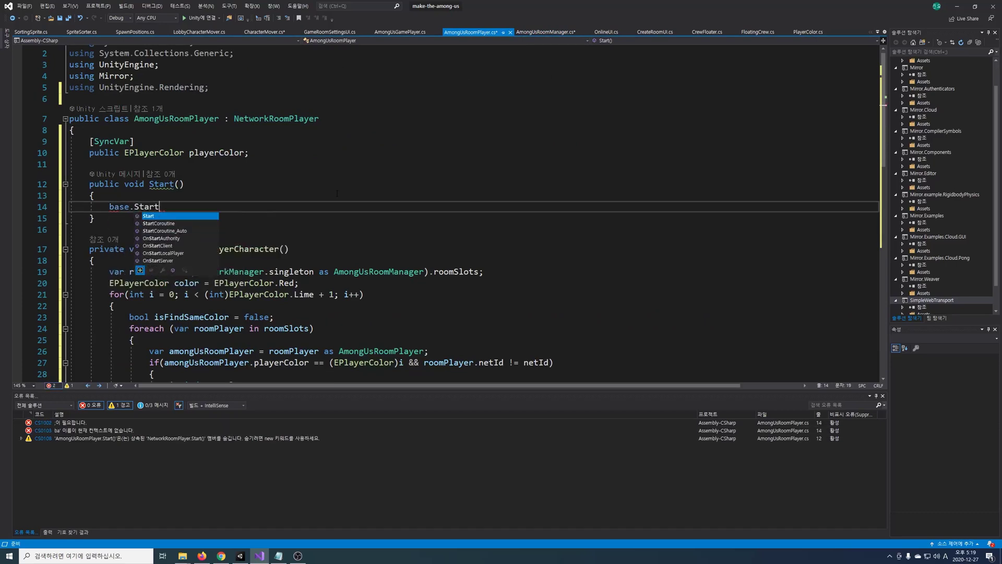
{"action": "type", "text": "();"}
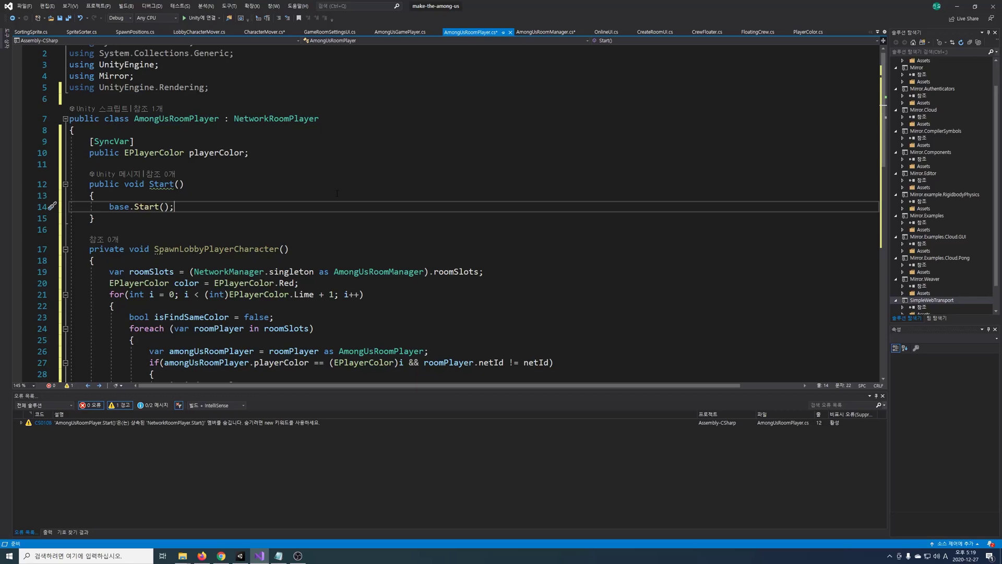
{"action": "key", "text": "Return"}
{"action": "key", "text": "Return"}
{"action": "type", "text": "if(isServer)"}
{"action": "key", "text": "Return"}
{"action": "type", "text": "{"}
{"action": "key", "text": "Return"}
{"action": "type", "text": "SpawnL"}
{"action": "key", "text": "Tab"}
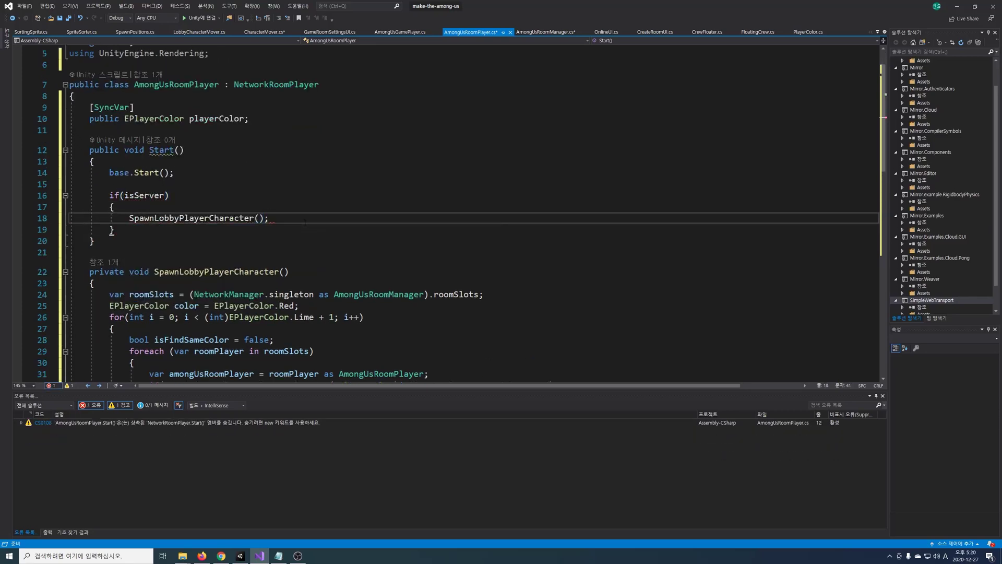
Save all scripts with Ctrl+Shift+S and return to Unity.
{"action": "key", "text": "alt+Tab"}
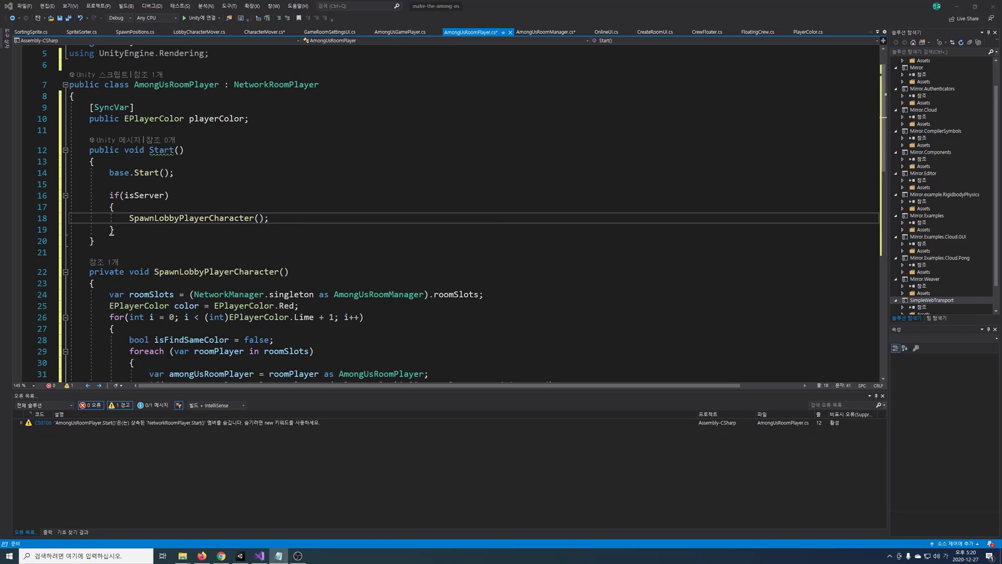
{"action": "left_click", "coordinate": [447, 197]}
{"action": "key", "text": "ctrl+shift+s"}
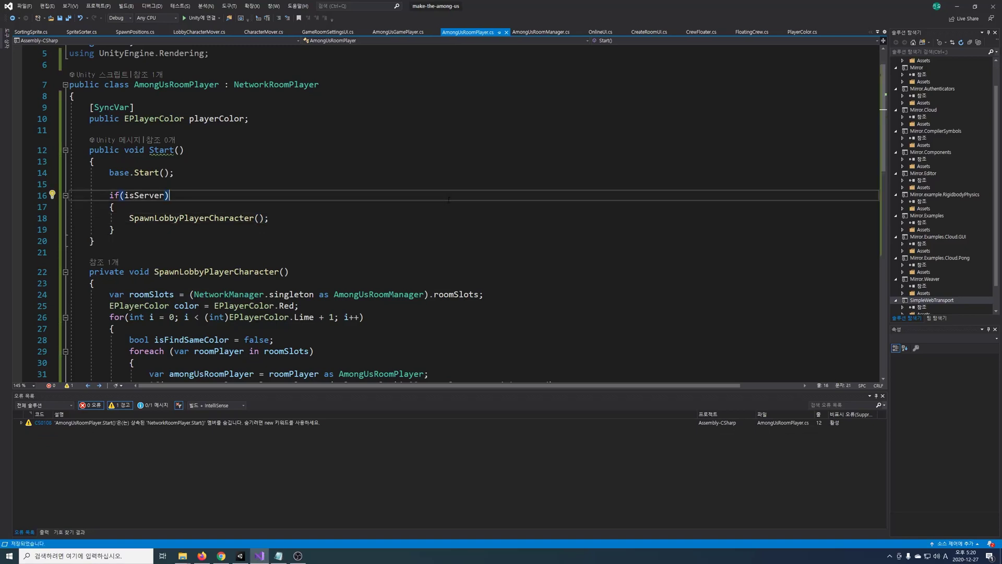
{"action": "left_click", "coordinate": [242, 555]}
{"action": "scroll", "coordinate": [794, 340], "scroll_direction": "up", "scroll_amount": 5}
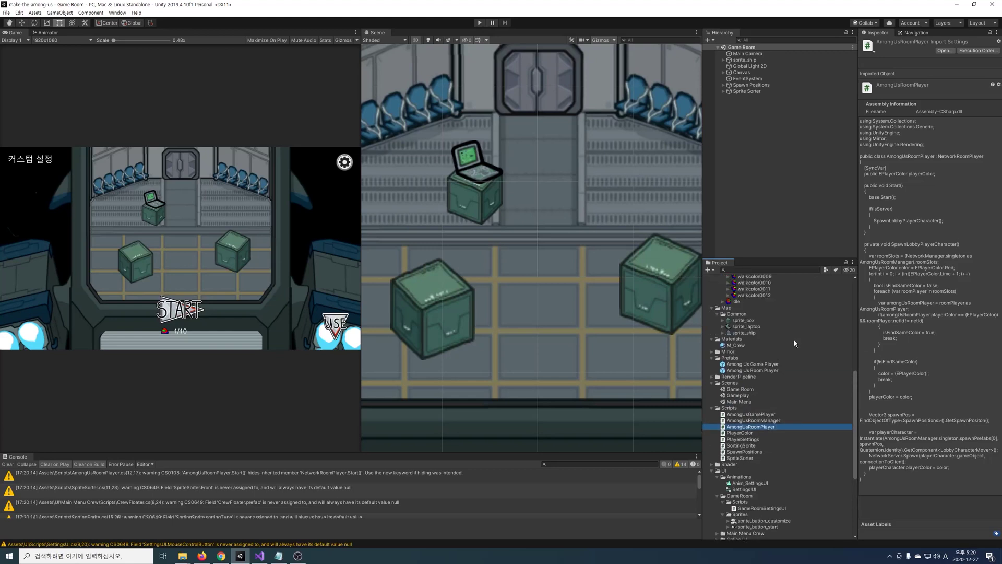
Assign M_Crew as the Lobby Player Character prefab's sprite material.
{"action": "scroll", "coordinate": [793, 350], "scroll_direction": "up", "scroll_amount": 5}
{"action": "left_click", "coordinate": [765, 329]}
{"action": "scroll", "coordinate": [731, 425], "scroll_direction": "down", "scroll_amount": 5}
{"action": "left_click", "coordinate": [733, 432]}
{"action": "left_click_drag", "start_coordinate": [736, 438], "coordinate": [938, 240]}
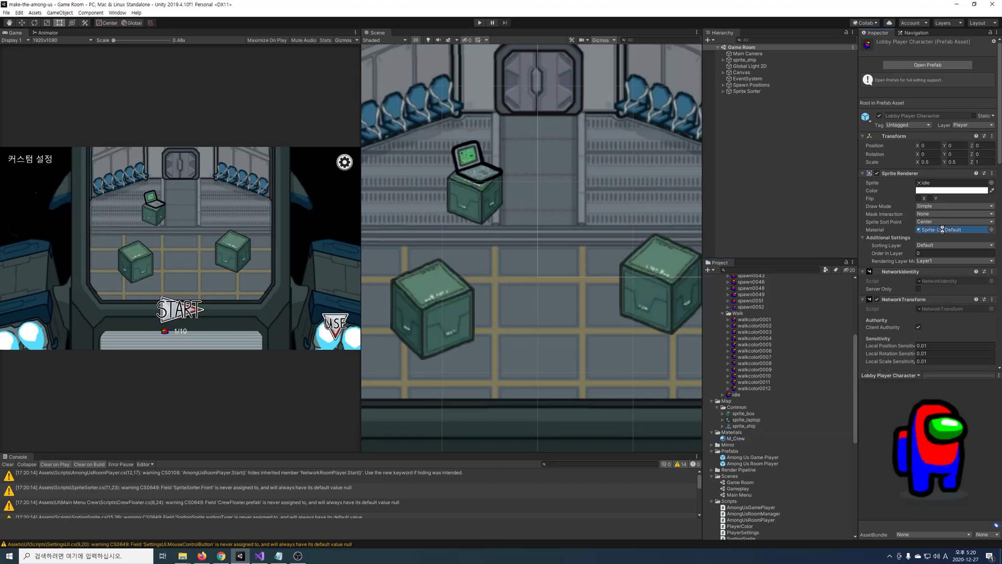
{"action": "left_click_drag", "start_coordinate": [943, 229], "coordinate": [942, 232]}
Build the game from Build Settings and launch several client instances.
{"action": "left_click", "coordinate": [6, 13]}
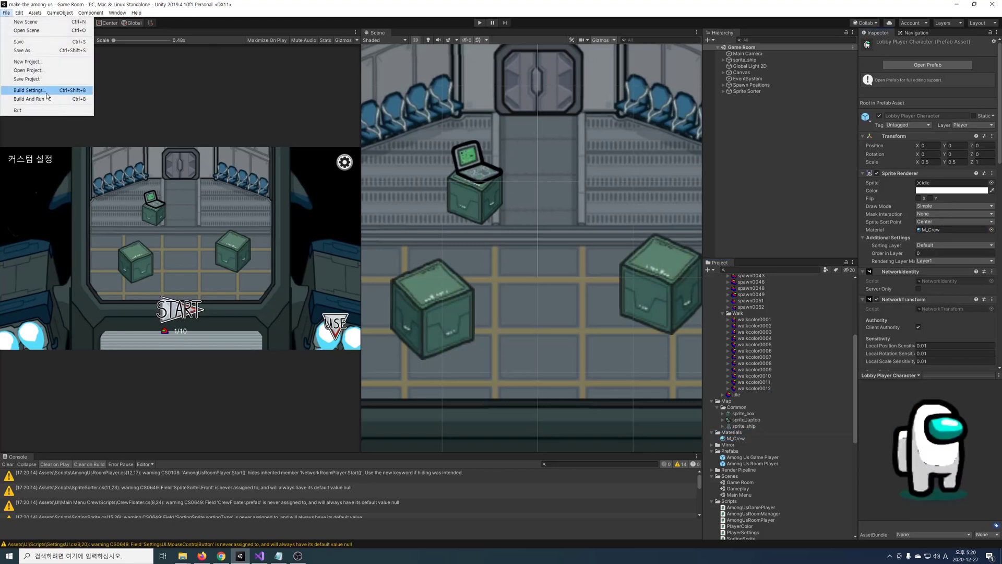
{"action": "left_click", "coordinate": [31, 100]}
{"action": "left_click", "coordinate": [597, 300]}
{"action": "left_click", "coordinate": [472, 347]}
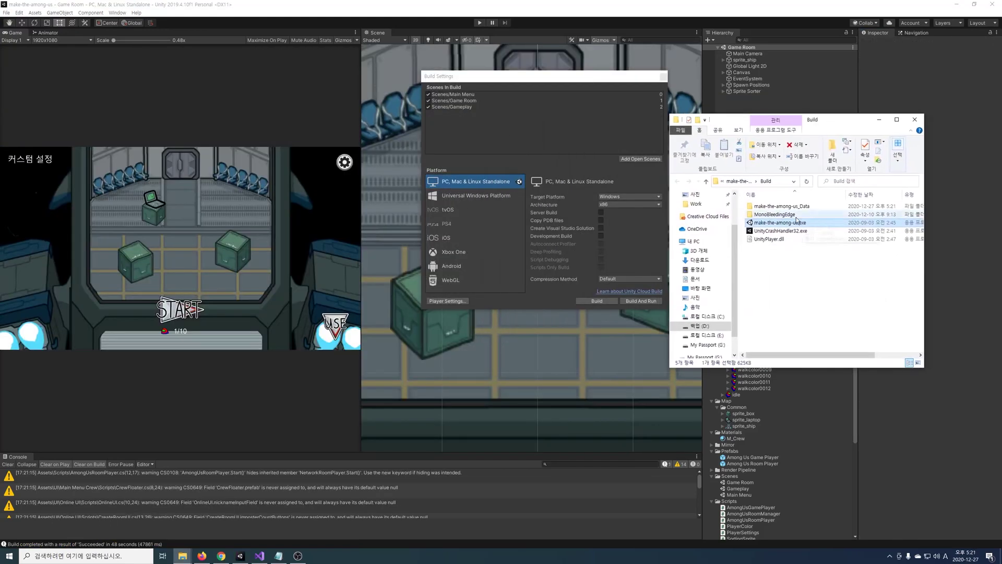
{"action": "double_click", "coordinate": [796, 221]}
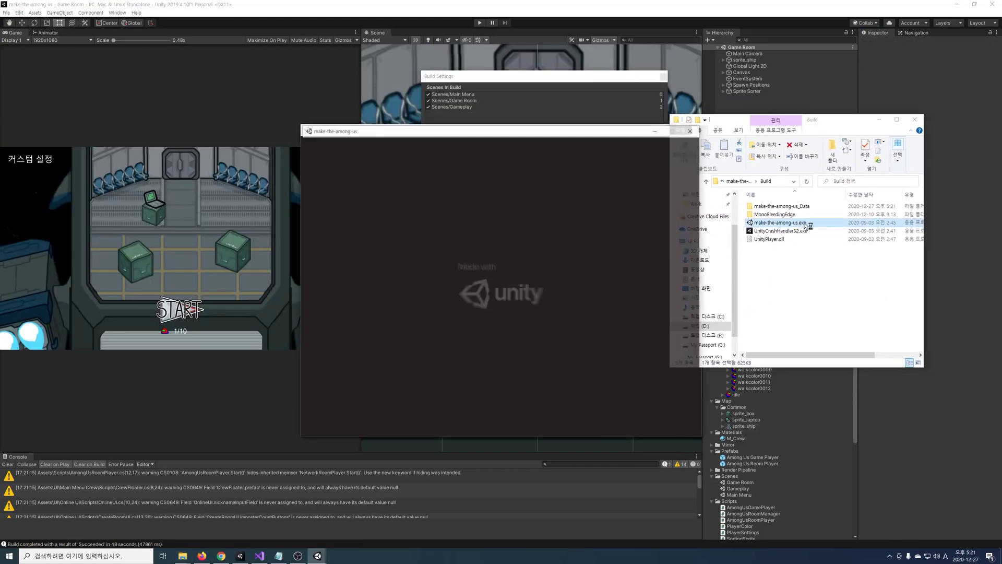
{"action": "key", "text": "Return"}
{"action": "key", "text": "Return"}
{"action": "key", "text": "Return"}
Host an online room in one client and join it from three others.
{"action": "left_click", "coordinate": [265, 159]}
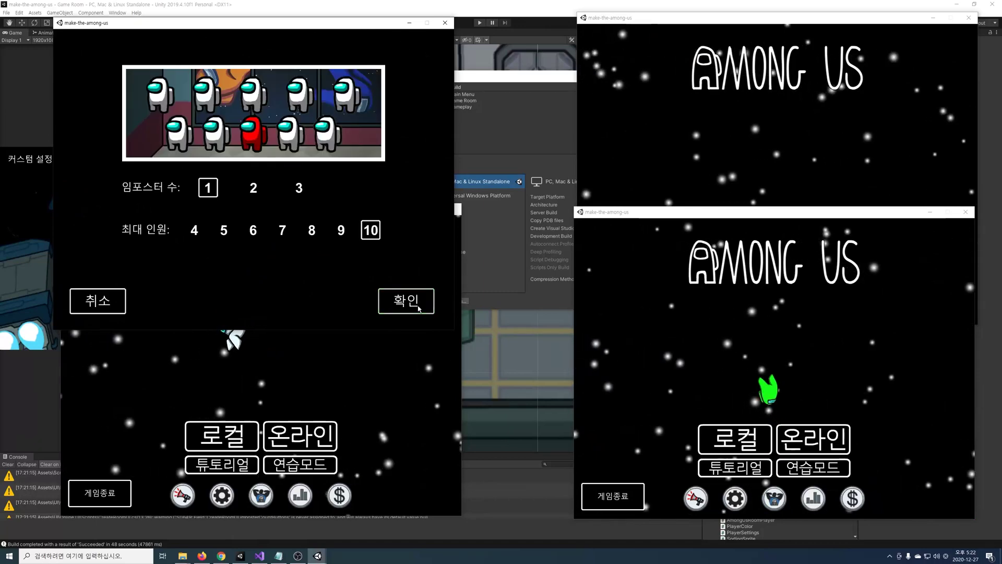
{"action": "left_click", "coordinate": [400, 300]}
{"action": "left_click", "coordinate": [757, 17]}
{"action": "left_click", "coordinate": [813, 244]}
{"action": "left_click", "coordinate": [784, 226]}
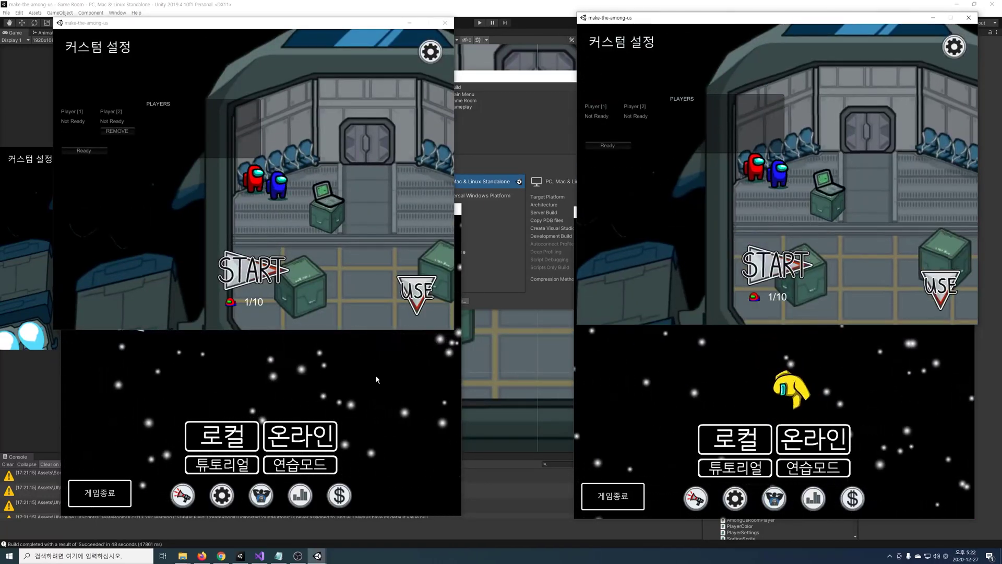
{"action": "left_click", "coordinate": [300, 435]}
{"action": "left_click", "coordinate": [269, 418]}
{"action": "left_click", "coordinate": [813, 438]}
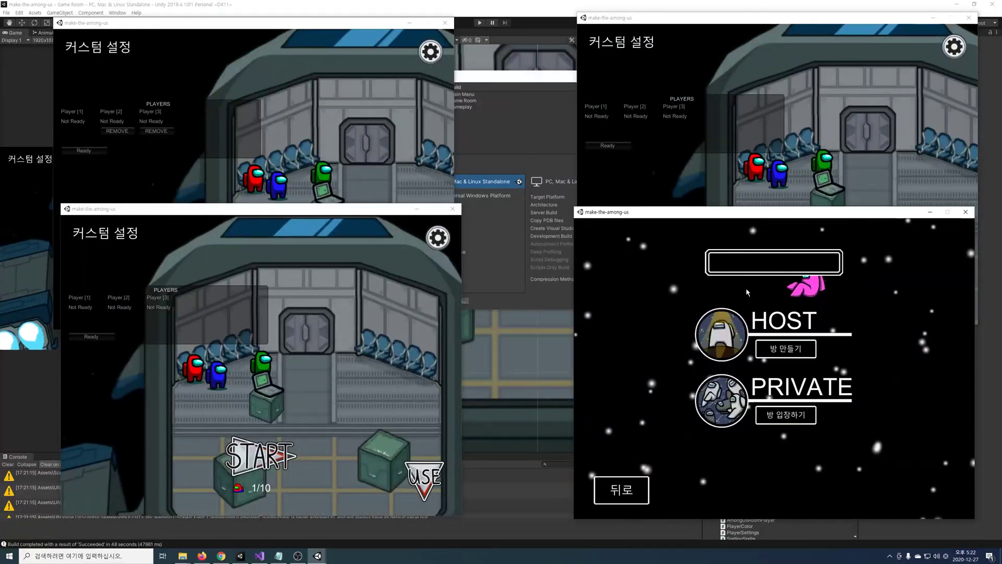
{"action": "left_click", "coordinate": [776, 399]}
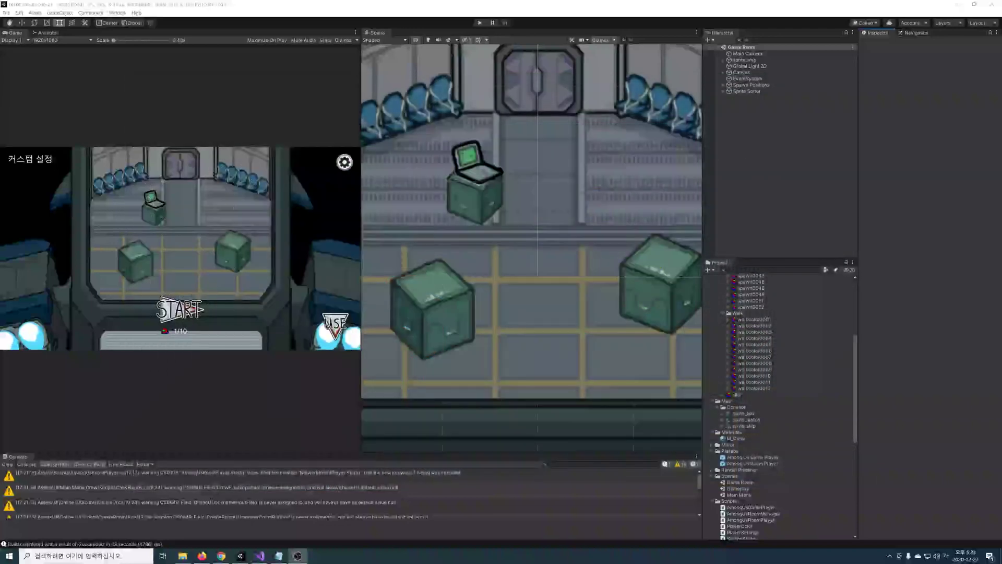
Create an empty 'Customize UI' under Canvas, stretched full-screen with zero offsets.
{"action": "right_click", "coordinate": [741, 72]}
{"action": "left_click", "coordinate": [778, 145]}
{"action": "type", "text": "Customize UI"}
{"action": "key", "text": "Return"}
{"action": "left_click", "coordinate": [881, 90]}
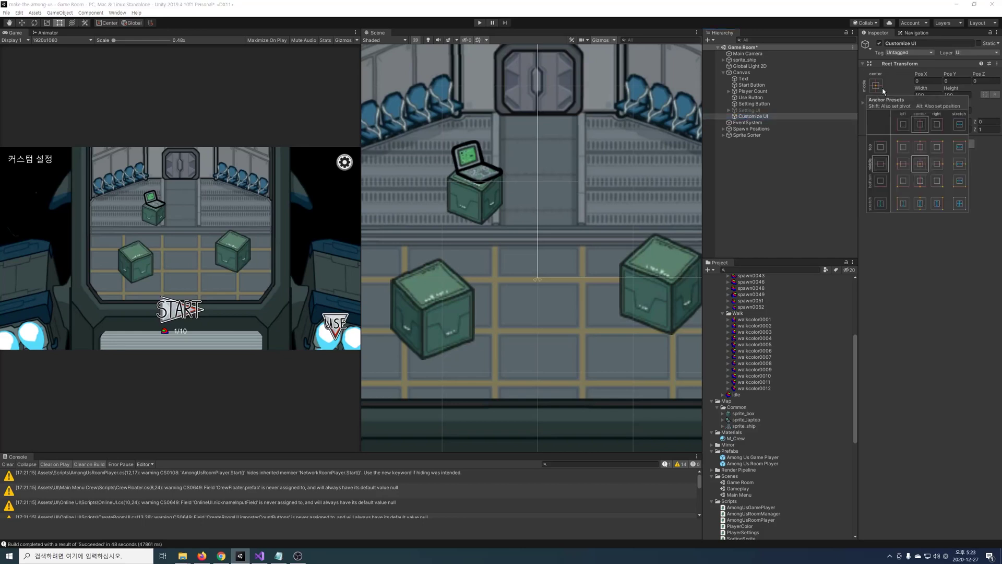
{"action": "left_click", "coordinate": [961, 206]}
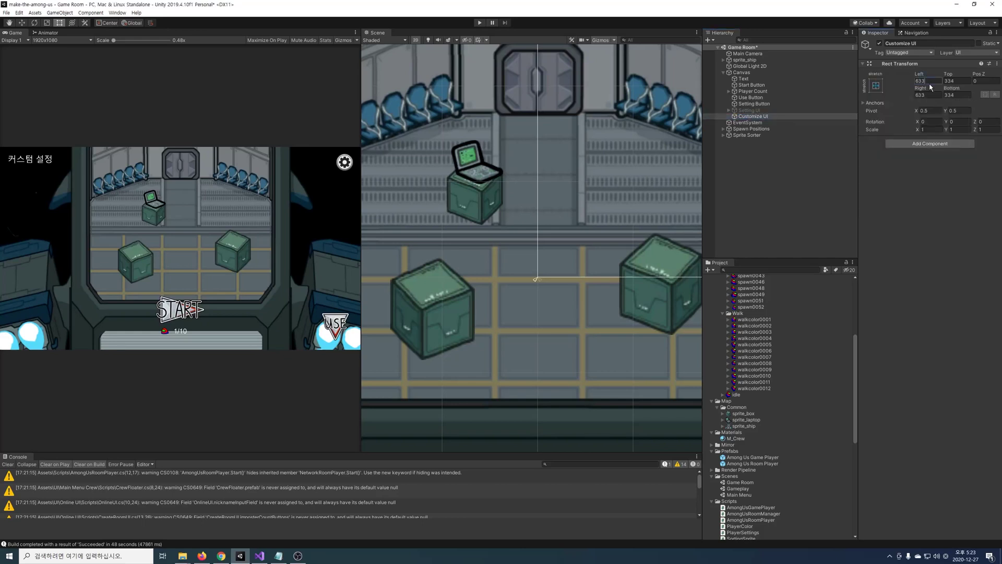
{"action": "type", "text": "0"}
{"action": "key", "text": "Tab"}
{"action": "type", "text": "0"}
{"action": "key", "text": "Tab"}
{"action": "key", "text": "Tab"}
{"action": "type", "text": "0"}
{"action": "key", "text": "Tab"}
{"action": "type", "text": "0"}
Add a 'Background' image under Customize UI, stretched with all offsets 0.
{"action": "right_click", "coordinate": [741, 116]}
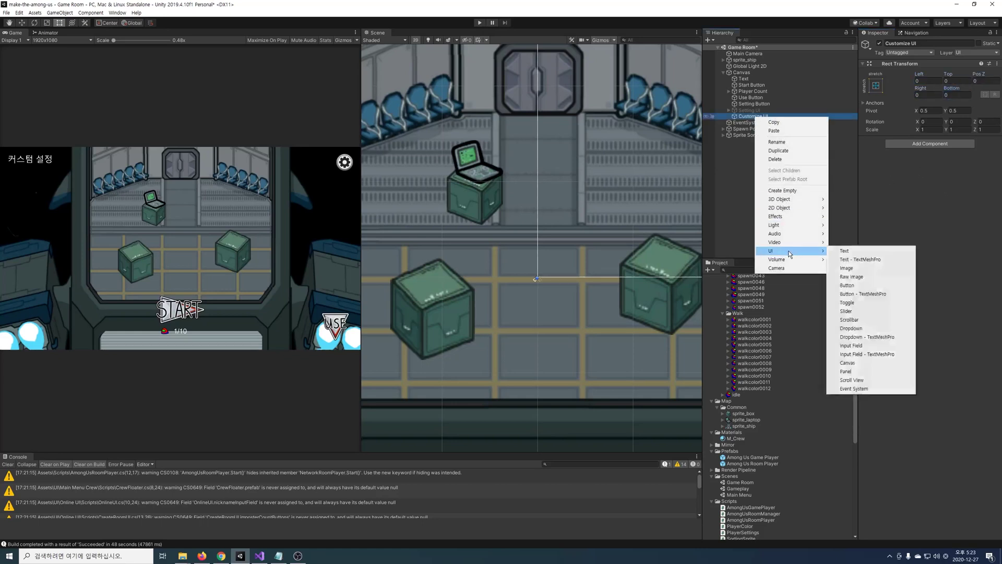
{"action": "left_click", "coordinate": [870, 249]}
{"action": "type", "text": "Background"}
{"action": "key", "text": "Return"}
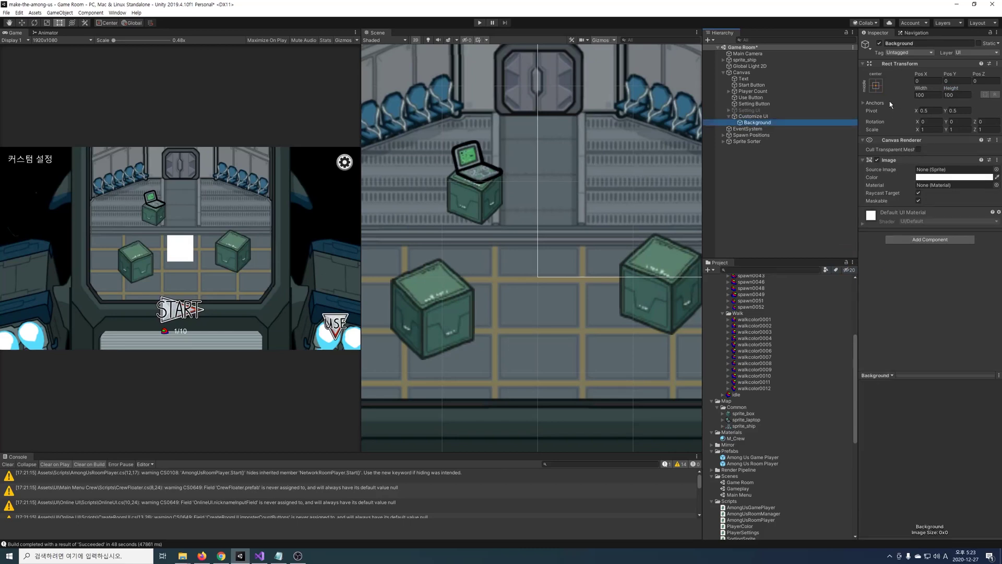
{"action": "left_click", "coordinate": [875, 86]}
{"action": "left_click", "coordinate": [960, 205]}
{"action": "type", "text": "0\t0"}
{"action": "key", "text": "Tab"}
{"action": "type", "text": "0"}
{"action": "key", "text": "Tab"}
{"action": "type", "text": "0"}
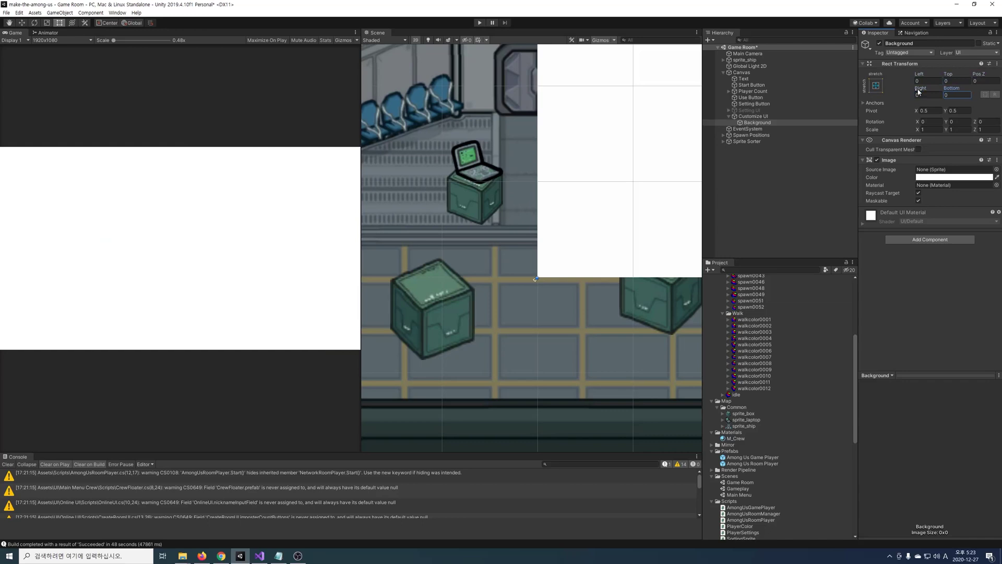
Set the Background colour alpha to 0 and select the ui-round-rect-10pt-outline sprite.
{"action": "left_click", "coordinate": [958, 178]}
{"action": "left_click_drag", "start_coordinate": [791, 382], "coordinate": [736, 381]}
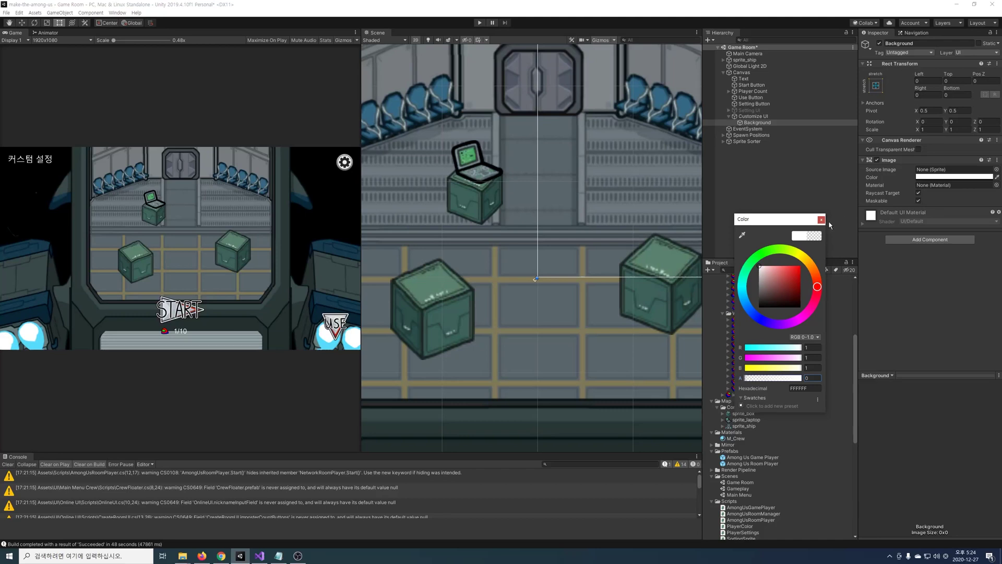
{"action": "left_click", "coordinate": [822, 220]}
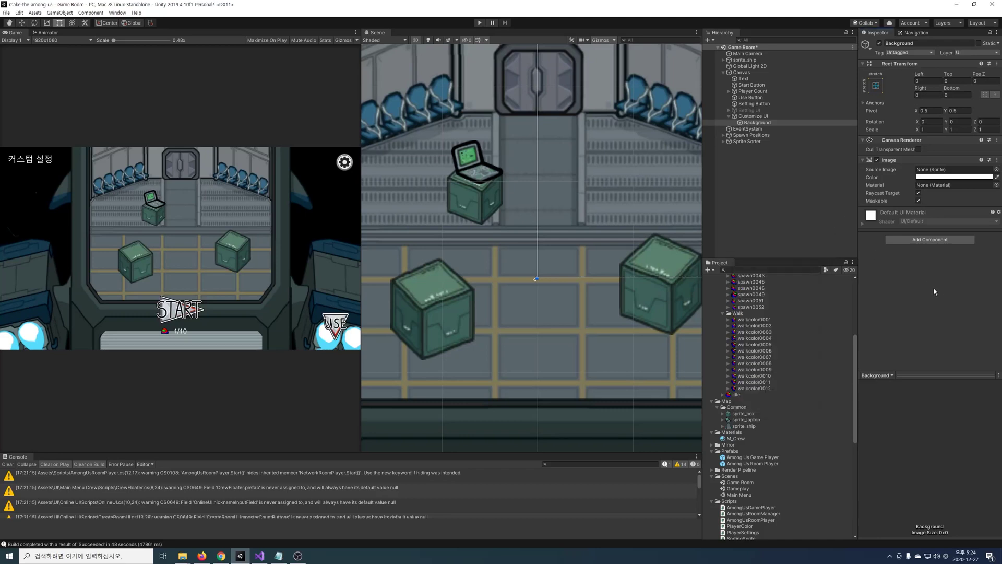
{"action": "scroll", "coordinate": [772, 417], "scroll_direction": "down", "scroll_amount": 8}
{"action": "left_click", "coordinate": [747, 518]}
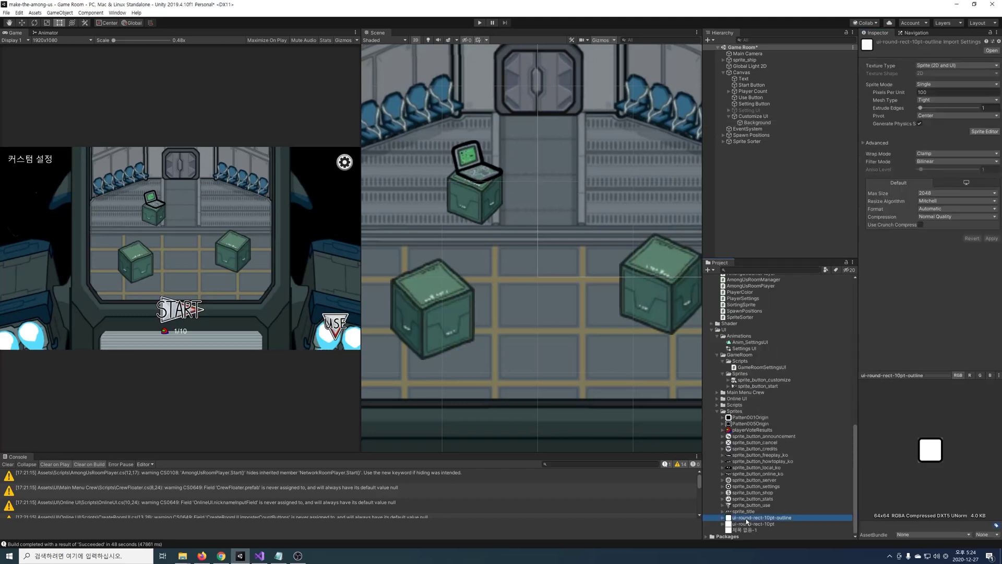
Give the rounded outline sprite 12-pixel borders on all four sides in Sprite Editor.
{"action": "left_click", "coordinate": [978, 132]}
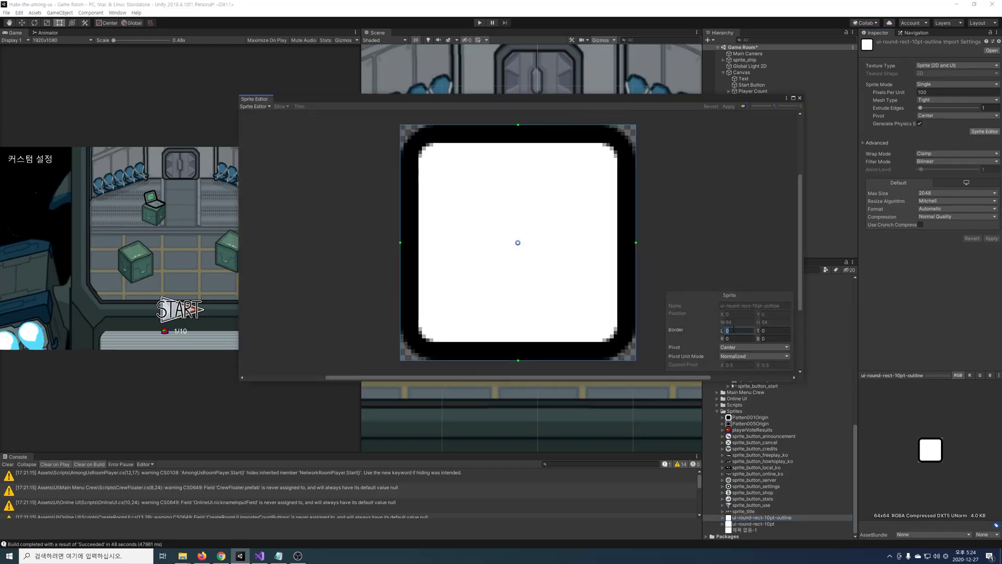
{"action": "type", "text": "12\t12\t12\t12"}
{"action": "left_click", "coordinate": [728, 106]}
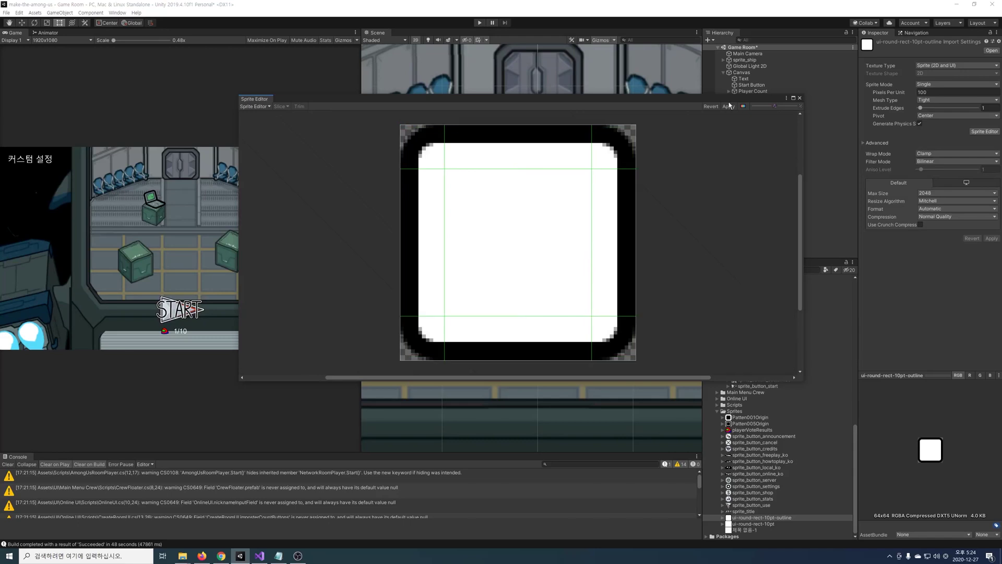
{"action": "left_click", "coordinate": [753, 524]}
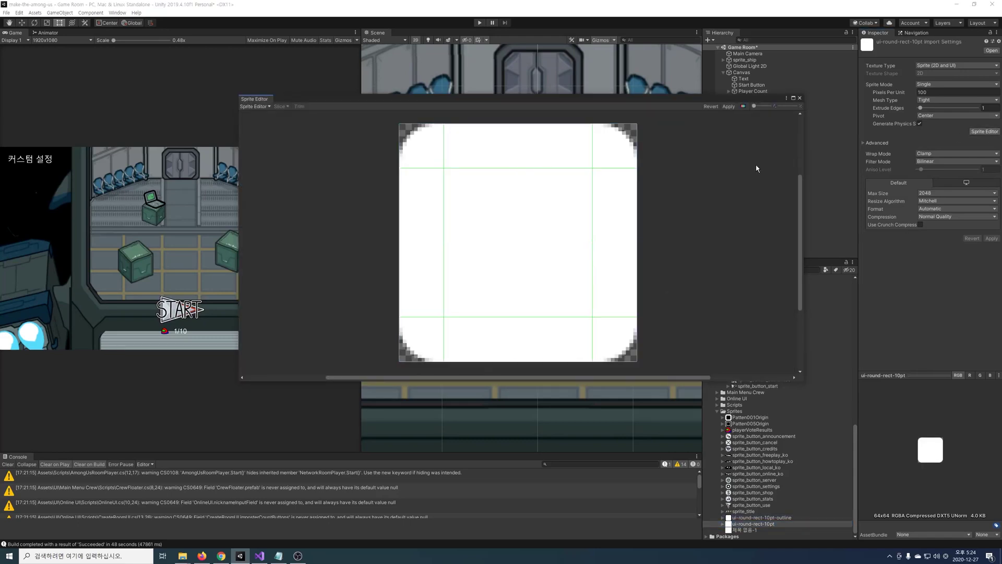
{"action": "left_click", "coordinate": [799, 97]}
Tint the new Panel translucent green and add a Button inside it.
{"action": "left_click", "coordinate": [749, 128]}
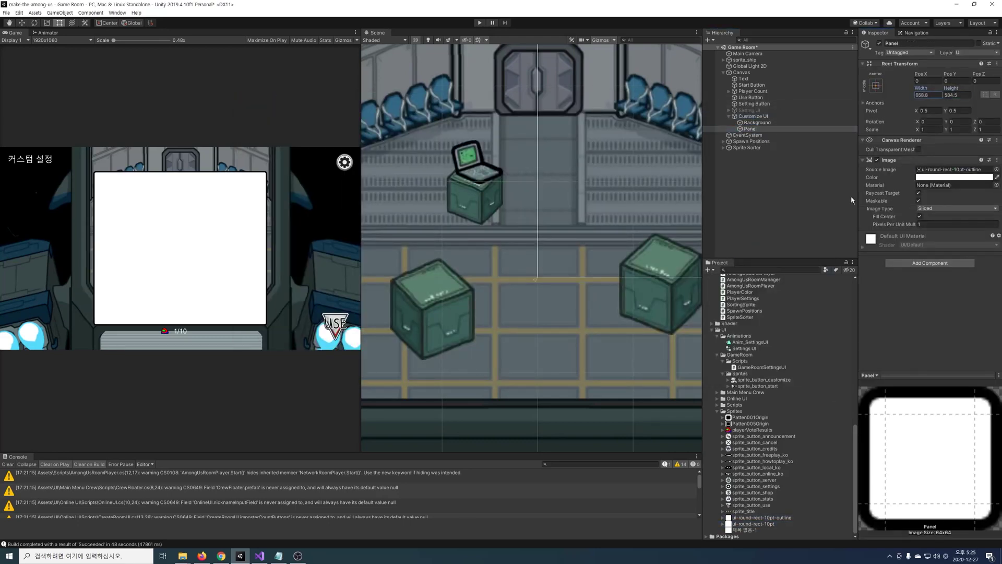
{"action": "left_click", "coordinate": [954, 176]}
{"action": "right_click", "coordinate": [750, 128]}
{"action": "left_click", "coordinate": [856, 299]}
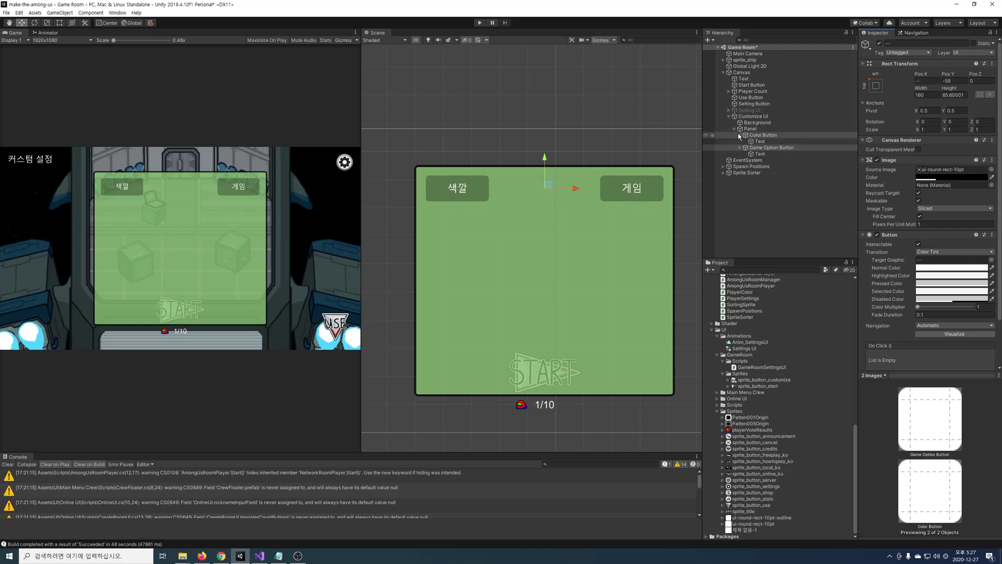
Create Color Select with sized white image panes and a crewmate Character Preview.
{"action": "key", "text": "ctrl+y"}
{"action": "key", "text": "ctrl+y"}
{"action": "key", "text": "ctrl+y"}
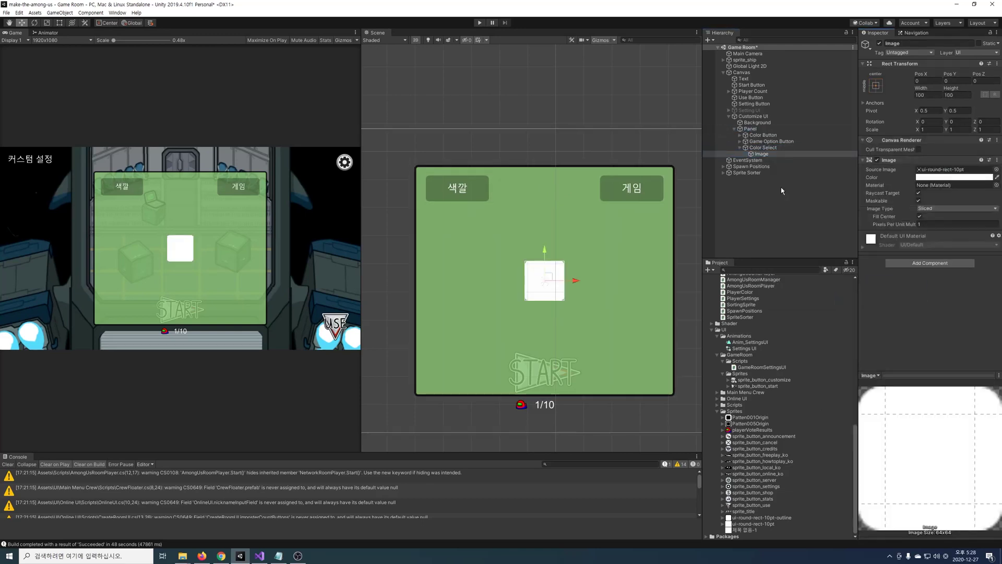
{"action": "key", "text": "ctrl+y"}
{"action": "key", "text": "ctrl+y"}
{"action": "key", "text": "ctrl+y"}
{"action": "key", "text": "ctrl+y"}
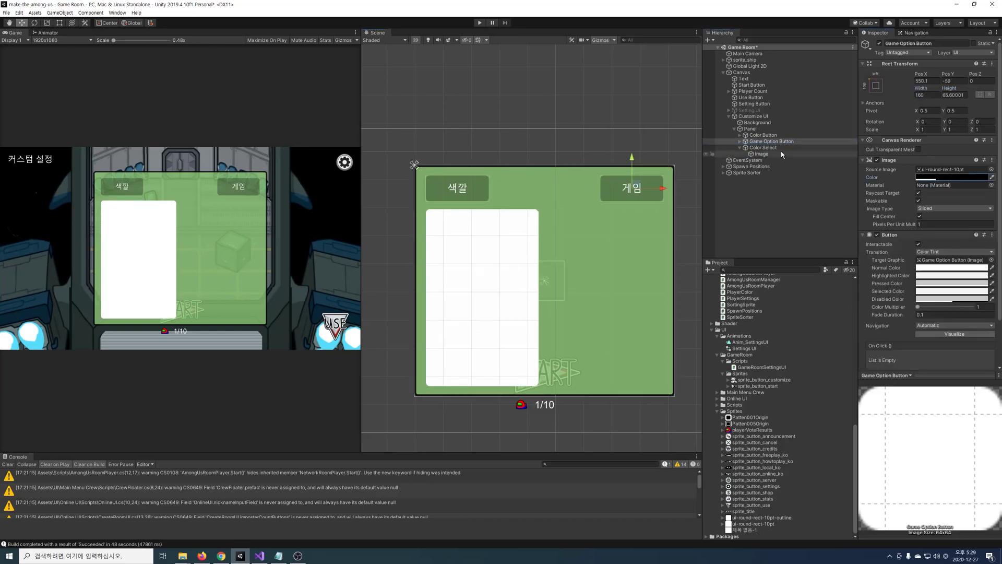
{"action": "key", "text": "ctrl+y"}
{"action": "key", "text": "ctrl+y"}
{"action": "key", "text": "ctrl+y"}
{"action": "key", "text": "ctrl+y"}
{"action": "key", "text": "ctrl+y"}
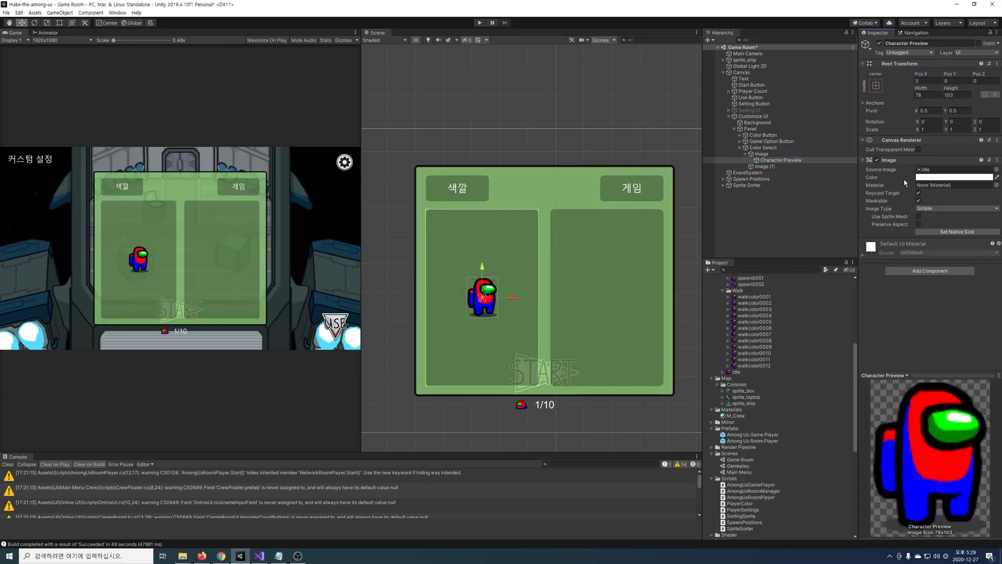
{"action": "key", "text": "ctrl+y"}
Add a button in the right pane holding a native-size sprite_button_cancel image.
{"action": "right_click", "coordinate": [761, 165]}
{"action": "mouse_move", "coordinate": [793, 313]}
{"action": "left_click", "coordinate": [882, 355]}
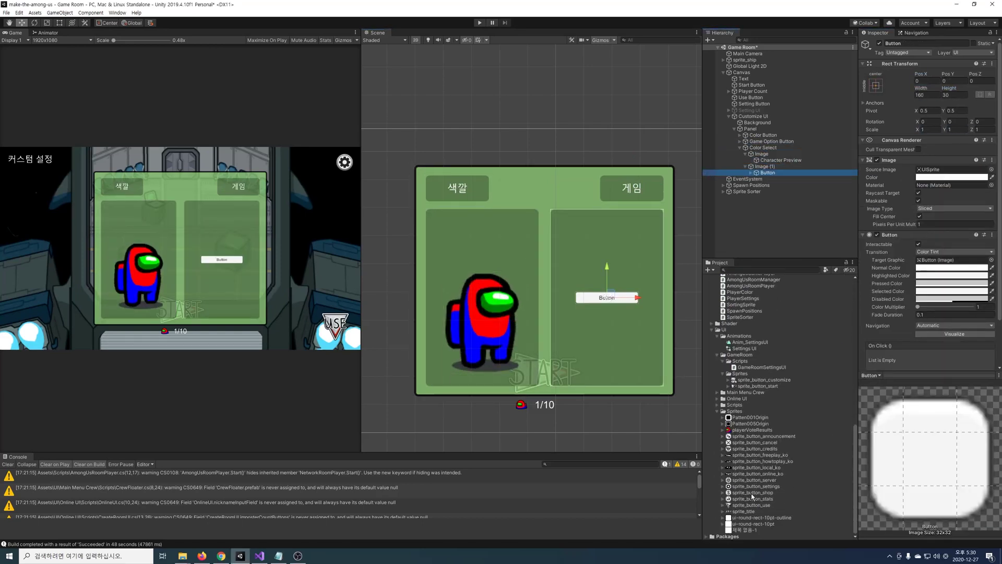
{"action": "right_click", "coordinate": [767, 172]}
{"action": "left_click", "coordinate": [882, 314]}
{"action": "left_click_drag", "start_coordinate": [751, 442], "coordinate": [955, 169]}
{"action": "left_click", "coordinate": [957, 231]}
{"action": "left_click", "coordinate": [954, 177]}
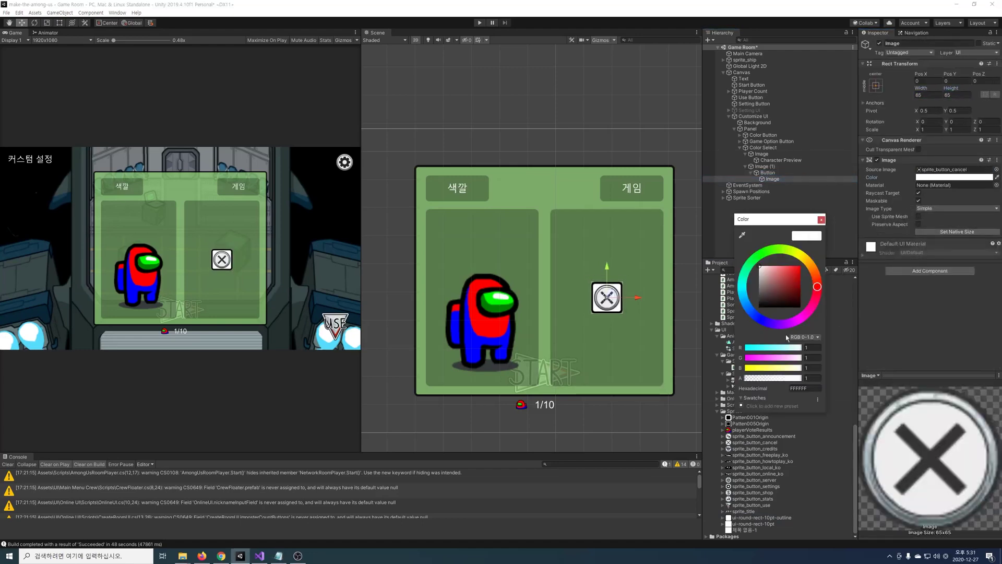
{"action": "key", "text": "Escape"}
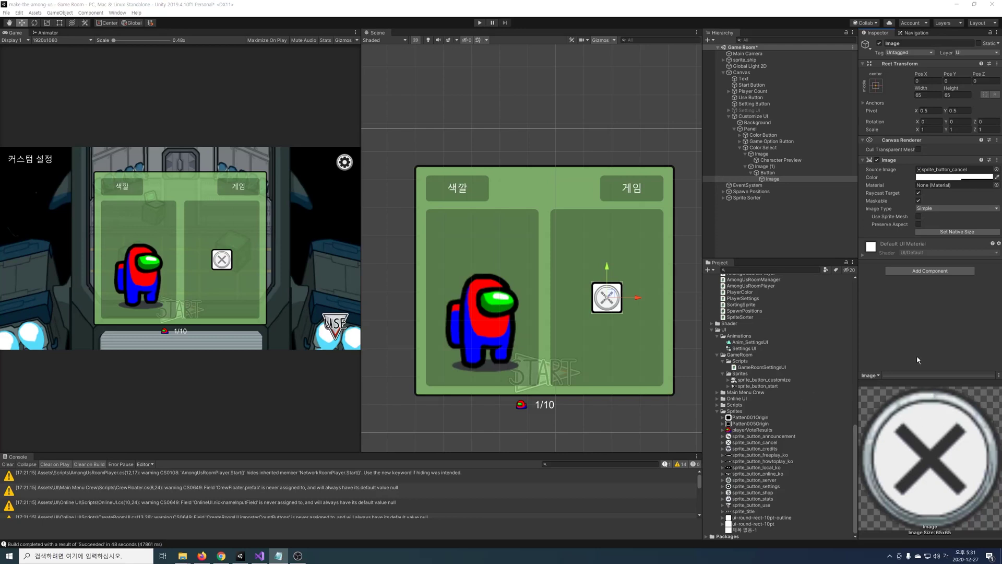
Create a C# script named ColorSelectButton in the Scripts folder.
{"action": "right_click", "coordinate": [750, 361]}
{"action": "mouse_move", "coordinate": [768, 354]}
{"action": "left_click", "coordinate": [887, 215]}
{"action": "type", "text": "ColorSelectButton"}
{"action": "key", "text": "Return"}
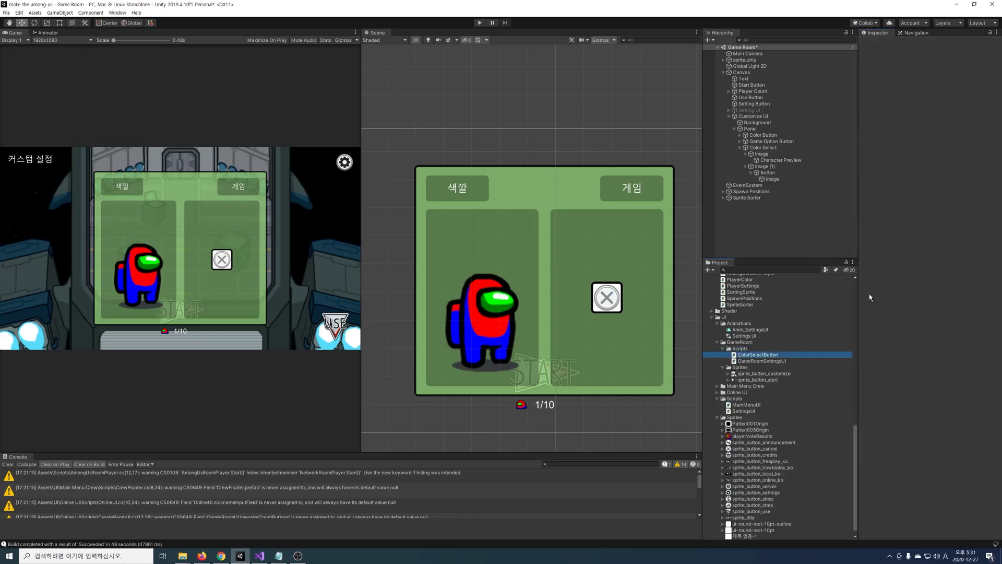
Add a [SerializeField] GameObject x and public bool isInteractable = true to ColorSelectButton.
{"action": "double_click", "coordinate": [757, 354]}
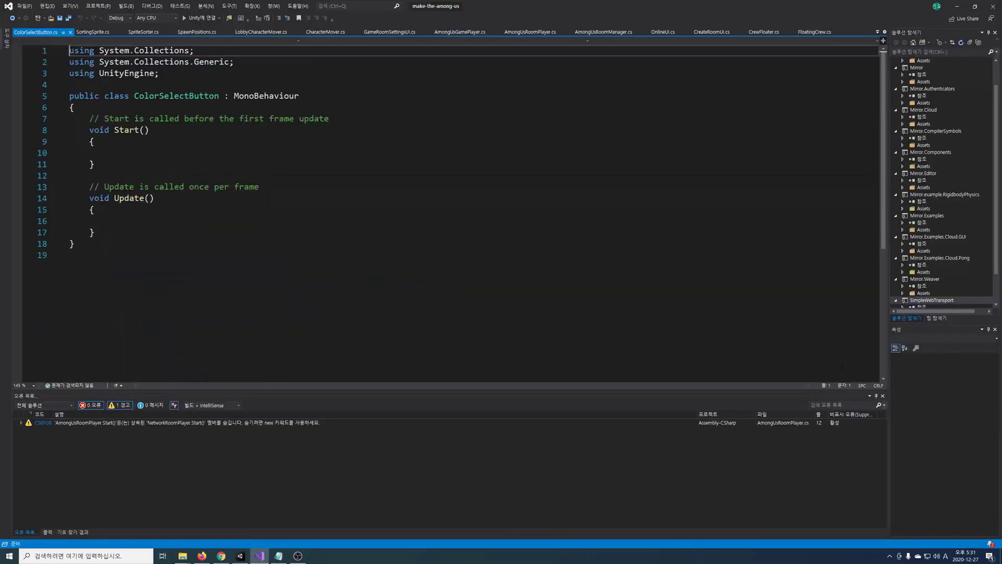
{"action": "left_click", "coordinate": [331, 107]}
{"action": "key", "text": "Return"}
{"action": "type", "text": "[SerializeField]"}
{"action": "key", "text": "Return"}
{"action": "type", "text": "private GameObject x"}
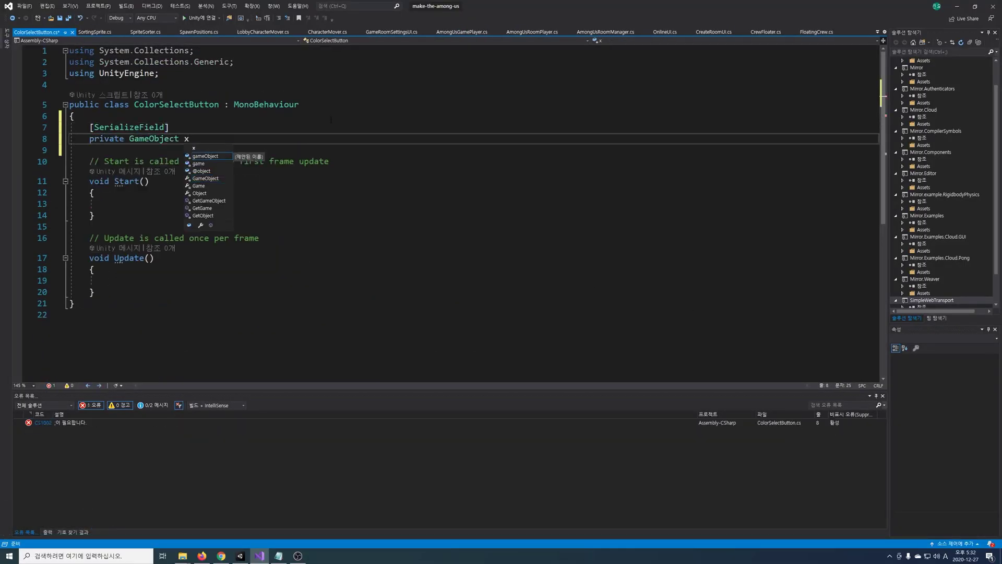
{"action": "type", "text": ";      public bool isInteractable = t"}
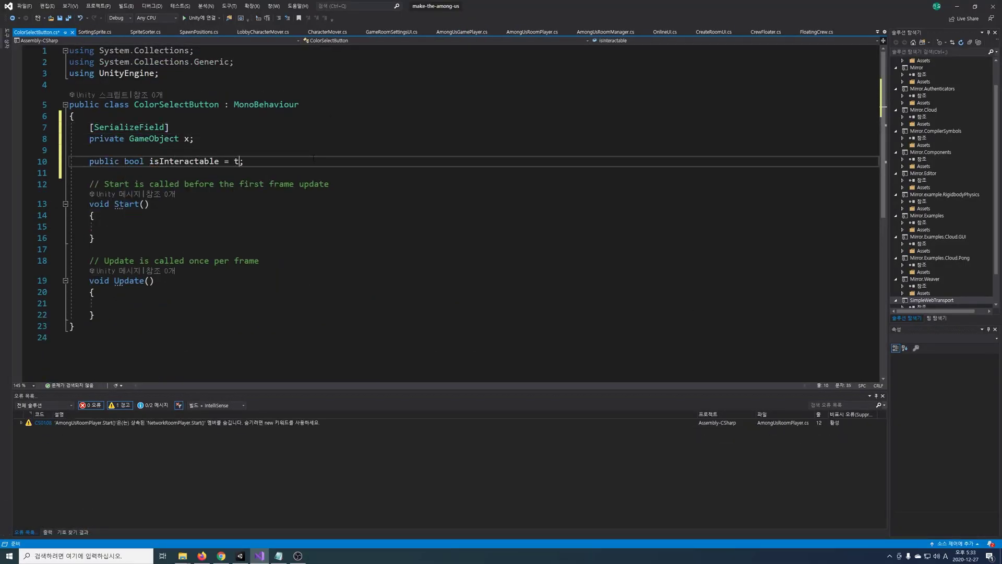
{"action": "type", "text": "rue;"}
Replace Start/Update with SetInteractable(bool) storing the flag and calling x.SetActive(!isInteractable).
{"action": "left_click_drag", "start_coordinate": [95, 315], "coordinate": [90, 183]}
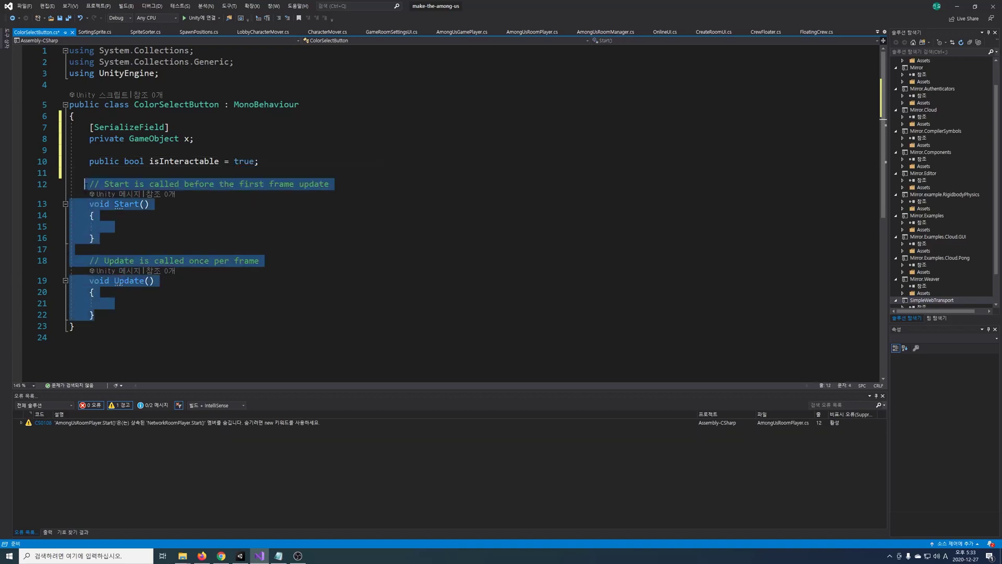
{"action": "type", "text": "public void SetInteractable(bool isInteractable)"}
{"action": "key", "text": "Return"}
{"action": "type", "text": "{"}
{"action": "key", "text": "Return"}
{"action": "type", "text": "this.isInteractable "}
{"action": "type", "text": "= isInteractable;"}
{"action": "key", "text": "Return"}
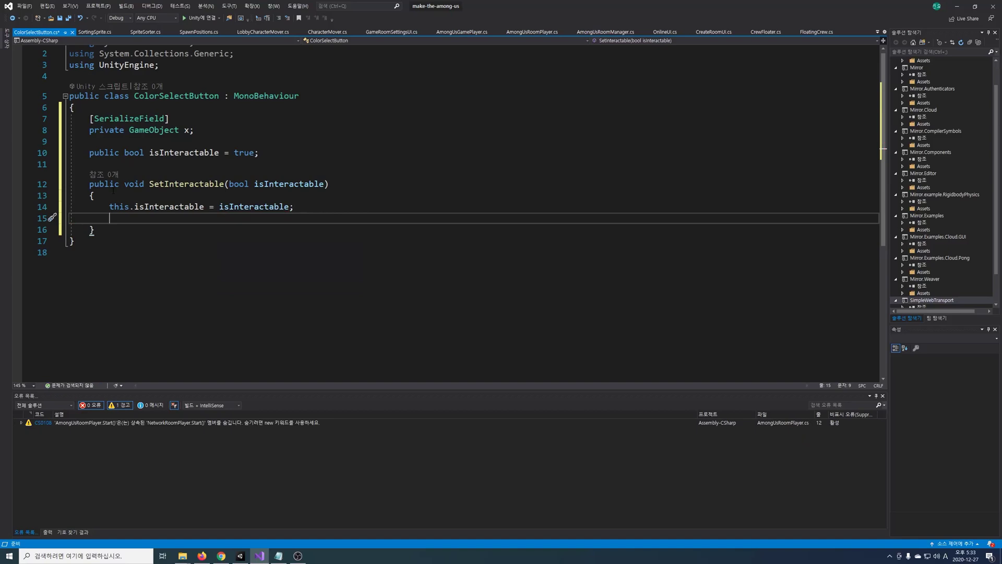
{"action": "type", "text": "x.SetActive(!isInteractable"}
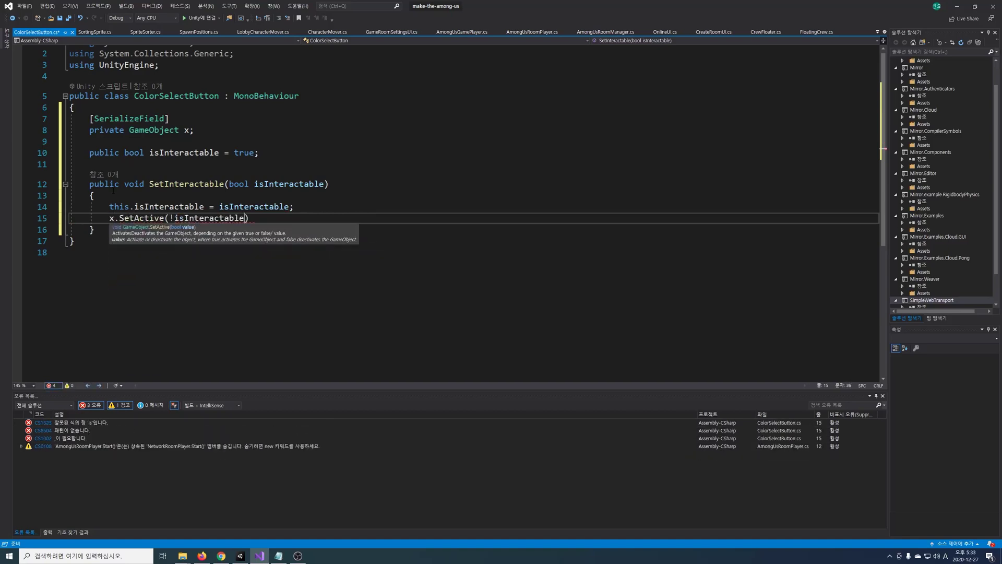
{"action": "key", "text": "Tab"}
{"action": "type", "text": ";"}
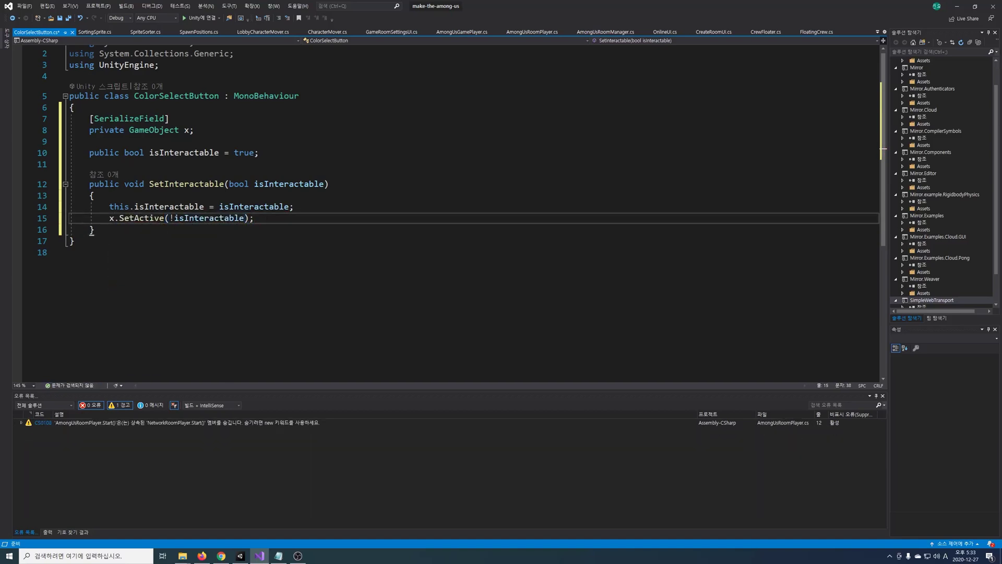
Save ColorSelectButton.cs and return to Unity.
{"action": "key", "text": "ctrl+s"}
{"action": "left_click", "coordinate": [387, 206]}
{"action": "left_click", "coordinate": [412, 183]}
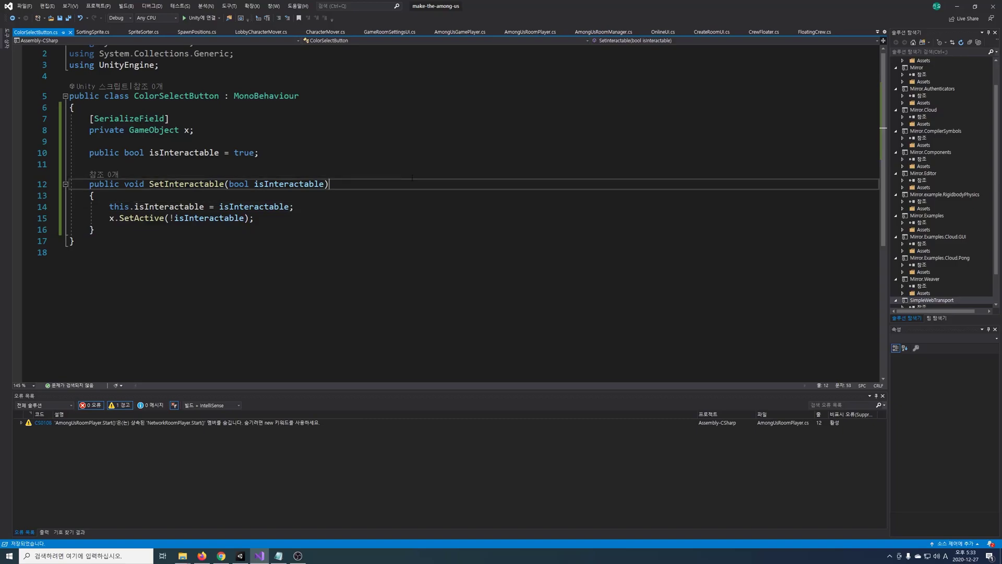
{"action": "left_click", "coordinate": [241, 556]}
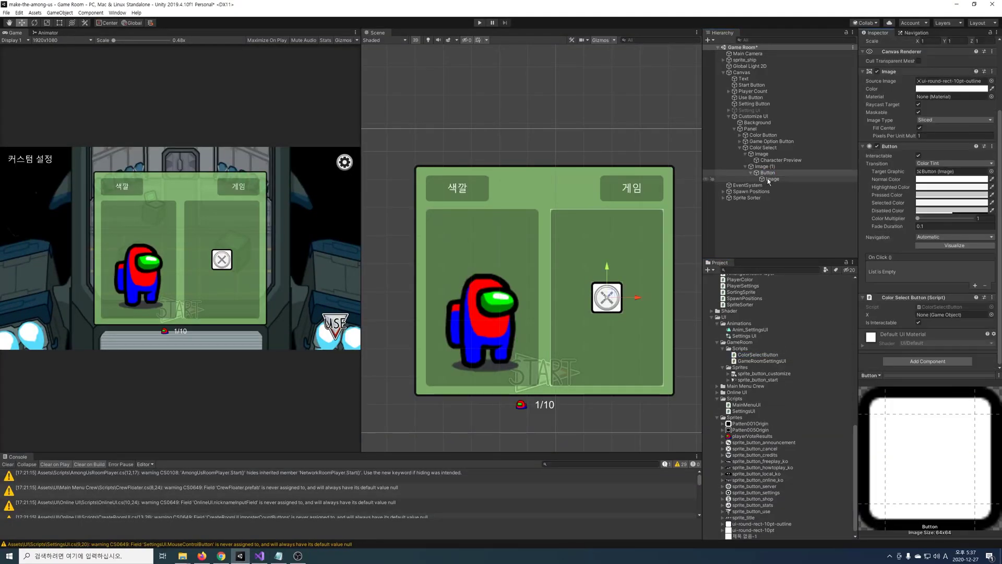
Link the cancel Image to the button's X field and disable it.
{"action": "left_click_drag", "start_coordinate": [768, 179], "coordinate": [933, 316]}
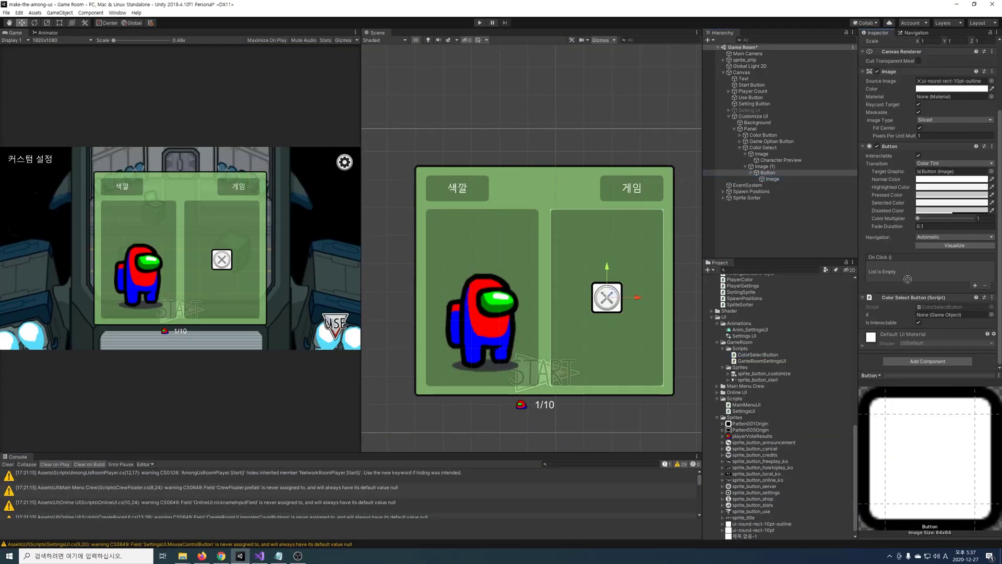
{"action": "left_click", "coordinate": [772, 179]}
{"action": "left_click", "coordinate": [880, 44]}
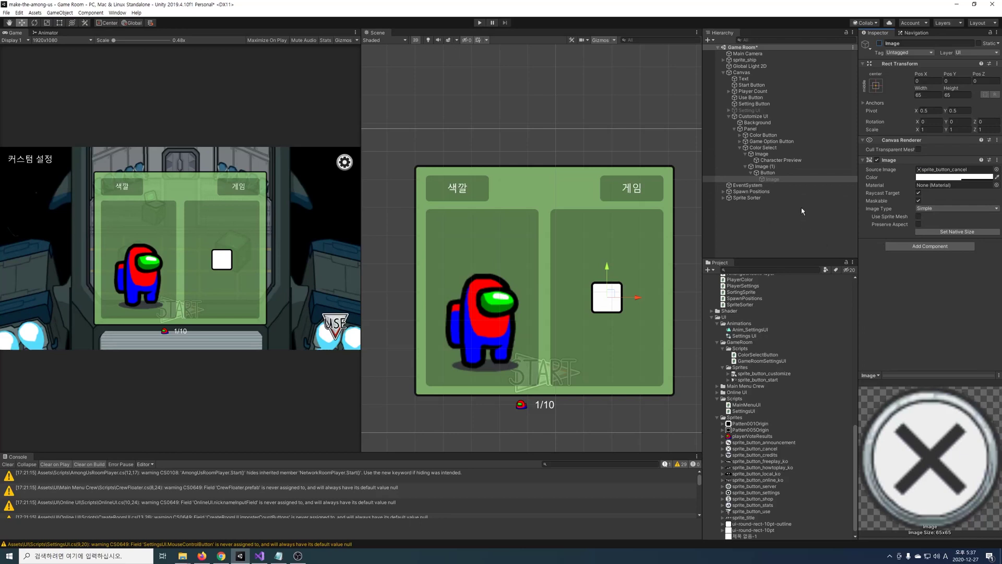
Add a Grid Layout Group to Image (1) with Fixed Column Count constraint.
{"action": "left_click", "coordinate": [761, 166]}
{"action": "left_click", "coordinate": [930, 257]}
{"action": "type", "text": "grid"}
{"action": "key", "text": "Return"}
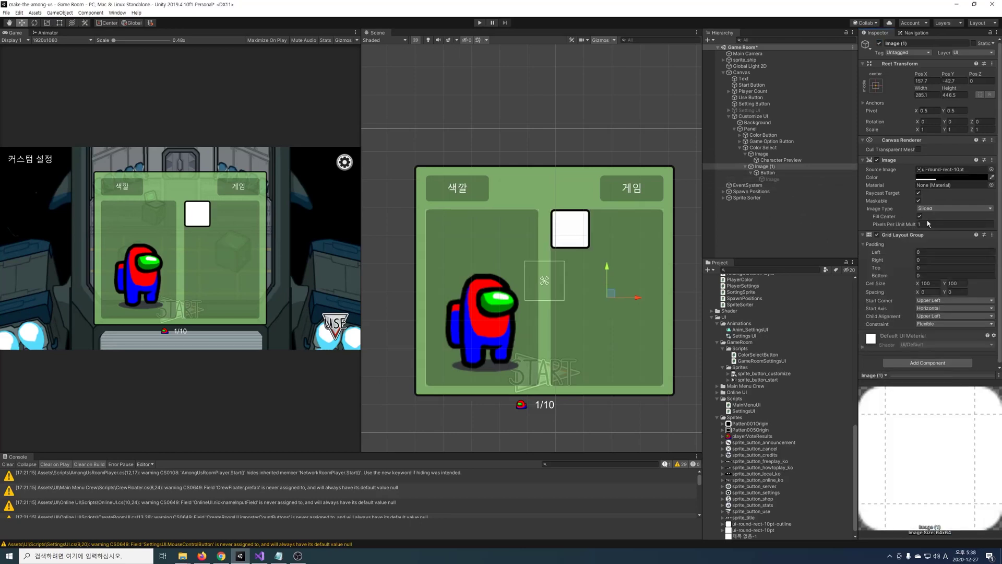
{"action": "left_click", "coordinate": [954, 324]}
{"action": "left_click", "coordinate": [934, 339]}
Duplicate the color button and set 70×70 cells, spacing 15, upper-centre alignment.
{"action": "left_click", "coordinate": [767, 172]}
{"action": "key", "text": "ctrl+d"}
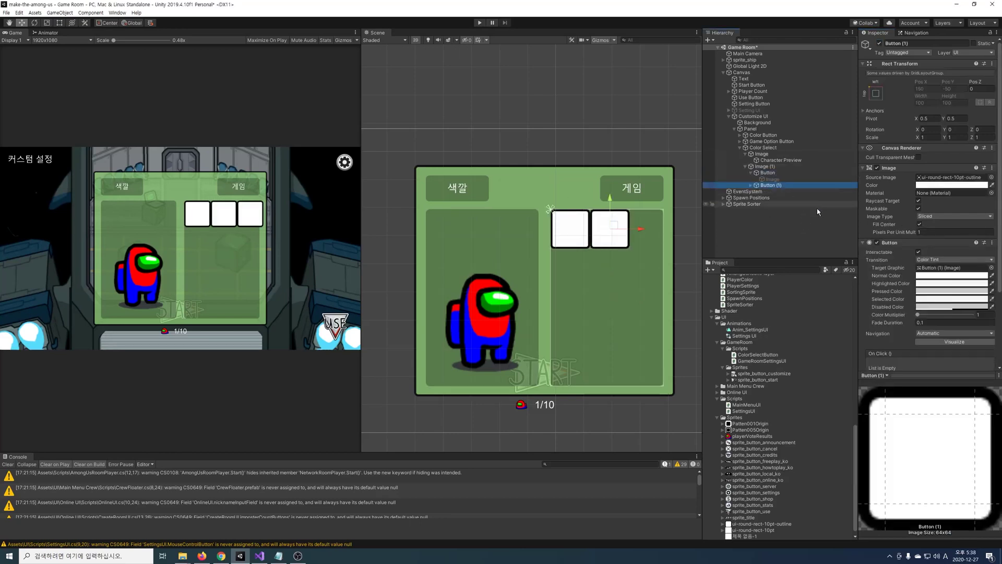
{"action": "key", "text": "ctrl+d"}
{"action": "key", "text": "ctrl+d"}
{"action": "key", "text": "ctrl+d"}
{"action": "key", "text": "ctrl+d"}
{"action": "left_click", "coordinate": [786, 167]}
{"action": "left_click", "coordinate": [928, 283]}
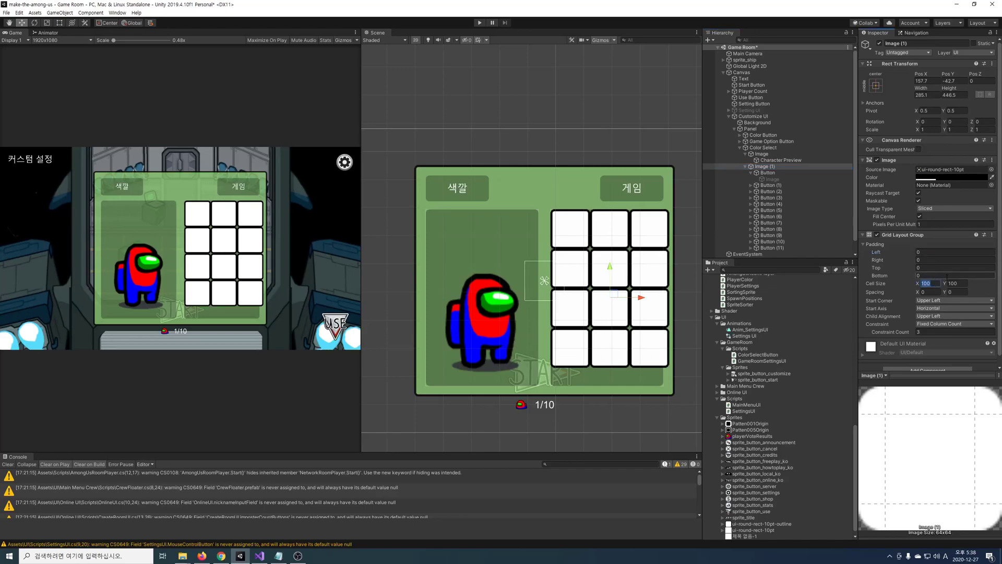
{"action": "type", "text": "70\t70\t15\t15"}
{"action": "left_click", "coordinate": [955, 300]}
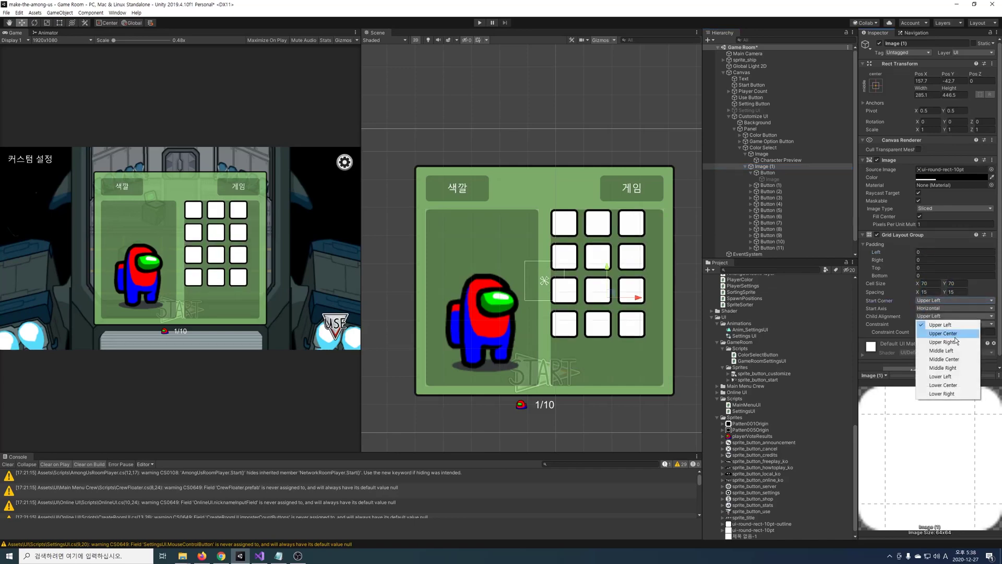
{"action": "left_click", "coordinate": [957, 315]}
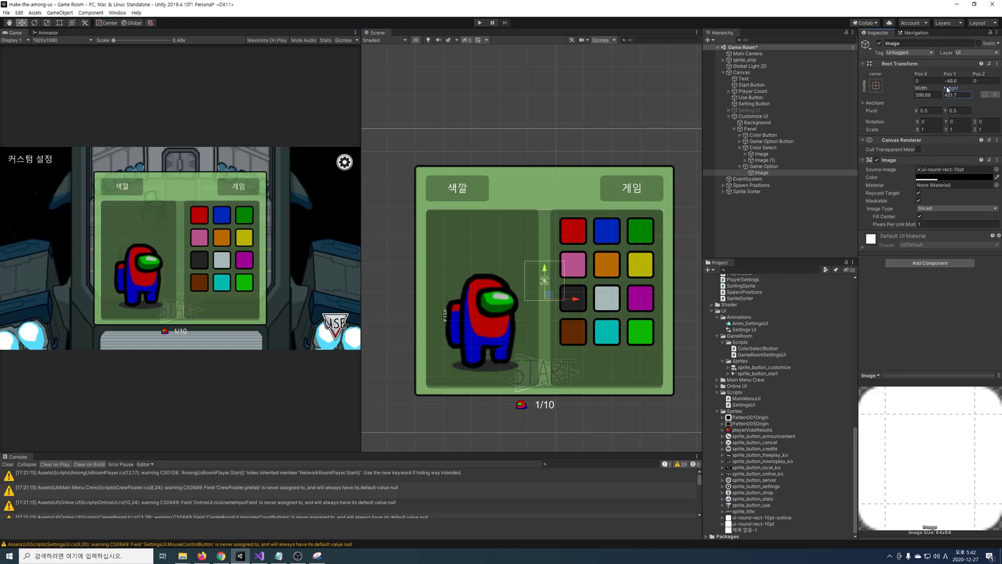
Deactivate the Game Option panel, then create and open a CustomizeUI C# script in GameRoom/Scripts.
{"action": "left_click", "coordinate": [763, 166]}
{"action": "left_click", "coordinate": [879, 43]}
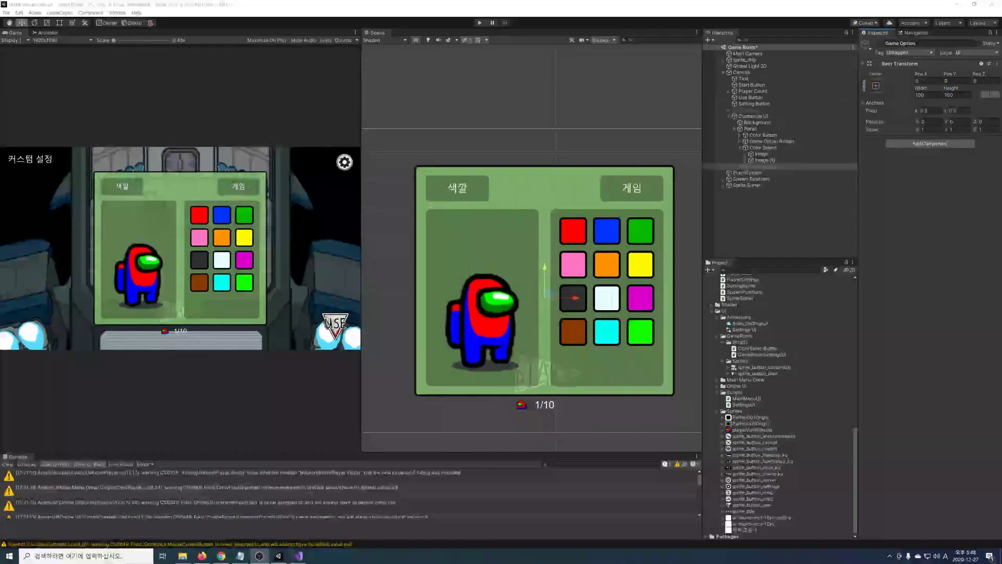
{"action": "right_click", "coordinate": [739, 342]}
{"action": "left_click", "coordinate": [920, 215]}
{"action": "type", "text": "CustomizeUI"}
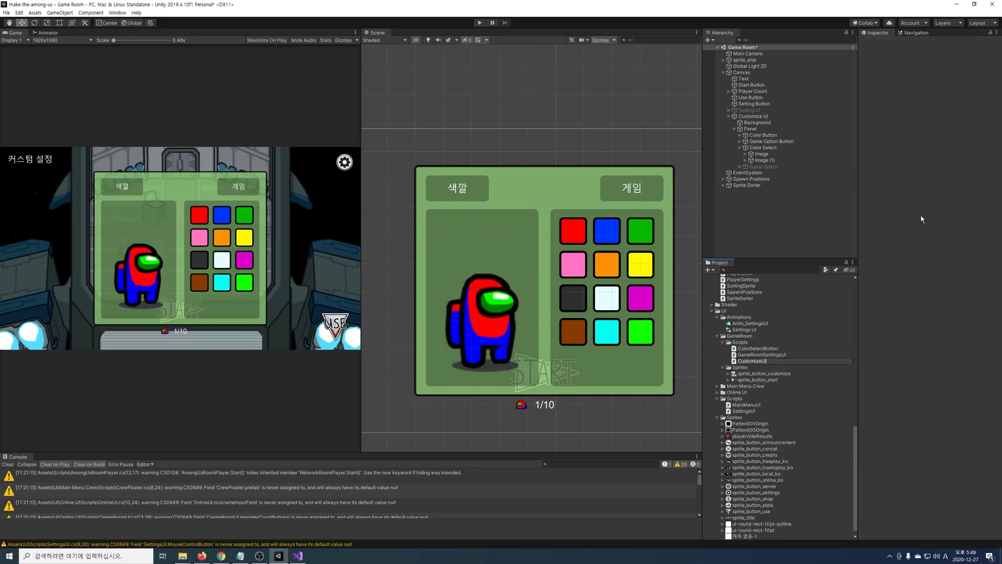
{"action": "double_click", "coordinate": [752, 361]}
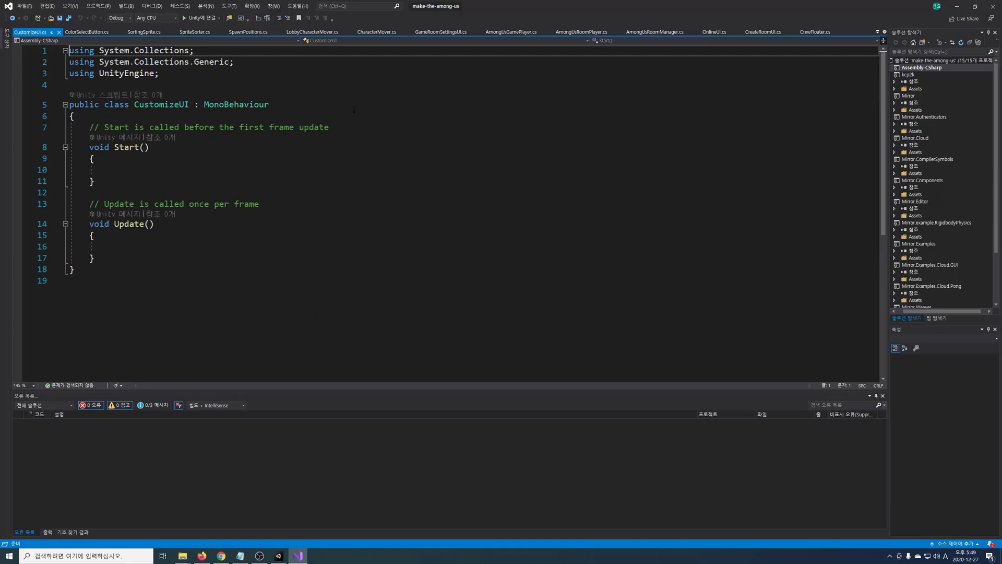
Add a 'using UnityEngine.UI;' directive to CustomizeUI.cs.
{"action": "left_click", "coordinate": [341, 70]}
{"action": "key", "text": "ctrl+c"}
{"action": "key", "text": "ctrl+v"}
{"action": "key", "text": "Left"}
{"action": "type", "text": ".UI"}
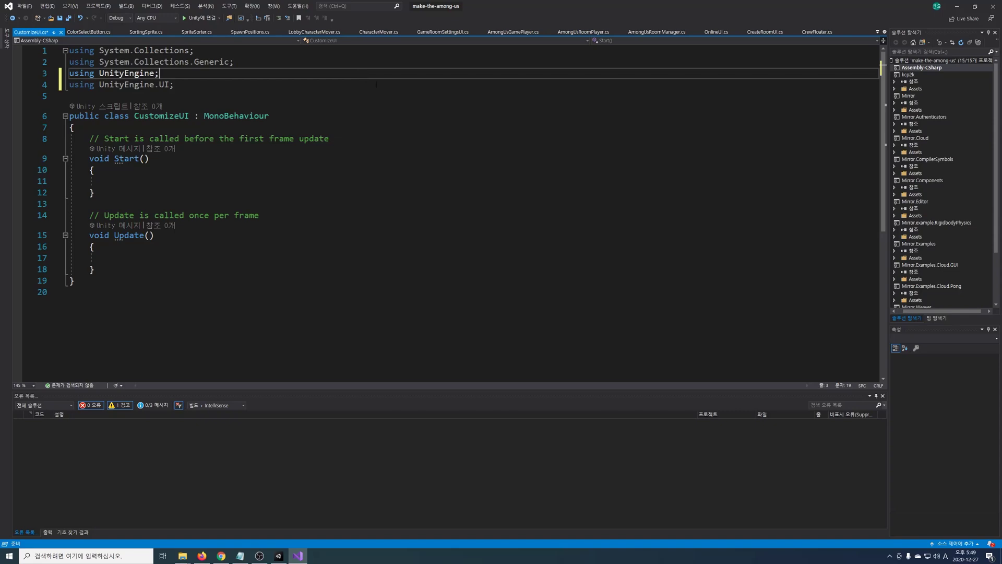
Add [SerializeField] fields 'private Image characterPreview' and 'private List<ColorSelectButton> colorSelectButtons'.
{"action": "left_click", "coordinate": [335, 130]}
{"action": "key", "text": "Return"}
{"action": "type", "text": "[Seri"}
{"action": "key", "text": "Tab"}
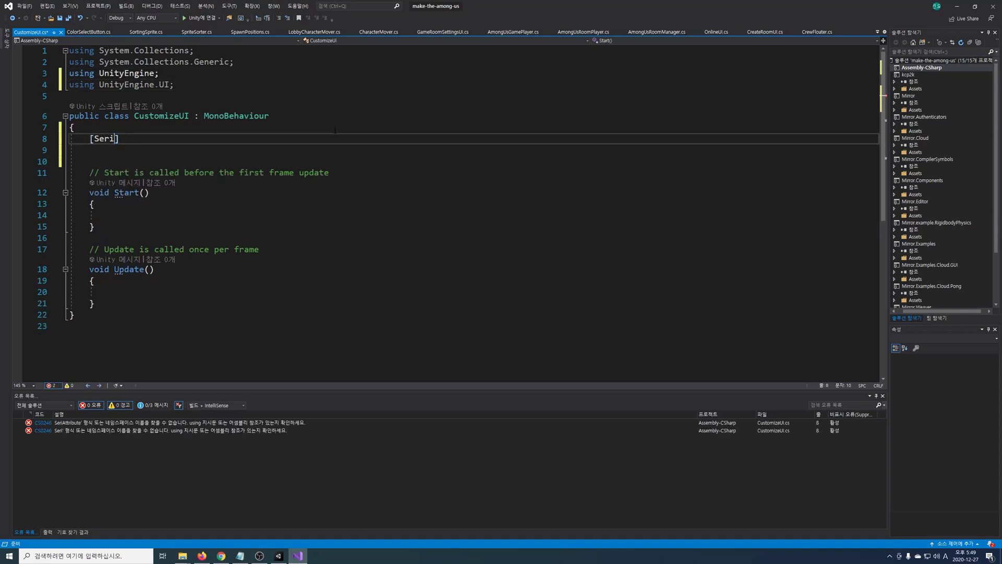
{"action": "key", "text": "Return"}
{"action": "type", "text": "private Image characterPreview;"}
{"action": "key", "text": "Return"}
{"action": "key", "text": "Return"}
{"action": "type", "text": "[SerializeField"}
{"action": "key", "text": "Tab"}
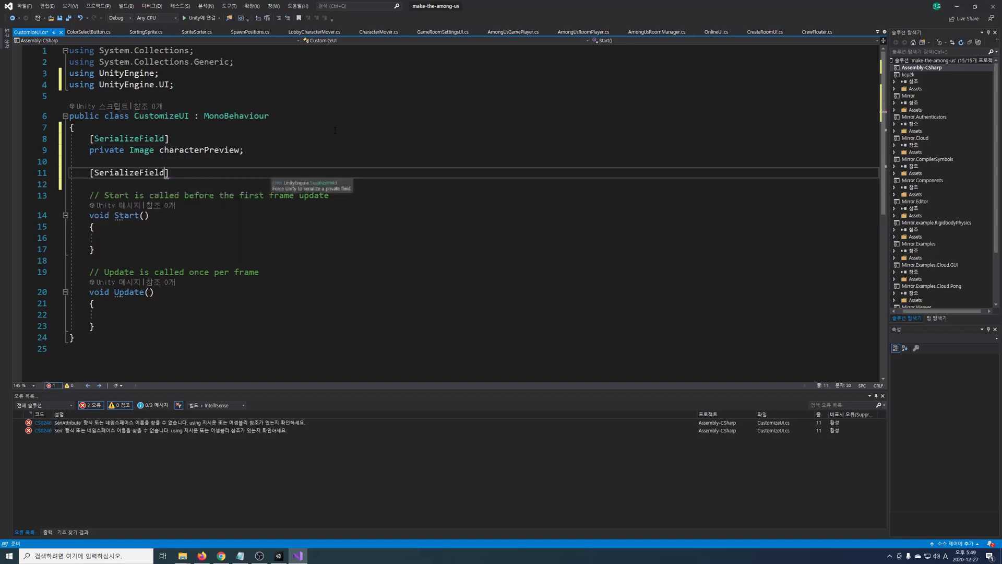
{"action": "key", "text": "Return"}
{"action": "type", "text": "private List<ColorSe"}
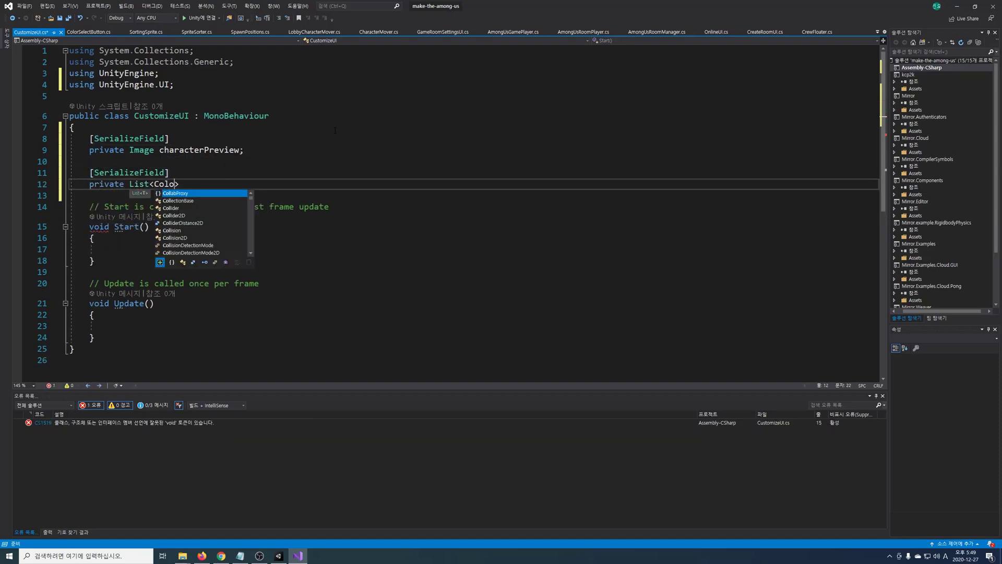
{"action": "key", "text": "Tab"}
{"action": "type", "text": "> colorSele"}
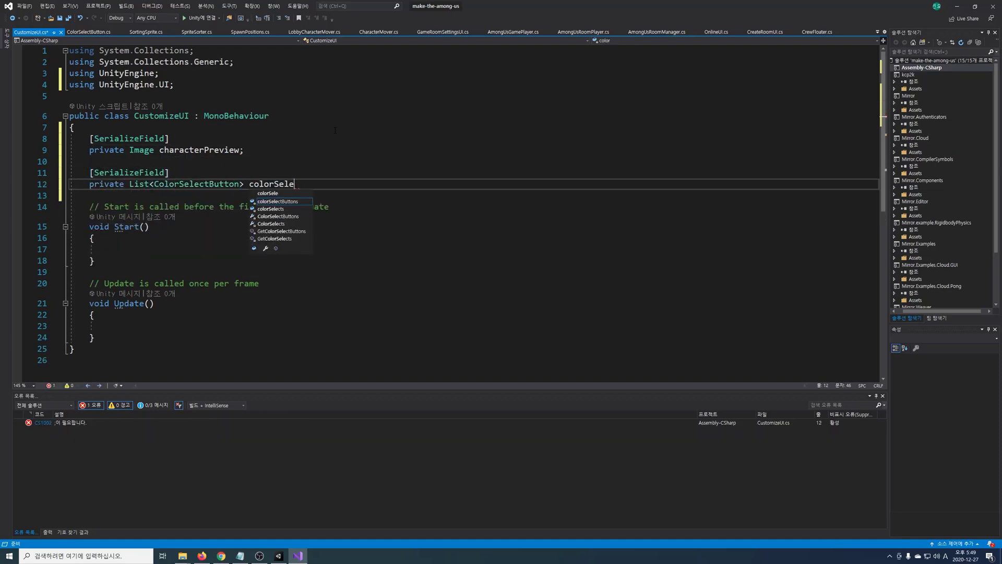
{"action": "type", "text": "ctButtons;"}
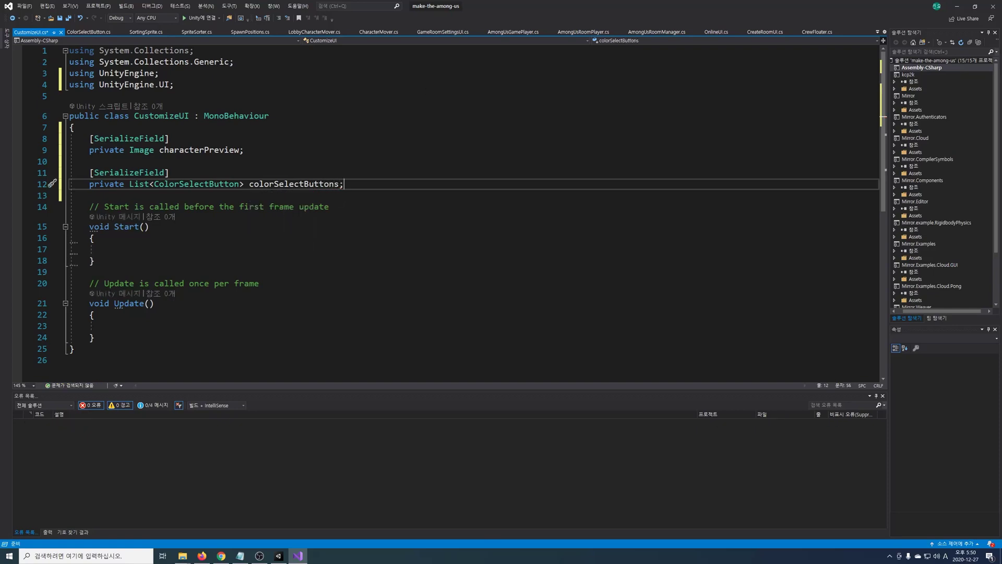
In Start, instantiate a copy of characterPreview's material and assign it back.
{"action": "scroll", "coordinate": [293, 226], "scroll_direction": "down", "scroll_amount": 1}
{"action": "left_click", "coordinate": [293, 214]}
{"action": "type", "text": "var inst = Insta"}
{"action": "key", "text": "Tab"}
{"action": "type", "text": "cterPreview.material);"}
{"action": "key", "text": "Return"}
{"action": "type", "text": "characterPreview.material = inst;"}
Replace Update with a public UpdateColorButton() method that reads the room manager's roomSlots.
{"action": "left_click_drag", "start_coordinate": [95, 315], "coordinate": [100, 260]}
{"action": "type", "text": "public void UpdateColorButton()"}
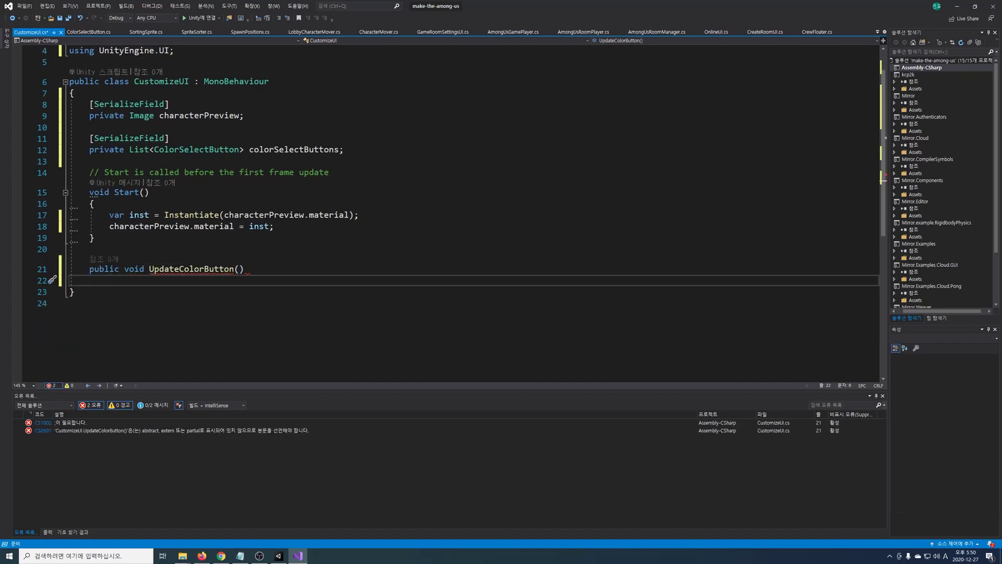
{"action": "key", "text": "Return"}
{"action": "type", "text": "{"}
{"action": "key", "text": "Return"}
{"action": "type", "text": "var roomSlots = (NetworkManager.singleton as AmongUsRoomManager).roomSlots;          for(int i = 0; i < colorSelectButtons.Count; i++)         {             colorSelectButtons[i].Set"}
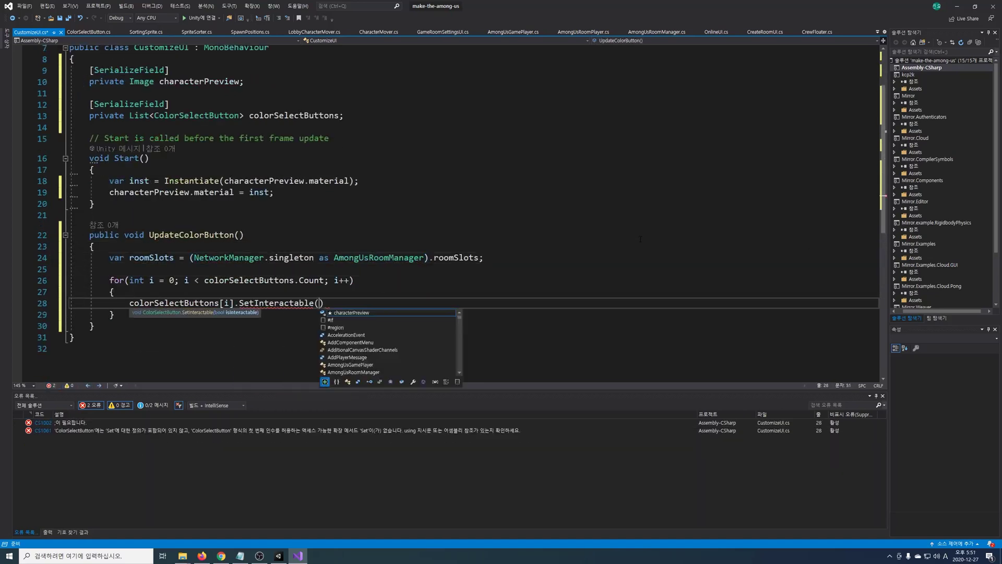
{"action": "type", "text": "Interactable(true);         }          foreach(var player in roomSlots)         {             var aPlayer = player as AmongUsRoomPlayer;             colorSelectButtons[(int)aPlayer.playerColor].SetInteractable(false);"}
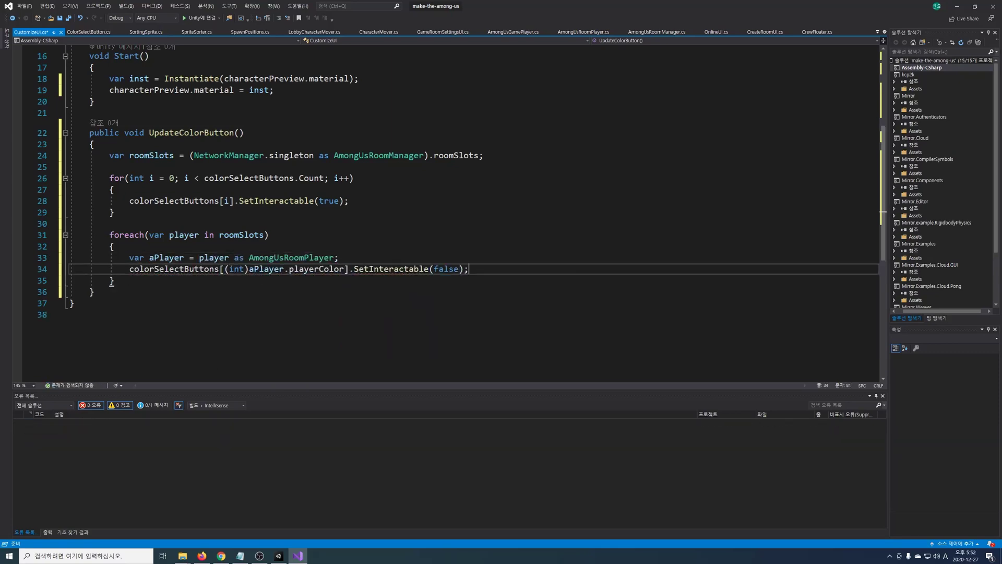
Add a public UpdatePreviewColor(EPlayerColor color) method that recolors the characterPreview material.
{"action": "key", "text": "Down"}
{"action": "key", "text": "Down"}
{"action": "key", "text": "End"}
{"action": "key", "text": "Return"}
{"action": "key", "text": "Return"}
{"action": "type", "text": "public void UpdatePreviewColor(EPlayerColor color)     {         characterPreview.material.SetColor(\"_PlayerColor\", PlayerColor.GetColor(color));"}
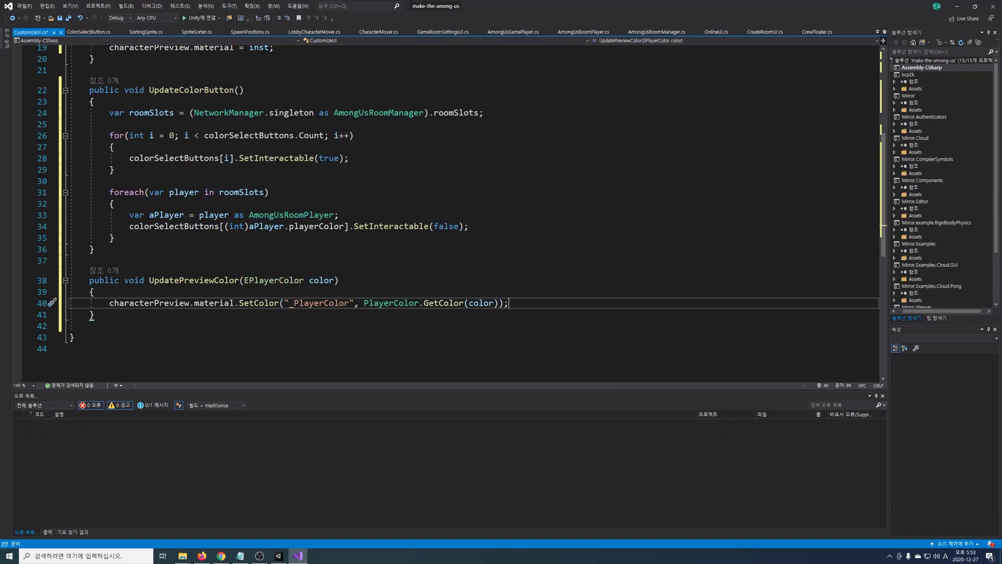
{"action": "scroll", "coordinate": [365, 208], "scroll_direction": "up", "scroll_amount": 5}
{"action": "left_click", "coordinate": [365, 268]}
{"action": "key", "text": "Return"}
{"action": "key", "text": "Return"}
{"action": "key", "text": "Up"}
Add OnEnable calling UpdateColorButton and UpdatePreviewColor for the local player found in roomSlots.
{"action": "type", "text": "void OnEn"}
{"action": "key", "text": "Tab"}
{"action": "type", "text": "UpdateC"}
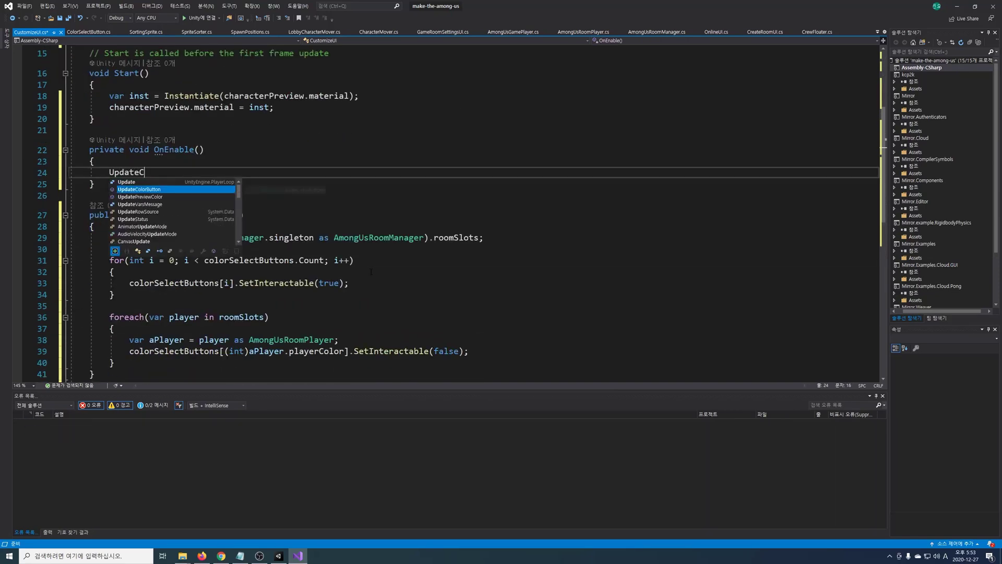
{"action": "type", "text": "Olor"}
{"action": "key", "text": "Tab"}
{"action": "type", "text": "();"}
{"action": "key", "text": "Return"}
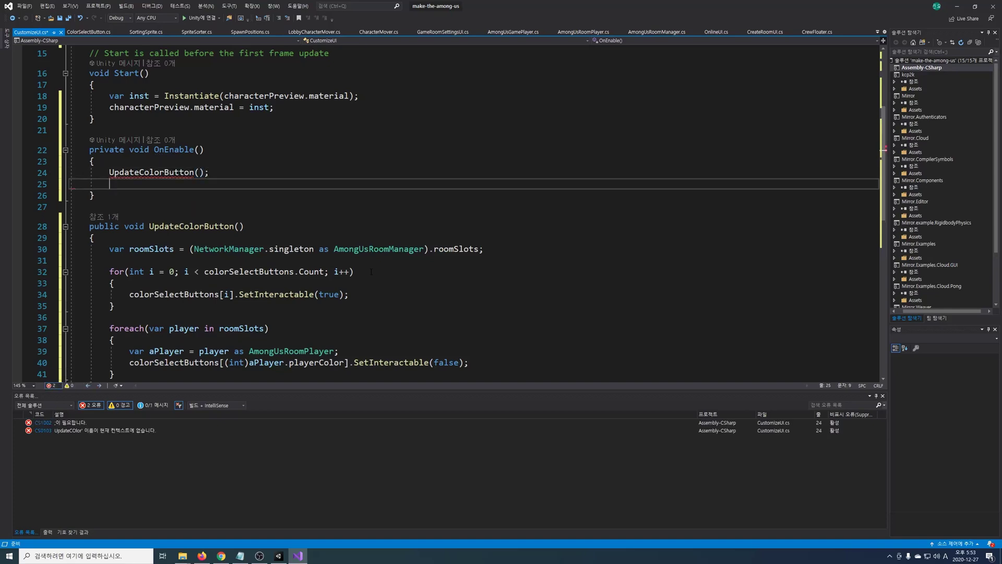
{"action": "key", "text": "Return"}
{"action": "type", "text": "var roomSlots = (NetworkManager.singleton as AmongUsRoomManager).roomSlots;"}
{"action": "key", "text": "Return"}
{"action": "type", "text": "foreach(var player in roomSlots)"}
{"action": "key", "text": "Return"}
{"action": "type", "text": "{             var aPlayer = player as AmongUsRoomPlayer;             if(aPlayer.isLocalPlayer)             {                 UpdatePreviewColor(aPlayer.playerColor);"}
{"action": "key", "text": "Return"}
{"action": "type", "text": "break;"}
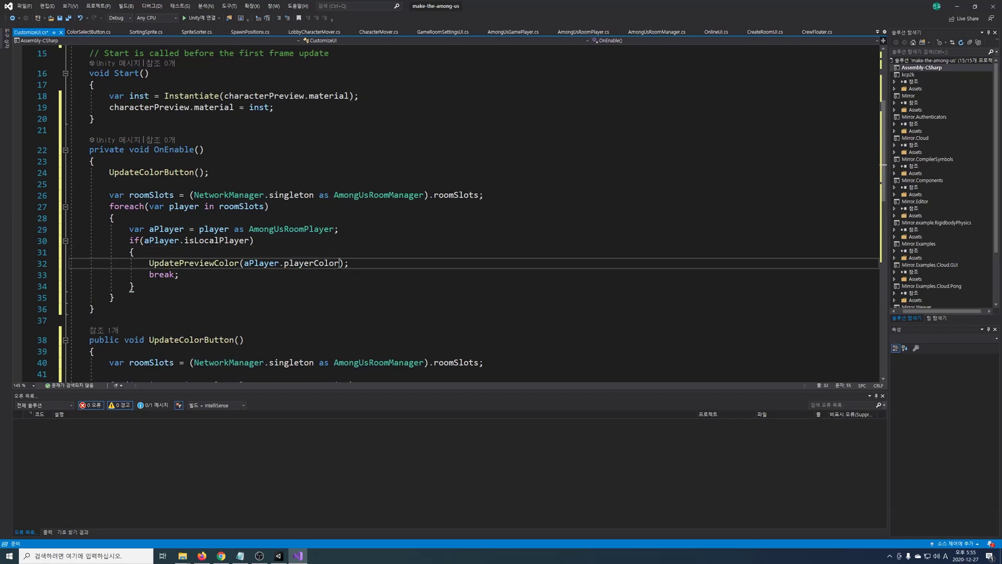
Add public OnClickColorButton(int index) with an if on colorSelectButtons[index].isInteractable.
{"action": "scroll", "coordinate": [487, 272], "scroll_direction": "down", "scroll_amount": 8}
{"action": "left_click", "coordinate": [487, 270]}
{"action": "key", "text": "Return"}
{"action": "type", "text": "public void OnClickColorButton("}
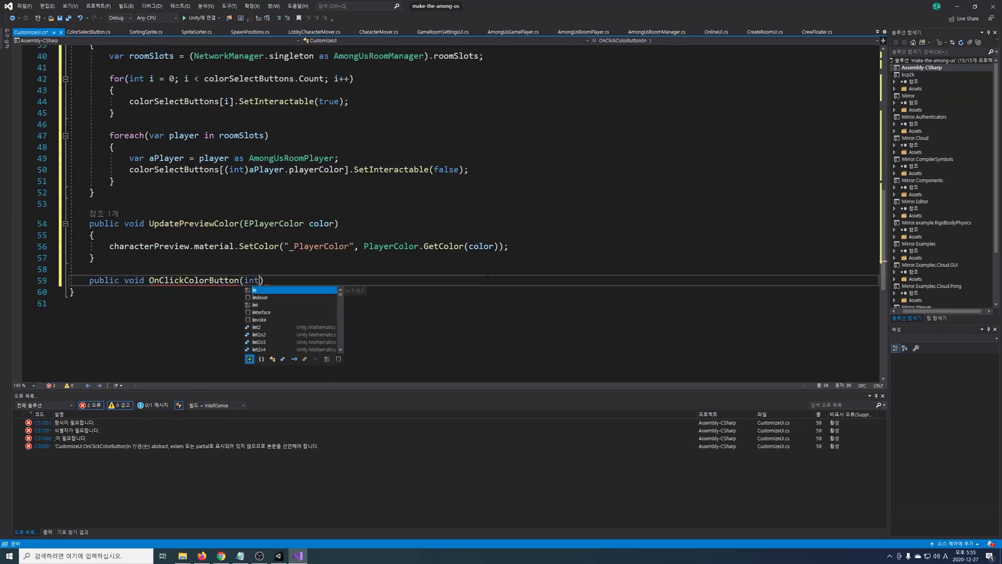
{"action": "type", "text": "int index)"}
{"action": "key", "text": "Return"}
{"action": "type", "text": "{"}
{"action": "key", "text": "Return"}
{"action": "type", "text": "if("}
{"action": "type", "text": "color"}
{"action": "type", "text": "Se"}
{"action": "key", "text": "Tab"}
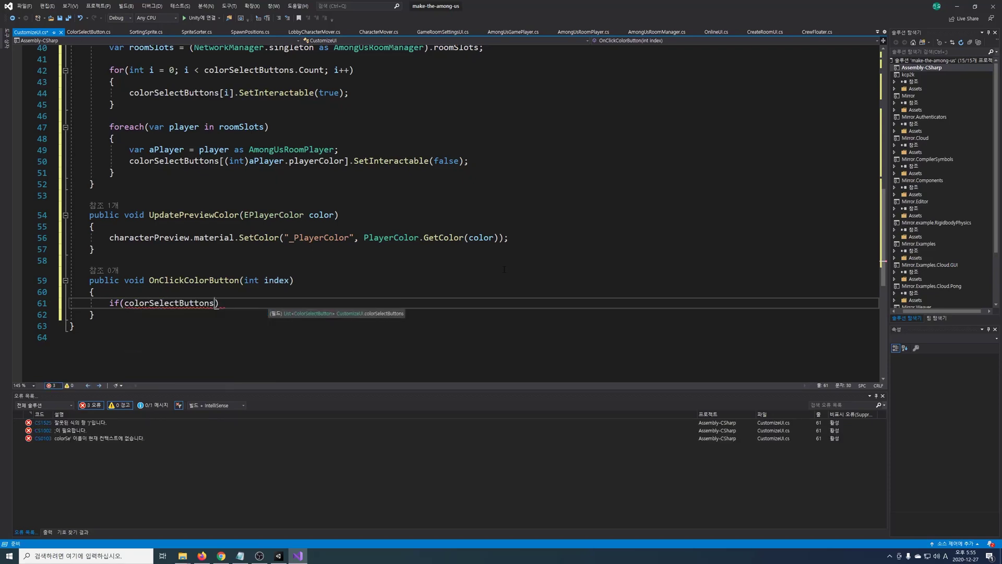
{"action": "type", "text": "ind"}
{"action": "key", "text": "Tab"}
{"action": "type", "text": "].is"}
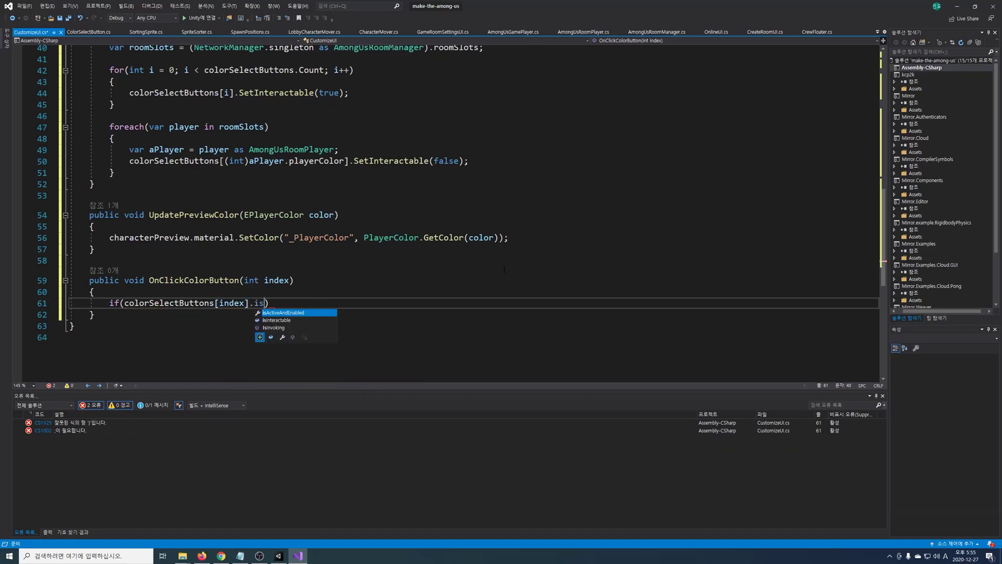
{"action": "type", "text": "In)"}
{"action": "key", "text": "Return"}
{"action": "type", "text": "{"}
{"action": "key", "text": "Return"}
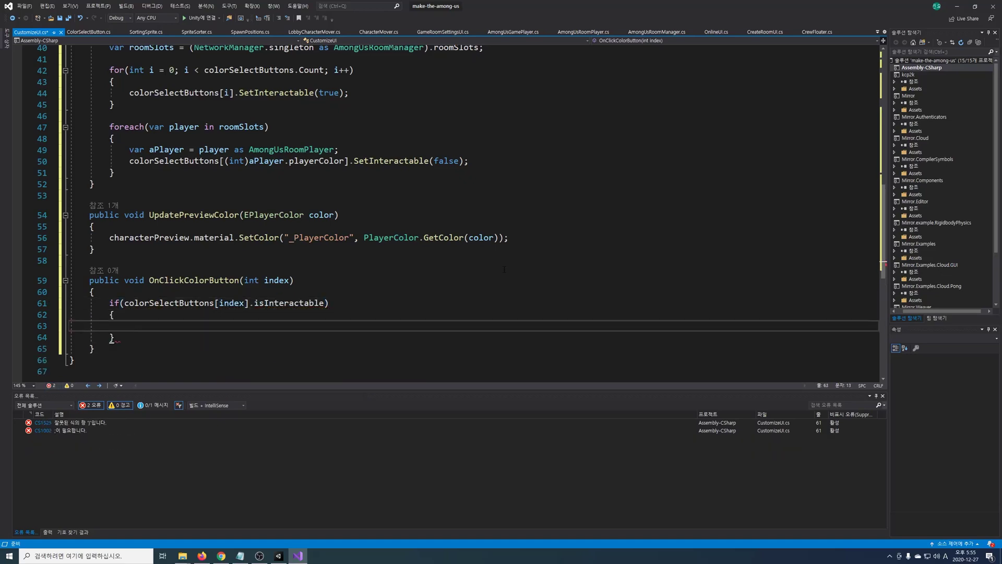
Switch to the AmongUsRoomPlayer.cs file.
{"action": "scroll", "coordinate": [504, 269], "scroll_direction": "down", "scroll_amount": 3}
{"action": "scroll", "coordinate": [504, 269], "scroll_direction": "down", "scroll_amount": 1}
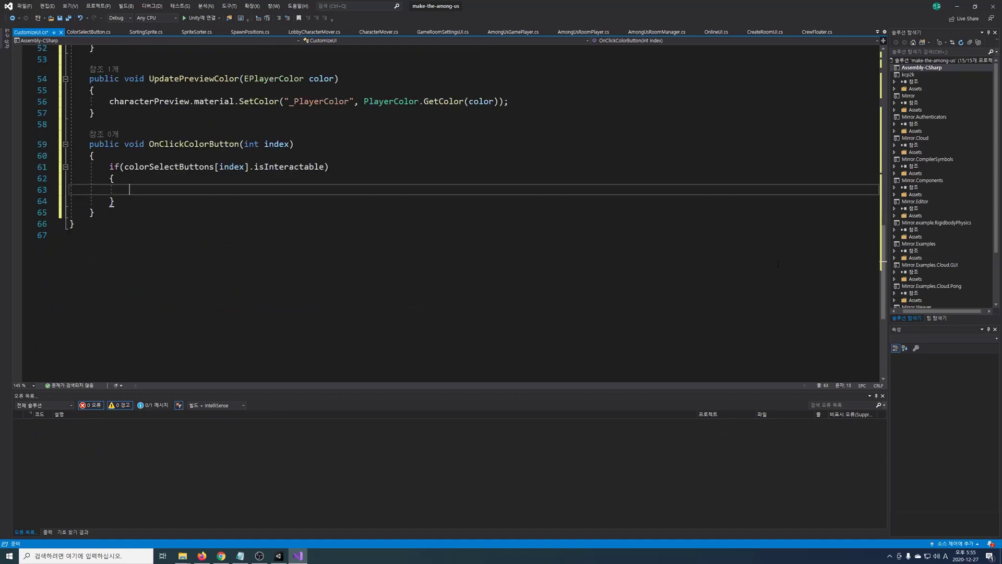
{"action": "left_click", "coordinate": [593, 32]}
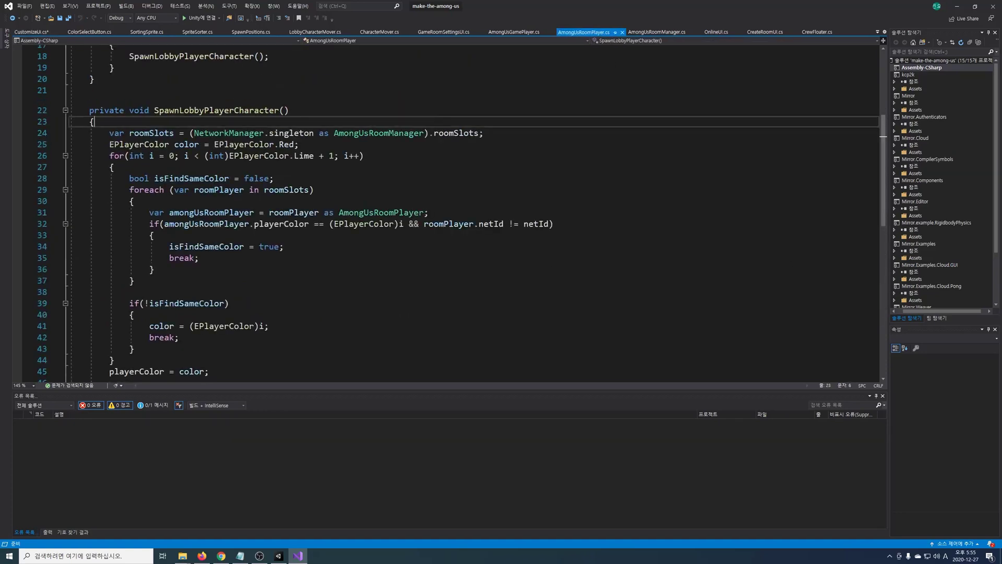
Add a static myRoomPlayer field and a static MyRoomPlayer property returning it.
{"action": "scroll", "coordinate": [468, 128], "scroll_direction": "up", "scroll_amount": 5}
{"action": "left_click", "coordinate": [380, 139]}
{"action": "key", "text": "Return"}
{"action": "key", "text": "Return"}
{"action": "key", "text": "Up"}
{"action": "type", "text": "private static Amon"}
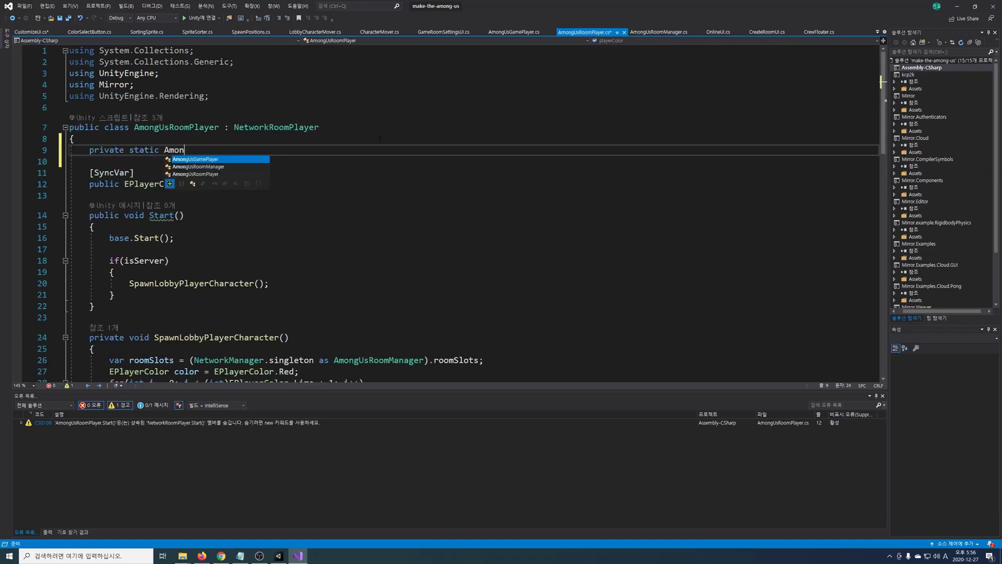
{"action": "type", "text": "gUsRoomPlayer myRoomPlayer;"}
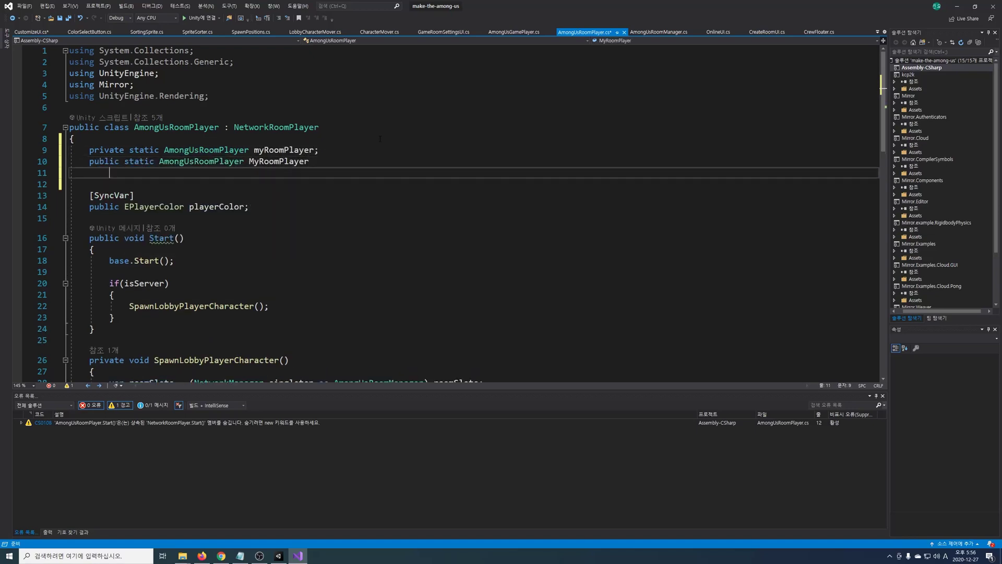
{"action": "type", "text": "     public static AmongUsRoomPlayer MyRoomPlayer     {         get         {             if(myRoomPlayer == null)             {                 var players = FindObjectsOfType<AmongUsRoomPlayer>();                 foreach(var player in players)                 {                     if(player.hasAuthority)                     {                         myRoomPlayer = player;"}
{"action": "key", "text": "Down"}
{"action": "key", "text": "Down"}
{"action": "key", "text": "Down"}
{"action": "key", "text": "End"}
{"action": "key", "text": "Return"}
{"action": "type", "text": "return myRoomPlayer;"}
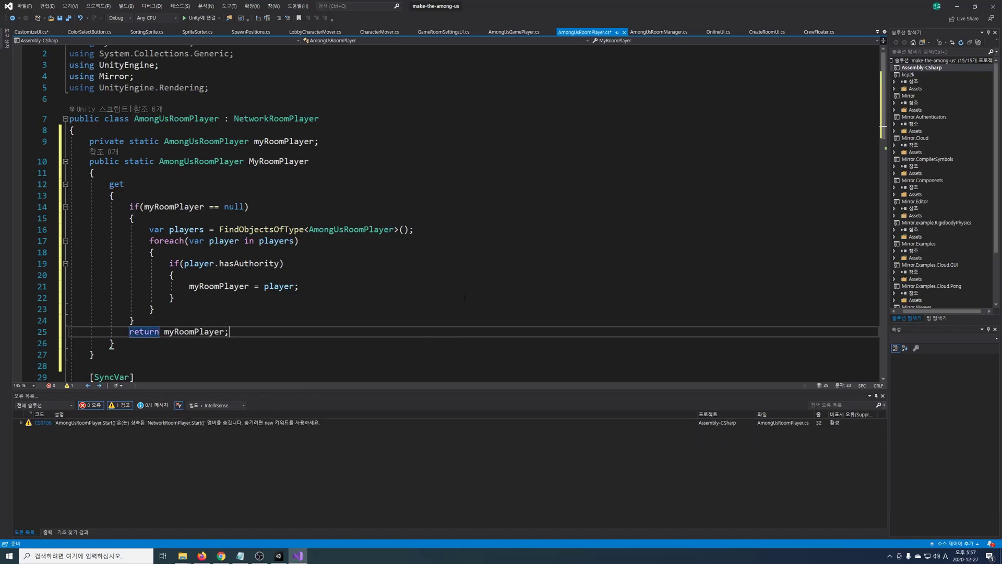
{"action": "key", "text": "Up"}
{"action": "key", "text": "Up"}
{"action": "key", "text": "Up"}
Add a [Command] CmdSetPlayerColor(EPlayerColor color) method that sets playerColor.
{"action": "scroll", "coordinate": [490, 289], "scroll_direction": "down", "scroll_amount": 3}
{"action": "scroll", "coordinate": [490, 288], "scroll_direction": "down", "scroll_amount": 2}
{"action": "scroll", "coordinate": [490, 289], "scroll_direction": "down", "scroll_amount": 1}
{"action": "scroll", "coordinate": [490, 289], "scroll_direction": "down", "scroll_amount": 5}
{"action": "scroll", "coordinate": [490, 288], "scroll_direction": "up", "scroll_amount": 4}
{"action": "left_click", "coordinate": [321, 238]}
{"action": "key", "text": "Return"}
{"action": "key", "text": "Return"}
{"action": "type", "text": "public void CmdSetPlayerCo"}
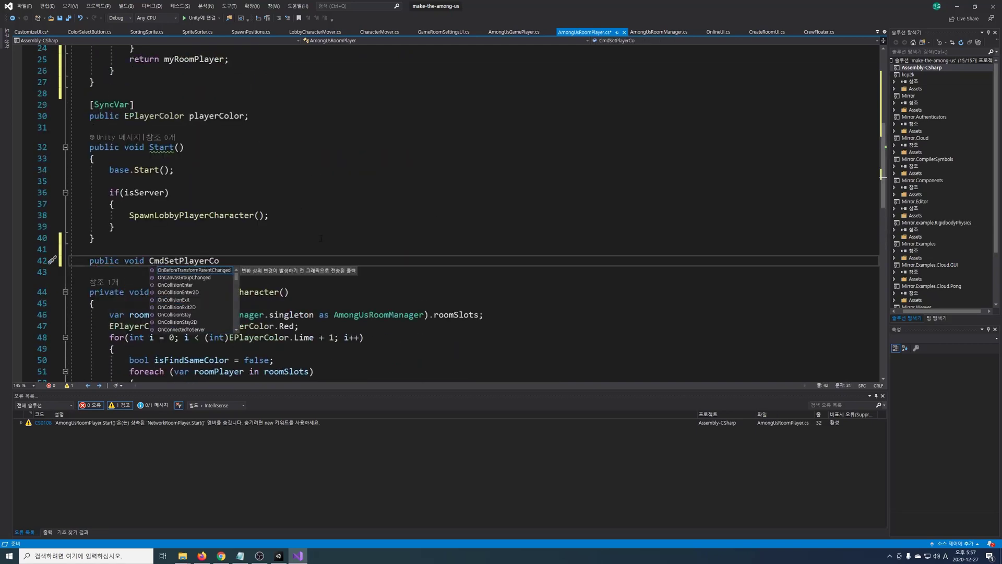
{"action": "type", "text": "lor(EPlayerColor color) {     playerColor = color;"}
{"action": "key", "text": "ctrl+Return"}
{"action": "type", "text": "["}
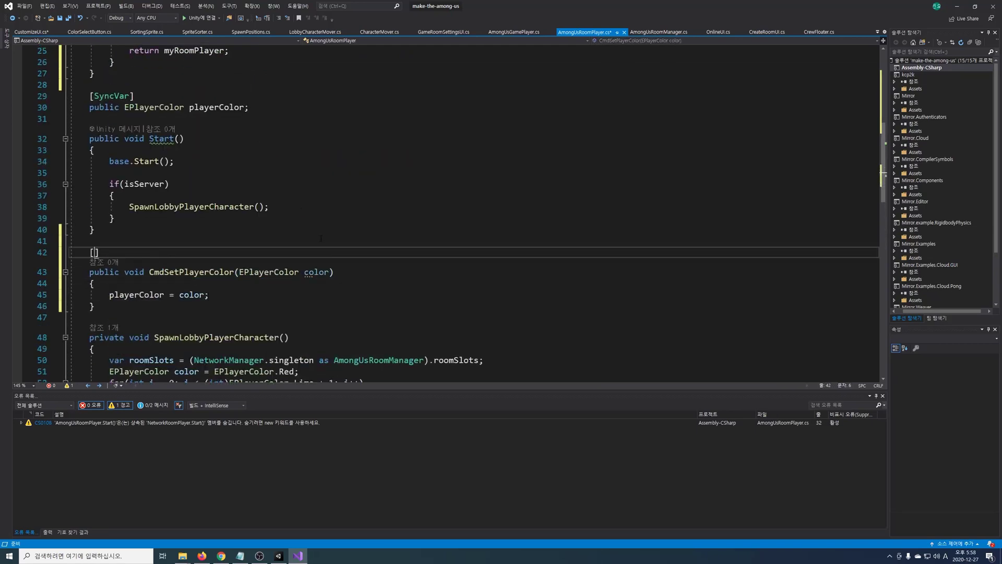
{"action": "type", "text": "Comman"}
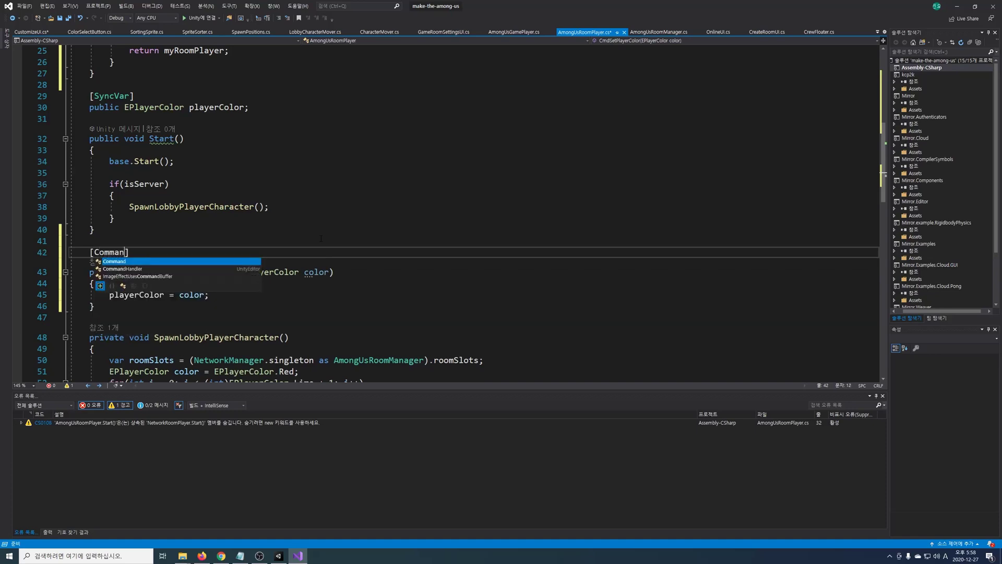
{"action": "type", "text": "d"}
{"action": "left_click", "coordinate": [357, 243]}
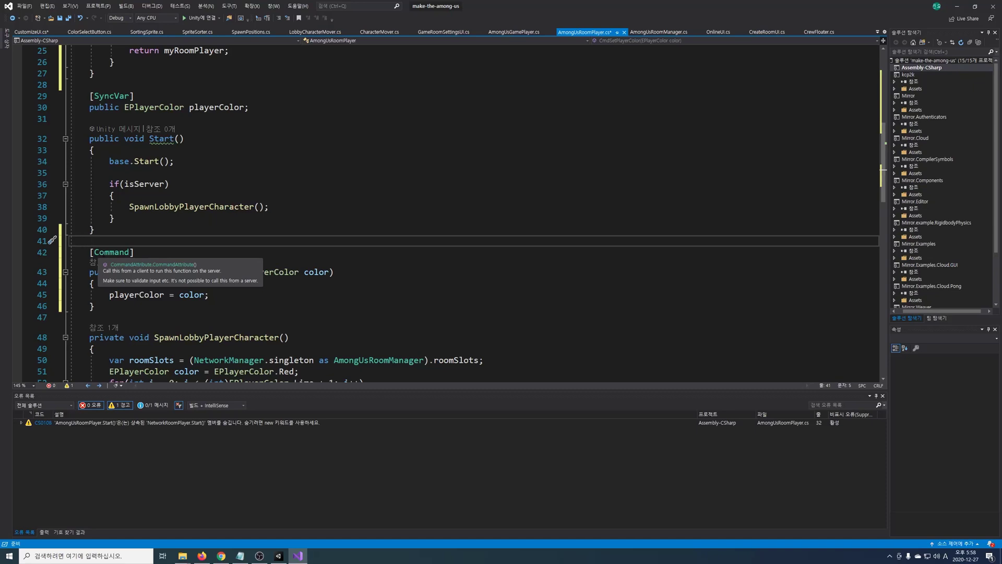
{"action": "left_click", "coordinate": [244, 256]}
{"action": "left_click_drag", "start_coordinate": [150, 271], "coordinate": [159, 272]}
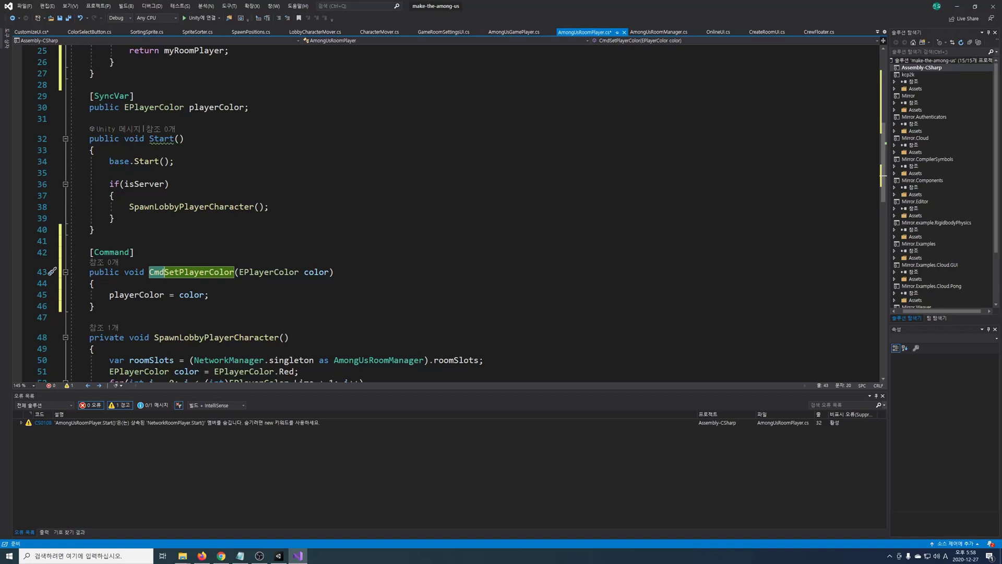
{"action": "left_click", "coordinate": [224, 295]}
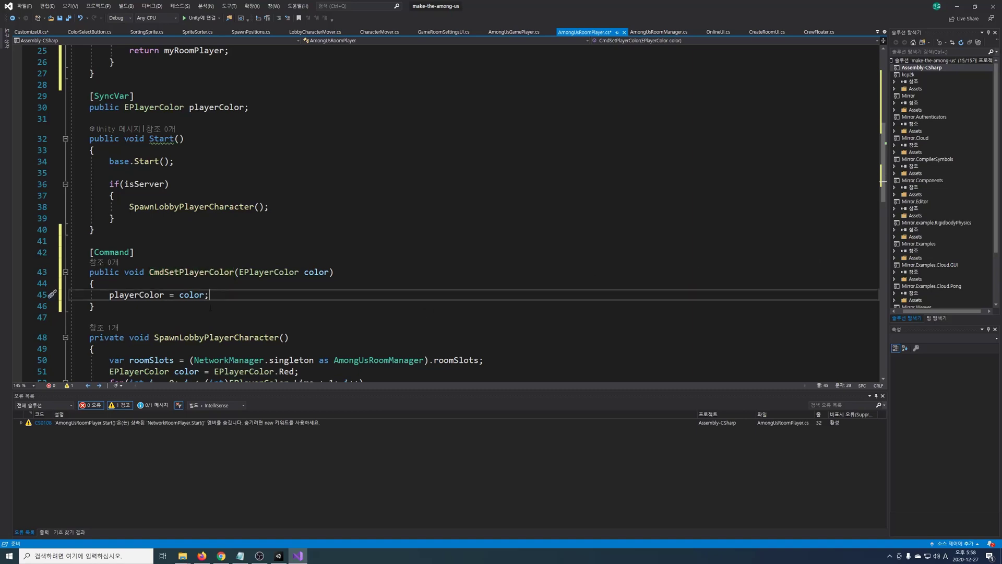
{"action": "key", "text": "Return"}
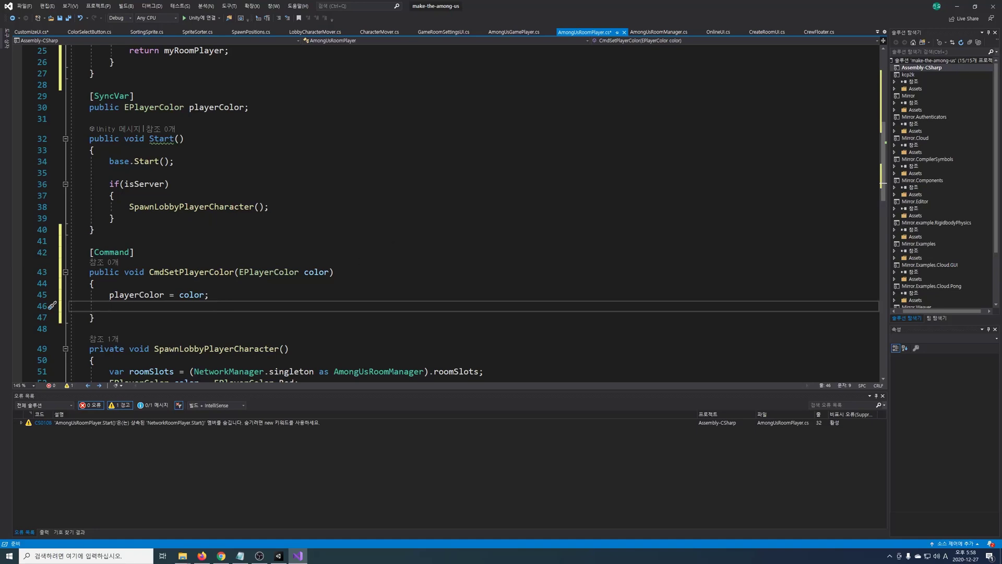
Add 'public CharacterMover lobbyPlayerCharacter;' below the playerColor field.
{"action": "scroll", "coordinate": [309, 140], "scroll_direction": "up", "scroll_amount": 1}
{"action": "left_click", "coordinate": [310, 140]}
{"action": "key", "text": "Return"}
{"action": "key", "text": "Return"}
{"action": "type", "text": "public CharacterMover lobby"}
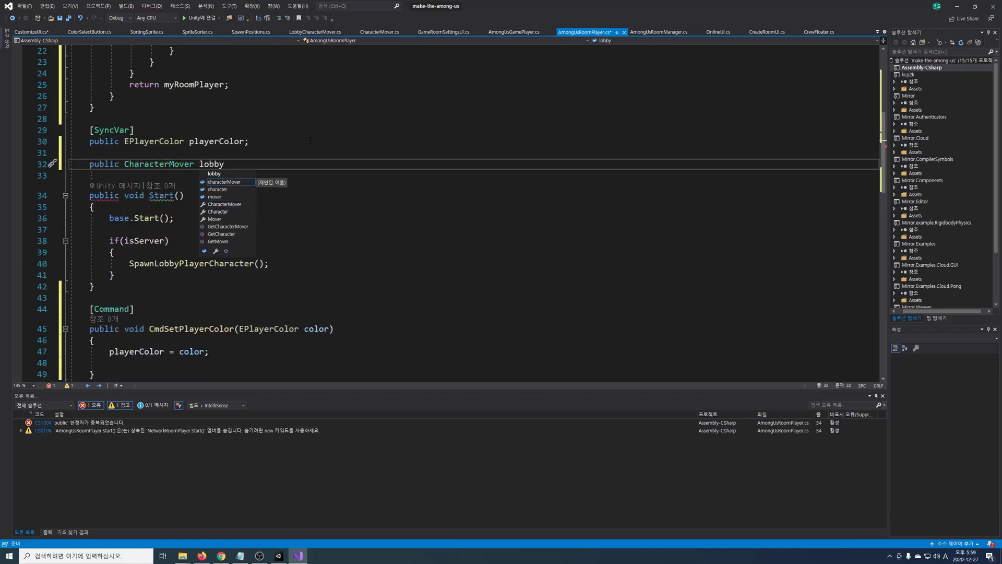
{"action": "type", "text": "PlayerCharacter;"}
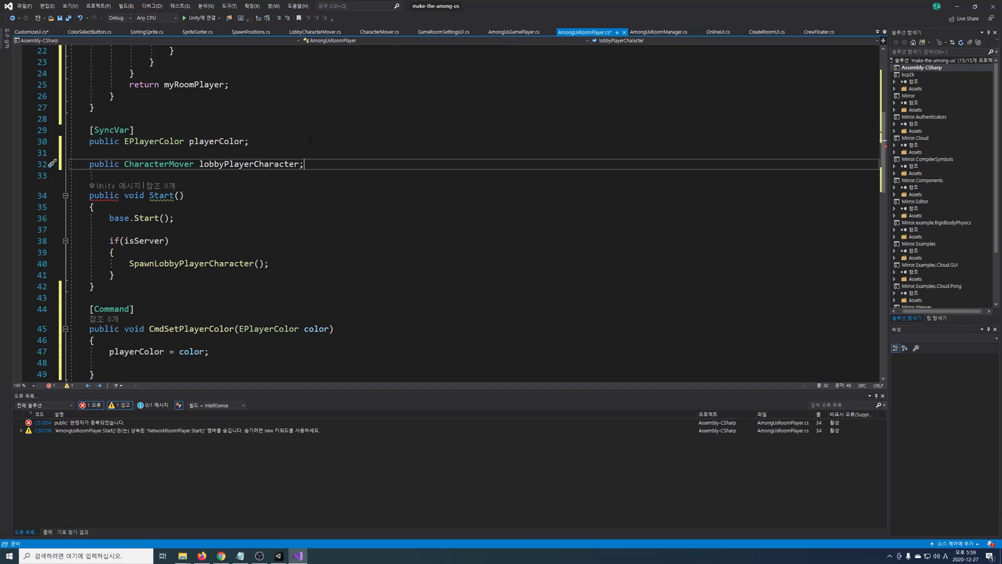
Review the line that spawns the lobby player character, then switch to LobbyCharacterMover.cs.
{"action": "scroll", "coordinate": [287, 131], "scroll_direction": "down", "scroll_amount": 2}
{"action": "double_click", "coordinate": [234, 96]}
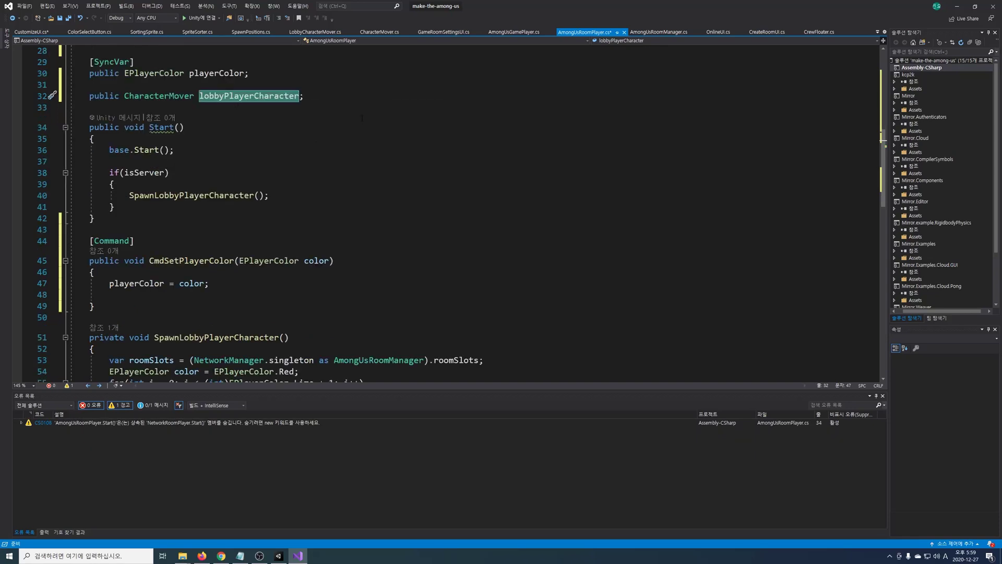
{"action": "scroll", "coordinate": [365, 134], "scroll_direction": "down", "scroll_amount": 4}
{"action": "scroll", "coordinate": [402, 193], "scroll_direction": "down", "scroll_amount": 6}
{"action": "scroll", "coordinate": [402, 194], "scroll_direction": "down", "scroll_amount": 3}
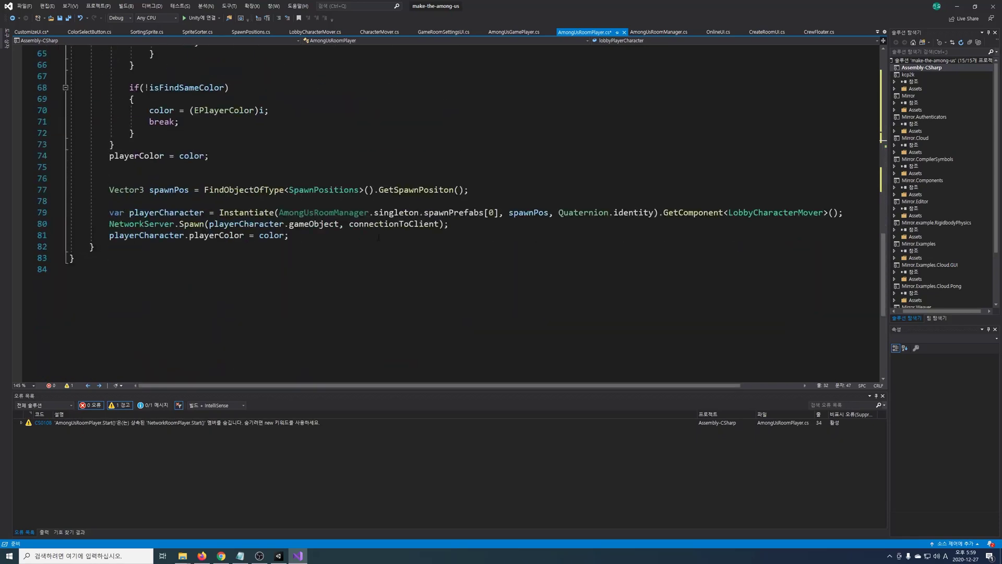
{"action": "left_click_drag", "start_coordinate": [290, 235], "coordinate": [72, 201]}
{"action": "left_click", "coordinate": [346, 212]}
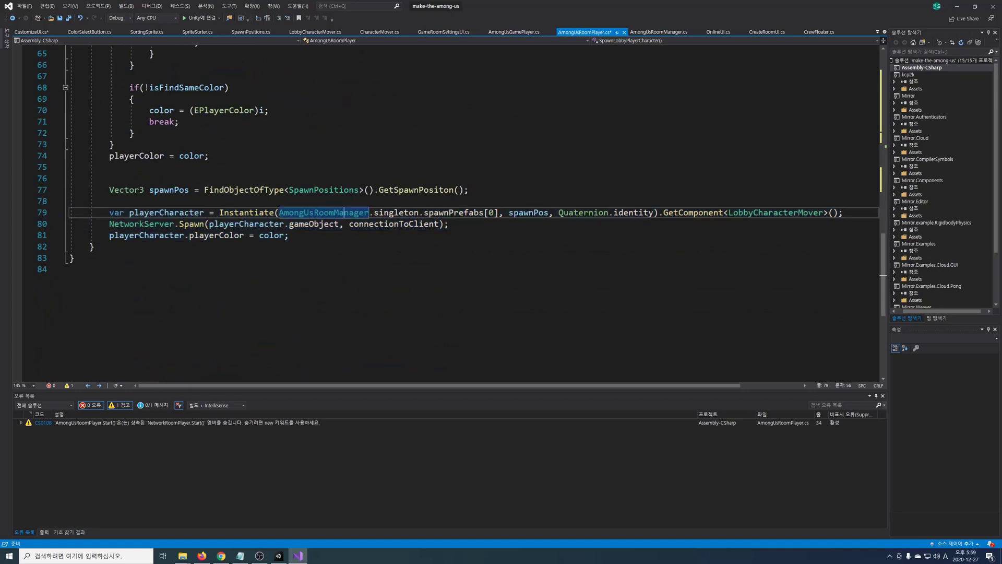
{"action": "left_click", "coordinate": [315, 32]}
Add a uint ownerNetId marked [SyncVar(hook = nameof(SetOwnerNetId_Hook))] plus the hook method signature.
{"action": "left_click", "coordinate": [358, 117]}
{"action": "key", "text": "Return"}
{"action": "type", "text": "public uint owner"}
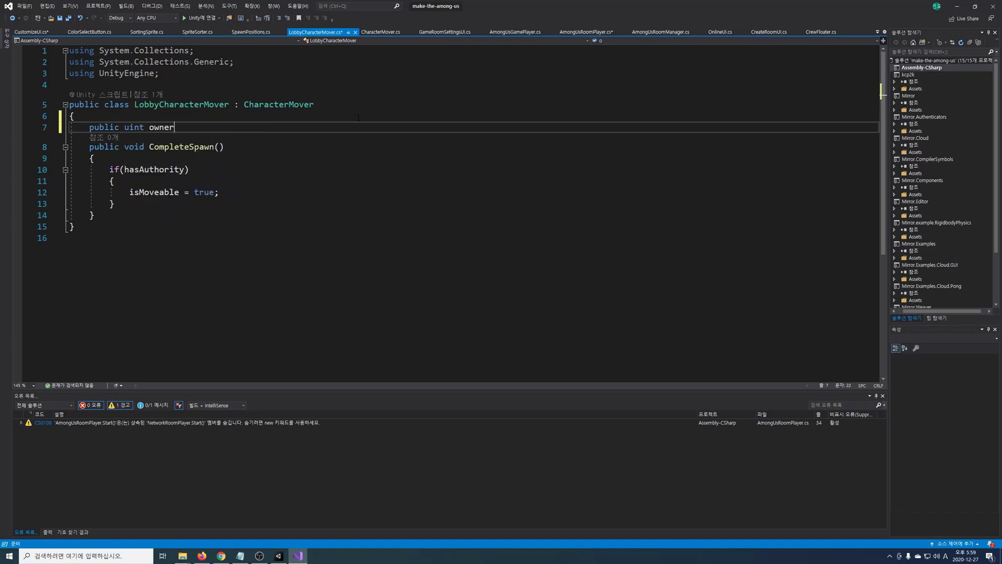
{"action": "type", "text": "NetId;"}
{"action": "key", "text": "ctrl+Return"}
{"action": "type", "text": "[Sy"}
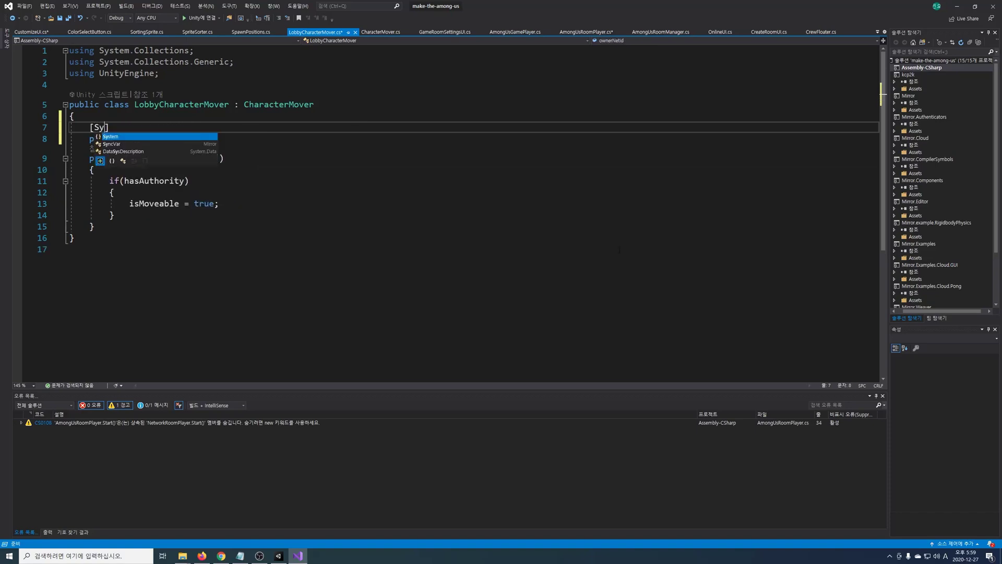
{"action": "type", "text": "nc"}
{"action": "key", "text": "Tab"}
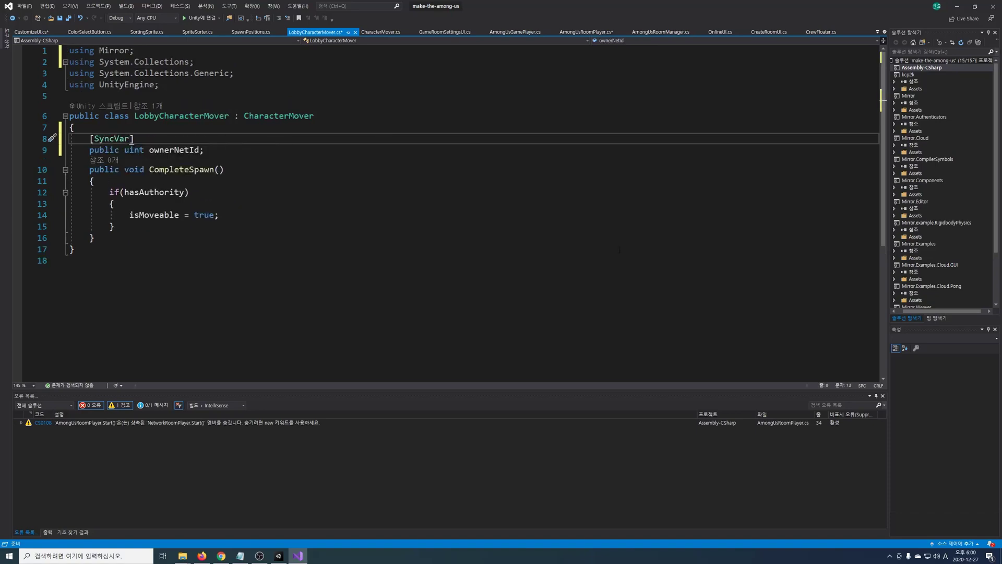
{"action": "left_click", "coordinate": [242, 150]}
{"action": "key", "text": "Return"}
{"action": "type", "text": "public void SetO"}
{"action": "type", "text": "d_"}
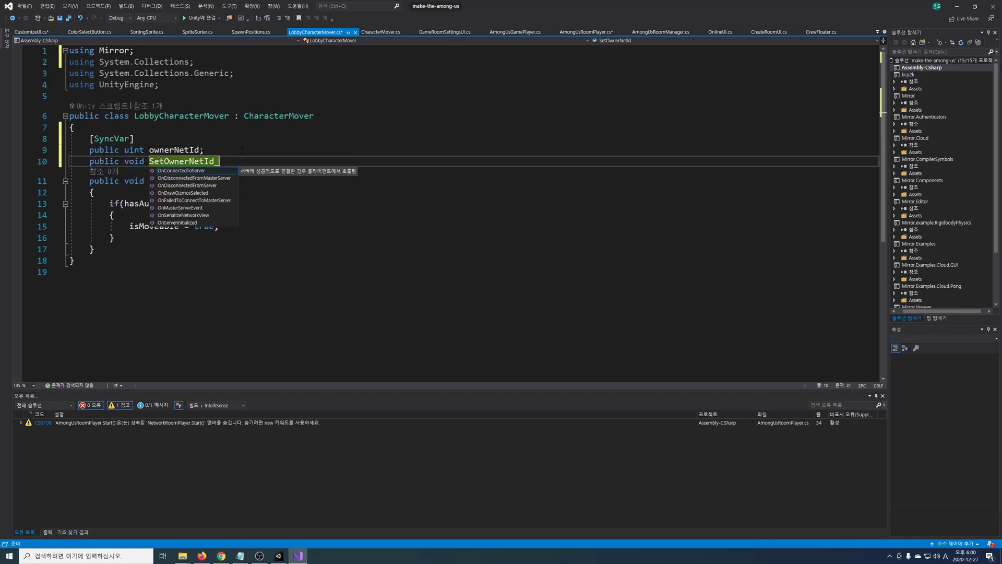
{"action": "type", "text": "Hook(uint _, uint newOwnerId{"}
{"action": "key", "text": "Return"}
{"action": "key", "text": "Up"}
{"action": "key", "text": "Up"}
{"action": "key", "text": "Up"}
{"action": "key", "text": "End"}
{"action": "key", "text": "Left"}
{"action": "type", "text": "(hook = nameof("}
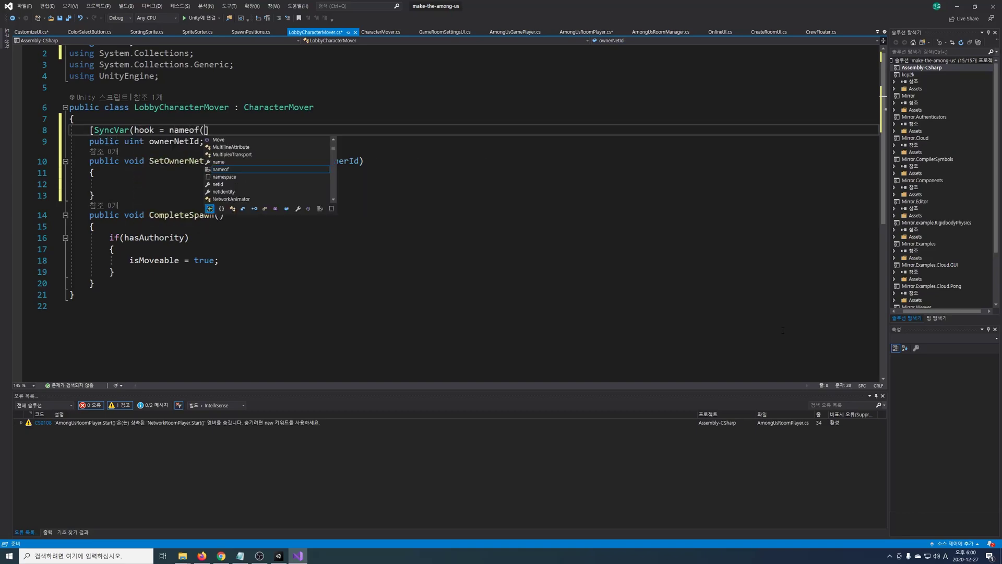
{"action": "type", "text": "SetOwnerNetId_Hook"}
Make the hook set lobbyPlayerCharacter on the room player whose netId matches, and save.
{"action": "left_click", "coordinate": [429, 184]}
{"action": "type", "text": "var players = FindObjectsOfType<AmongUsRoomPlayer"}
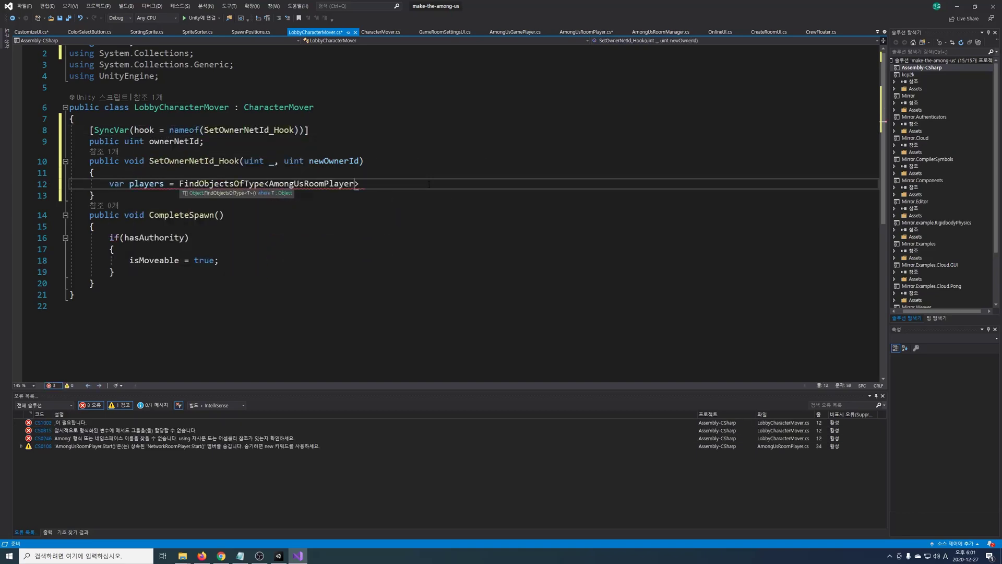
{"action": "type", "text": ">();"}
{"action": "key", "text": "Return"}
{"action": "type", "text": "foreach(var player in player"}
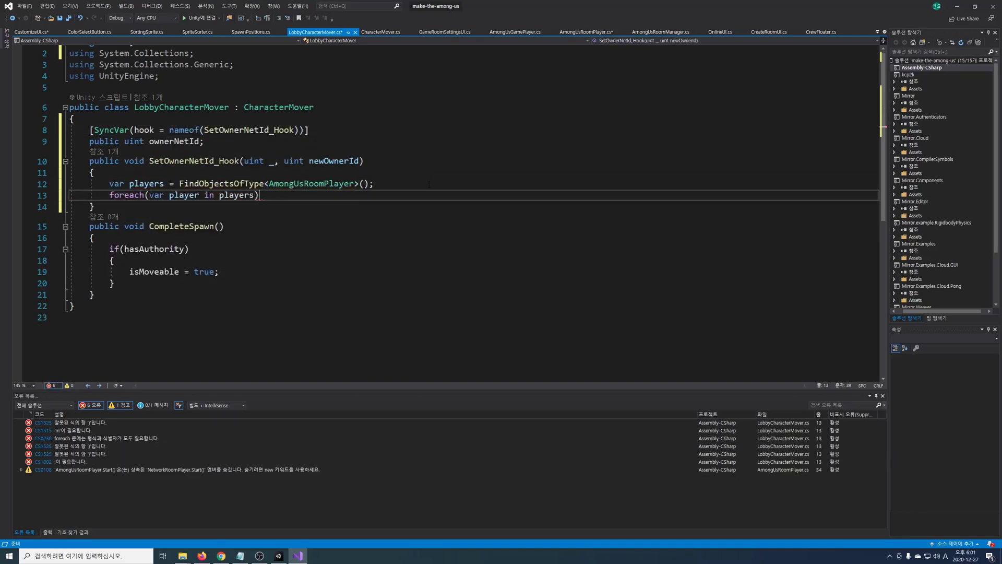
{"action": "type", "text": "s)"}
{"action": "key", "text": "Return"}
{"action": "key", "text": "braceleft"}
{"action": "key", "text": "Return"}
{"action": "type", "text": "if(newOwnerId == player.netId)"}
{"action": "key", "text": "Return"}
{"action": "key", "text": "braceleft"}
{"action": "key", "text": "Return"}
{"action": "type", "text": "player.lobbyPlayerCharacter = this;"}
{"action": "key", "text": "Return"}
{"action": "type", "text": "break;"}
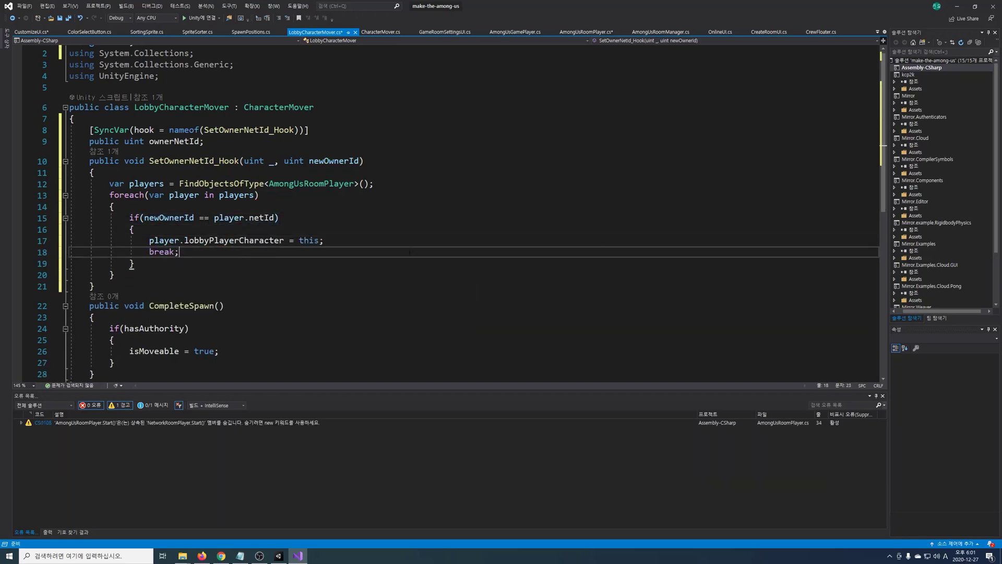
{"action": "key", "text": "ctrl+s"}
{"action": "left_click", "coordinate": [574, 33]}
After NetworkServer.Spawn, add 'playerCharacter.ownerNetId = netId;' and save AmongUsRoomPlayer.cs.
{"action": "left_click", "coordinate": [584, 223]}
{"action": "key", "text": "Return"}
{"action": "type", "text": "playerCharacter.own"}
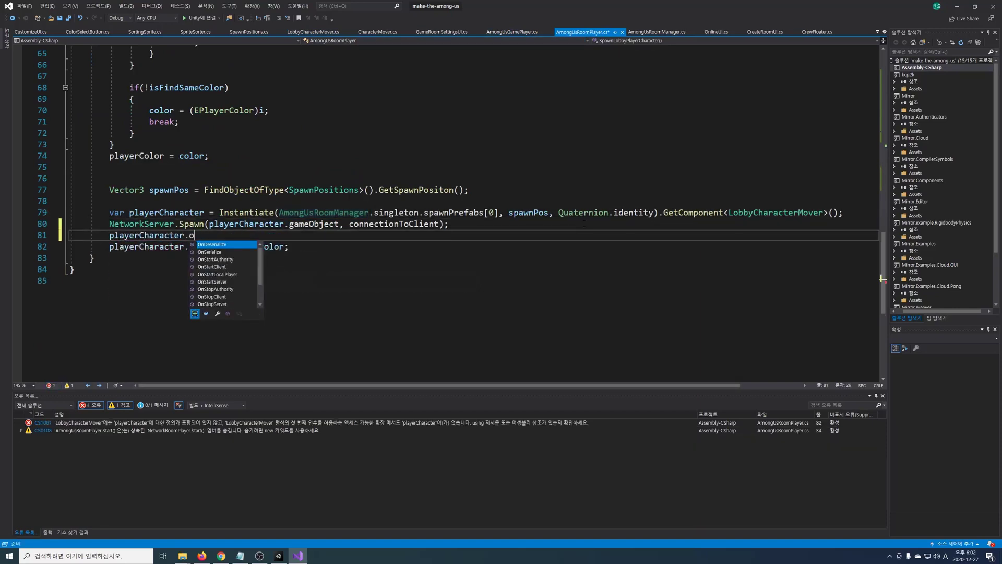
{"action": "key", "text": "Tab"}
{"action": "type", "text": "= netId;"}
{"action": "key", "text": "ctrl+s"}
In CmdSetPlayerColor, add 'lobbyPlayerCharacter.playerColor = color;' after the playerColor assignment.
{"action": "scroll", "coordinate": [394, 264], "scroll_direction": "up", "scroll_amount": 3}
{"action": "scroll", "coordinate": [393, 264], "scroll_direction": "up", "scroll_amount": 7}
{"action": "left_click", "coordinate": [395, 181]}
{"action": "key", "text": "Return"}
{"action": "type", "text": "lob"}
{"action": "key", "text": "Tab"}
{"action": "type", "text": "."}
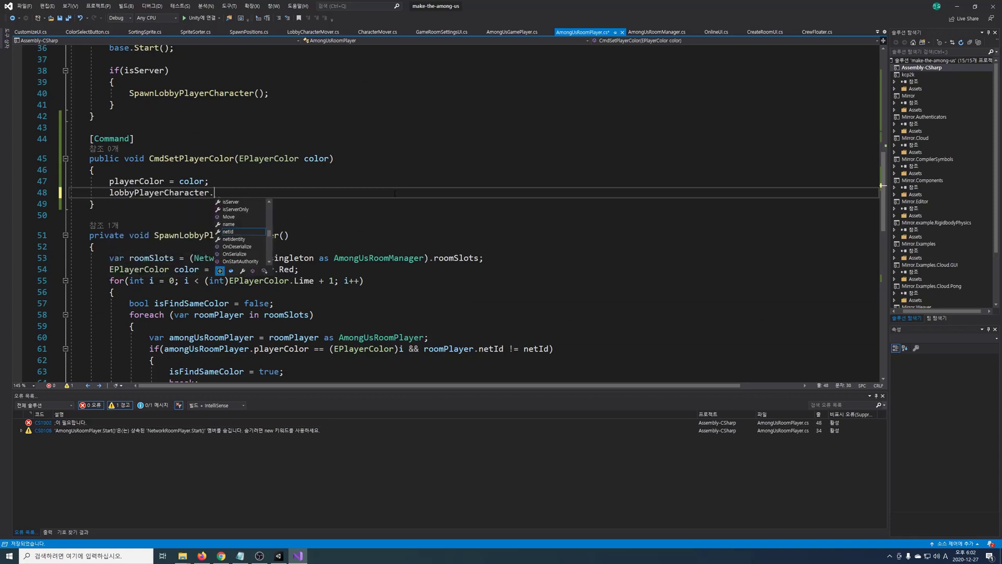
{"action": "type", "text": "p"}
{"action": "key", "text": "Tab"}
{"action": "type", "text": "= color;"}
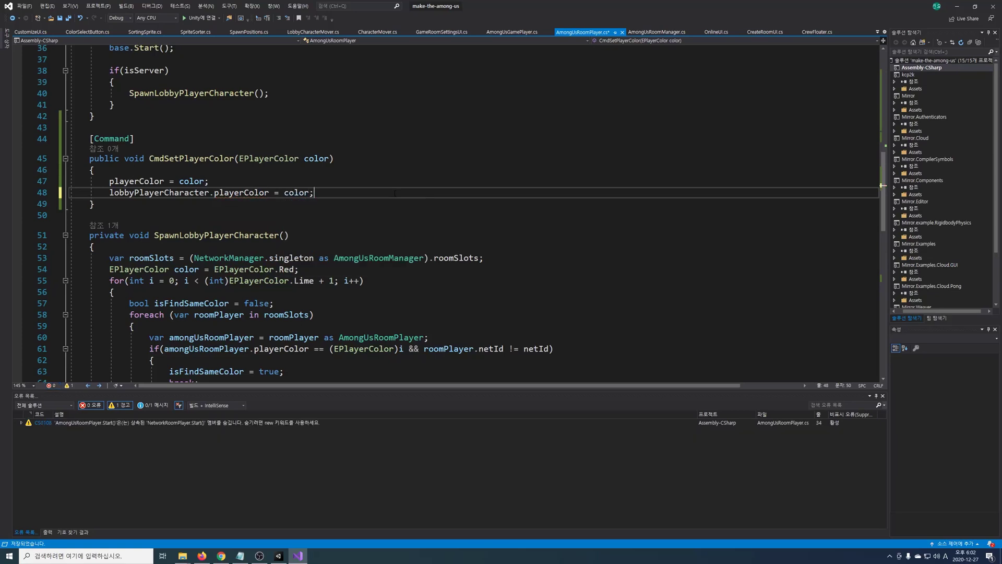
In CustomizeUI.OnClickColorButton, call AmongUsRoomPlayer.MyRoomPlayer.CmdSetPlayerColor((EPlayerColor)index).
{"action": "key", "text": "Down"}
{"action": "left_click", "coordinate": [16, 35]}
{"action": "left_click", "coordinate": [473, 189]}
{"action": "type", "text": "AmongUsRoomPlayer.MyRoomPlayer.Cm"}
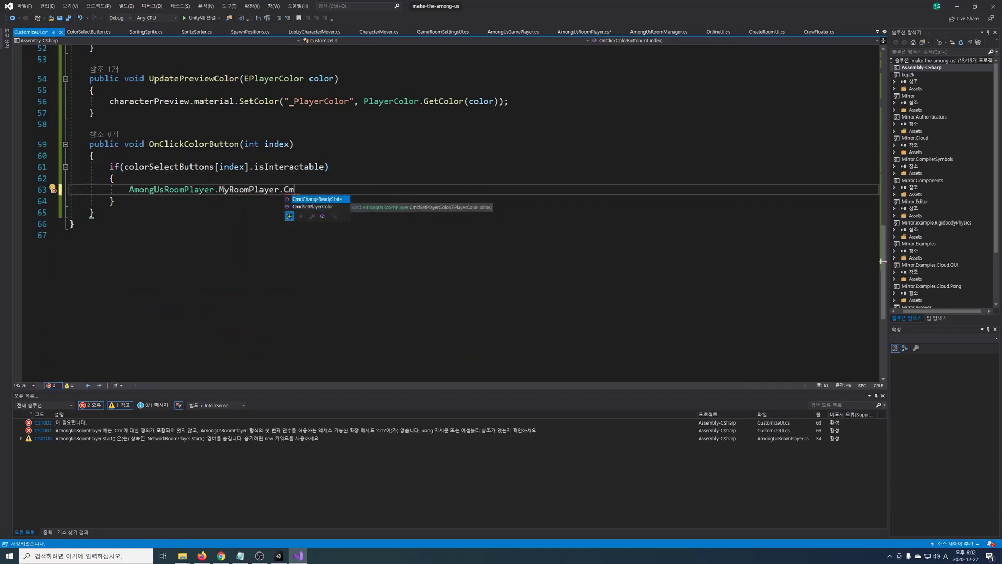
{"action": "key", "text": "Down"}
{"action": "type", "text": "((E"}
{"action": "key", "text": "Tab"}
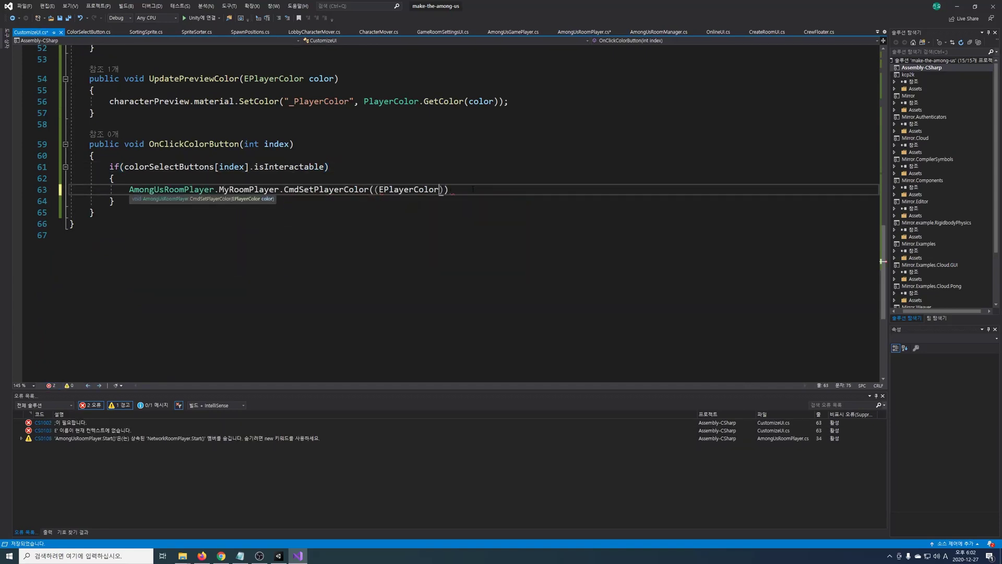
{"action": "type", "text": ")index);"}
Add an UpdatePreviewColor((EPlayerColor)index) call below it and save CustomizeUI.cs.
{"action": "key", "text": "Return"}
{"action": "type", "text": "UpdatePre"}
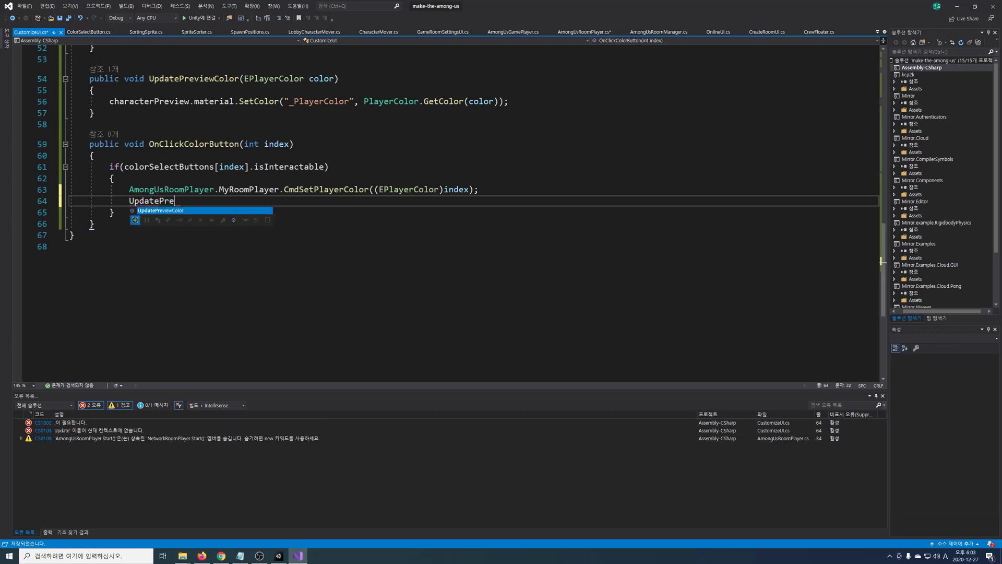
{"action": "type", "text": "viewColor((E"}
{"action": "key", "text": "Tab"}
{"action": "type", "text": ")index);"}
{"action": "key", "text": "ctrl+s"}
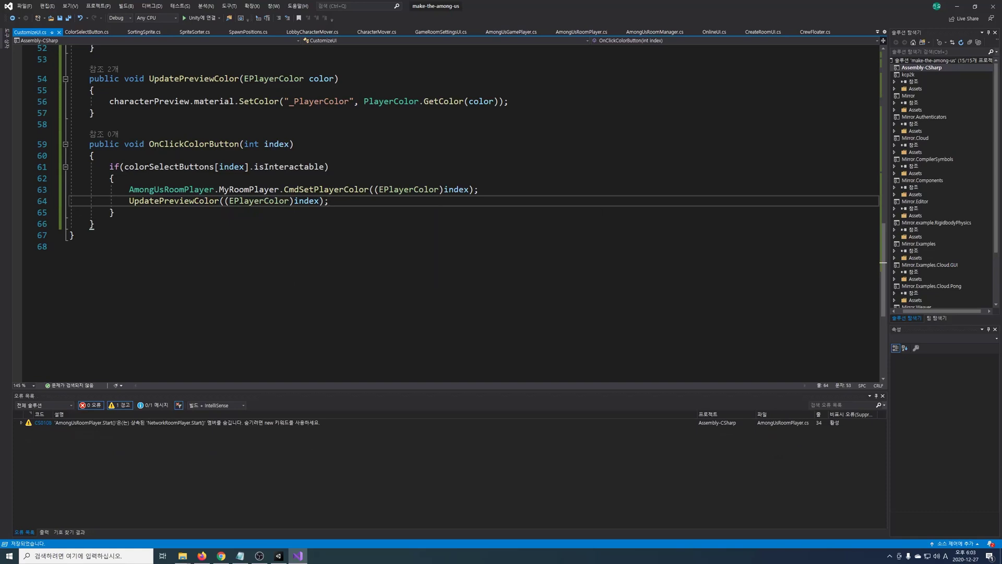
In Unity, create a new C# script named LobbyUIManager in the Scripts folder.
{"action": "key", "text": "alt+Tab"}
{"action": "left_click", "coordinate": [476, 212]}
{"action": "left_click", "coordinate": [279, 557]}
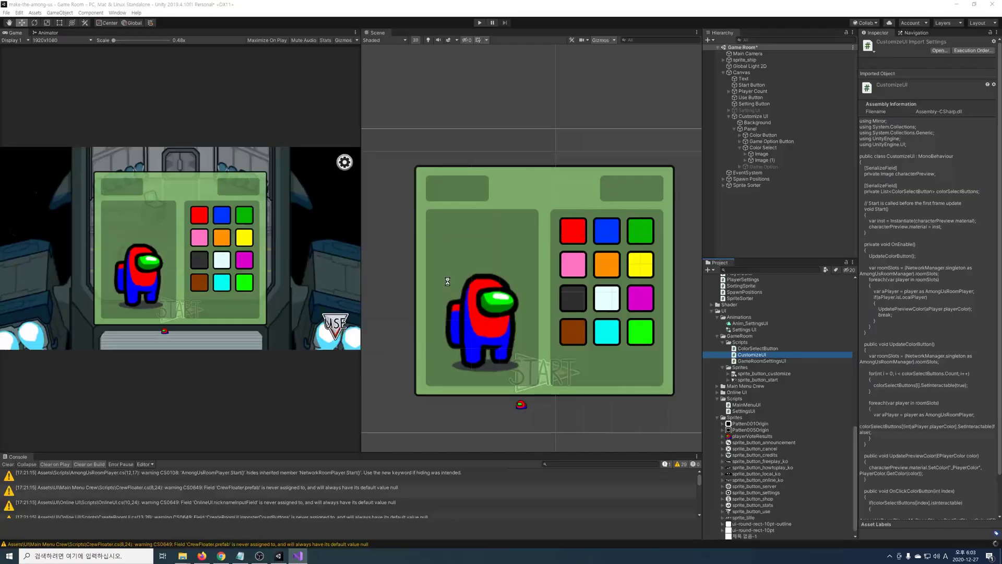
{"action": "right_click", "coordinate": [710, 355]}
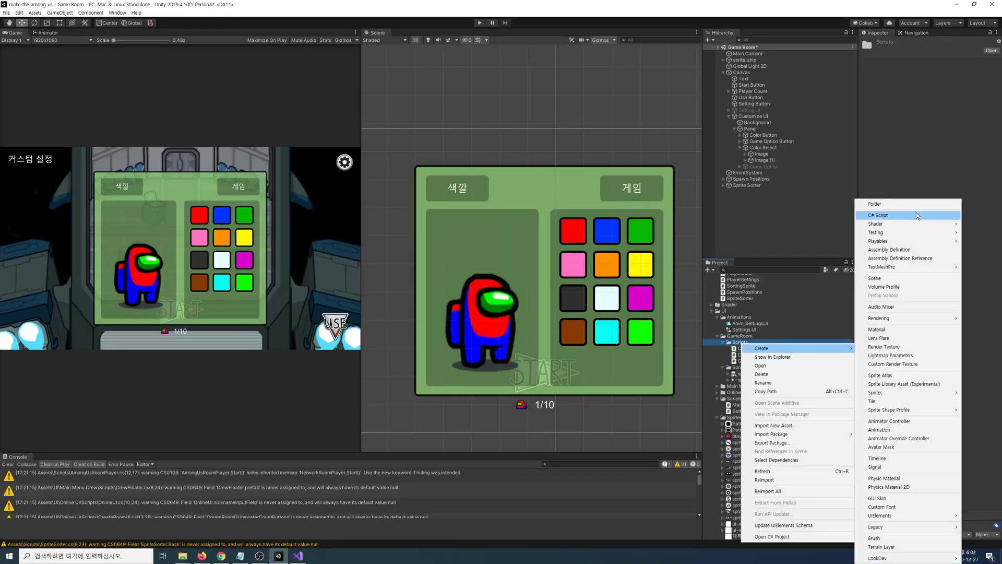
{"action": "left_click", "coordinate": [915, 211]}
{"action": "type", "text": "LobbyUIManager"}
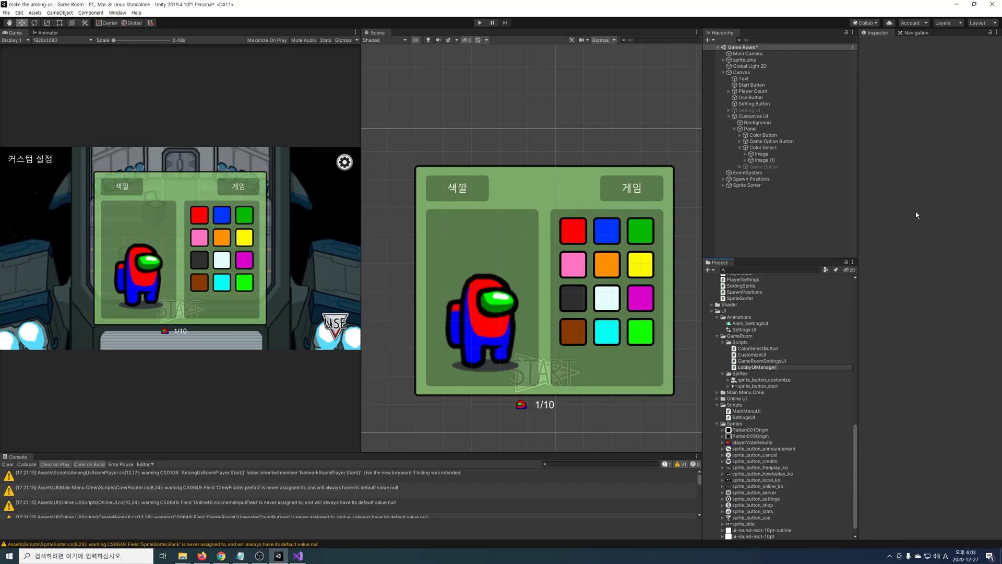
{"action": "key", "text": "Return"}
Give LobbyUIManager a static Instance set in Awake, plus a serialized customizeUI with public CustomizeUI property.
{"action": "double_click", "coordinate": [781, 366]}
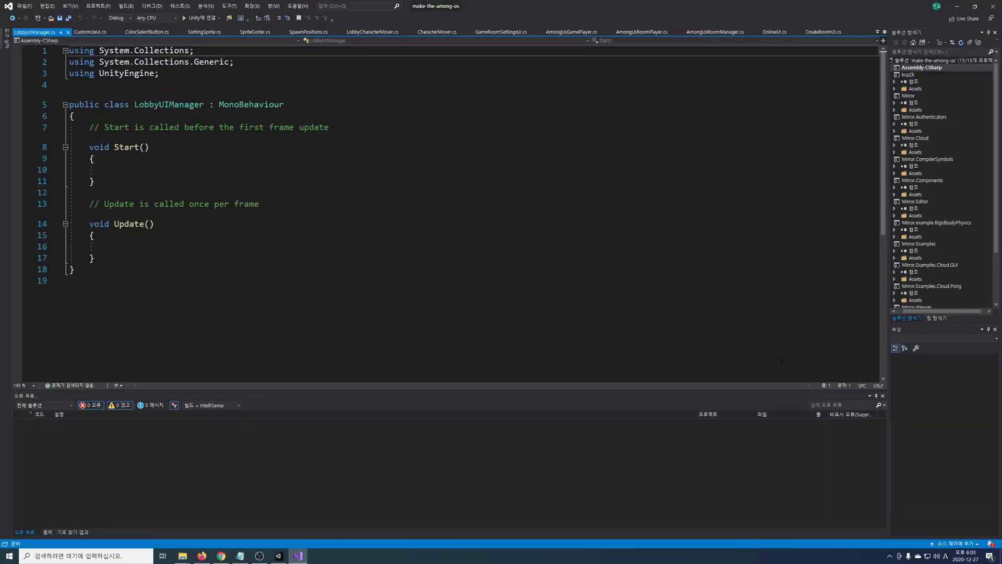
{"action": "left_click", "coordinate": [358, 116]}
{"action": "key", "text": "Return"}
{"action": "type", "text": "public static LobbyUIManager Instance;"}
{"action": "key", "text": "Return"}
{"action": "key", "text": "Return"}
{"action": "type", "text": "private void Awake() { Instance = this;"}
{"action": "left_click", "coordinate": [358, 118]}
{"action": "key", "text": "Return"}
{"action": "key", "text": "Return"}
{"action": "type", "text": "[SerializeField]"}
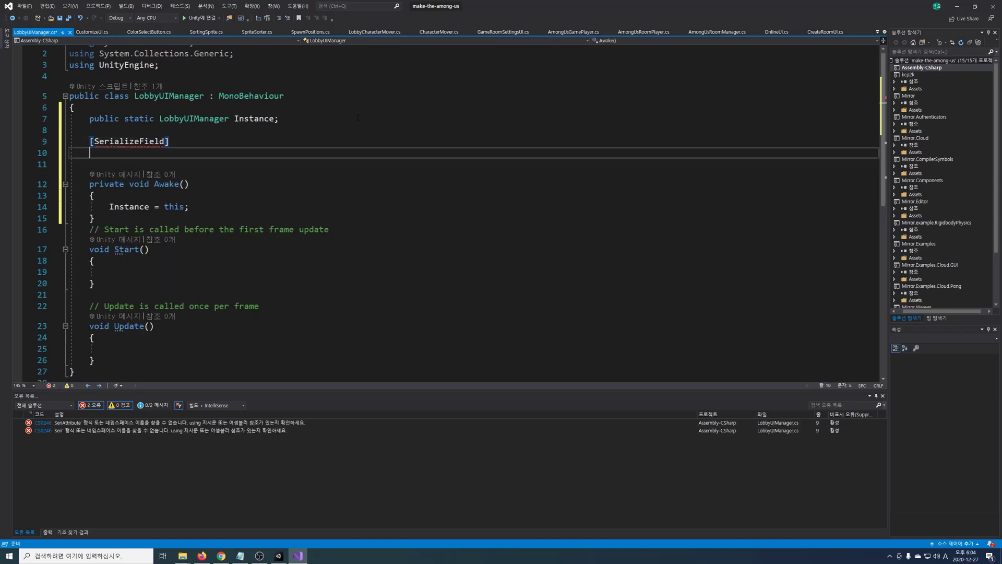
{"action": "type", "text": "     private CustomizeUI customizeUI;     public CustomizeUI CustomizeUI { get { return cu"}
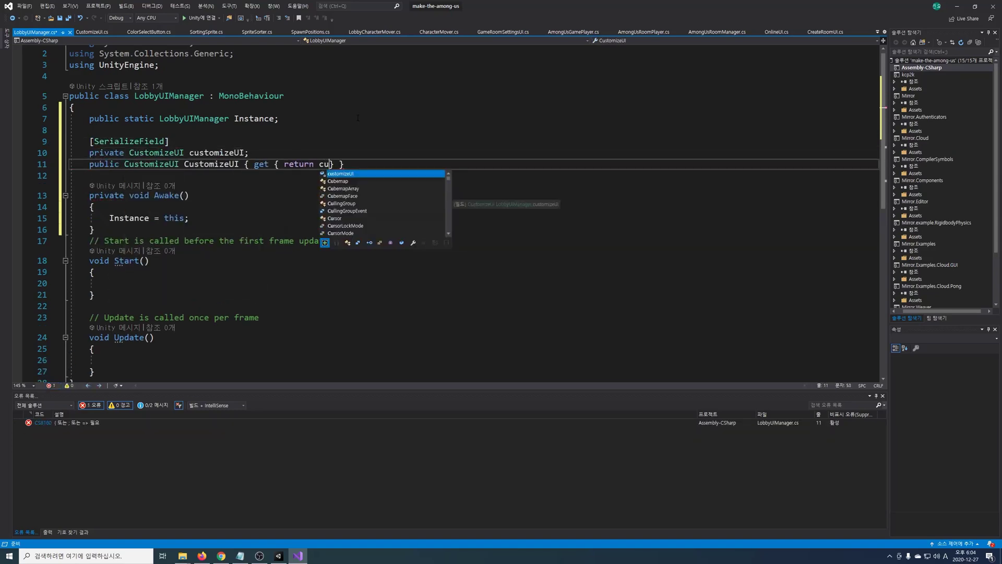
{"action": "type", "text": "stomizeUI; } }"}
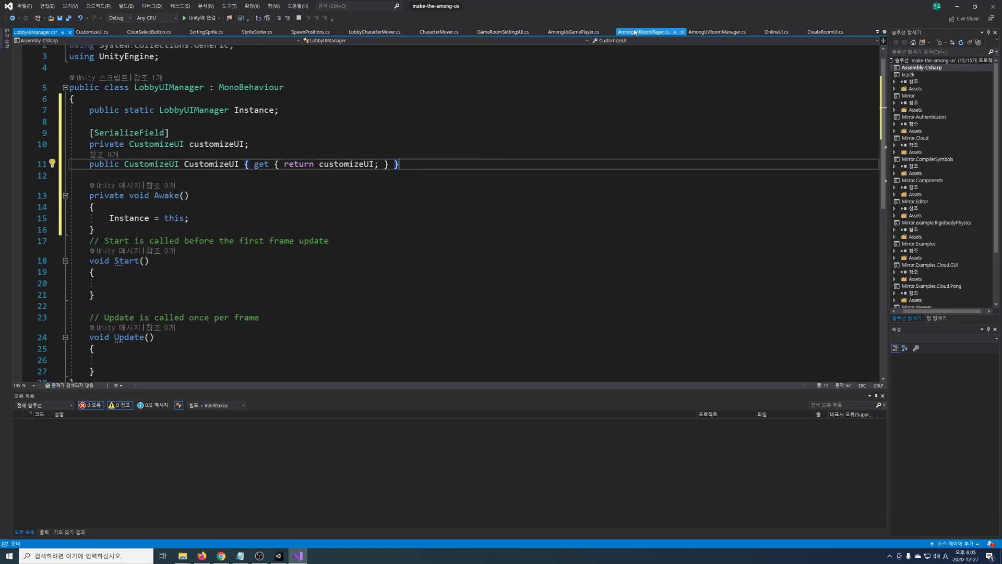
In AmongUsRoomPlayer, add SetPlayerColor_Hook(oldColor, newColor) and set it as the playerColor SyncVar hook.
{"action": "left_click", "coordinate": [635, 33]}
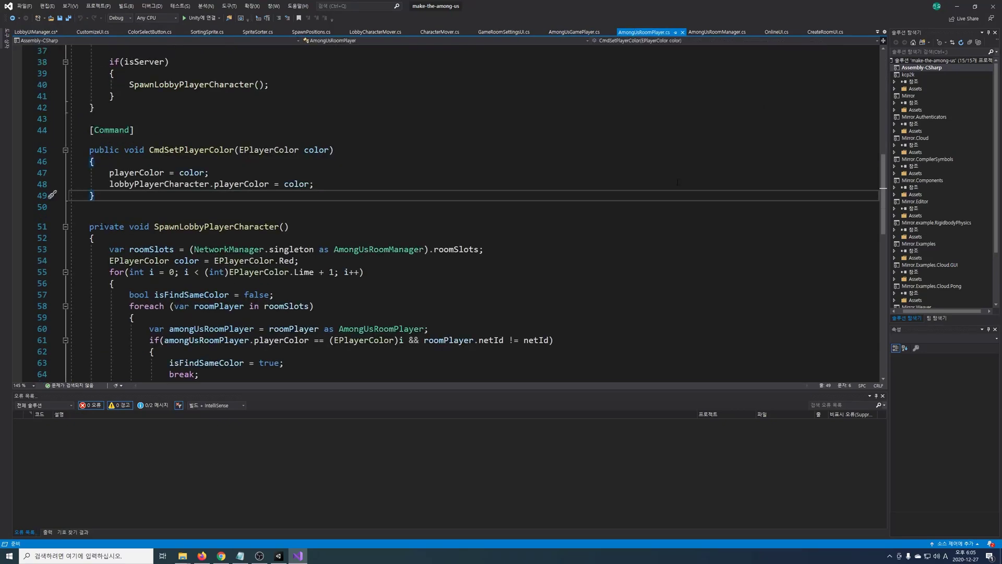
{"action": "scroll", "coordinate": [415, 170], "scroll_direction": "up", "scroll_amount": 3}
{"action": "scroll", "coordinate": [414, 170], "scroll_direction": "up", "scroll_amount": 4}
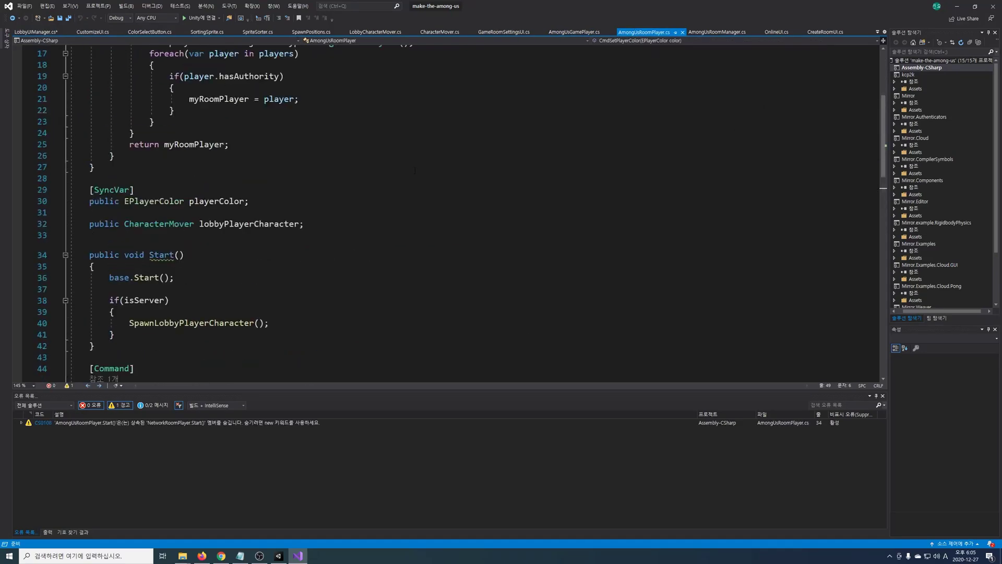
{"action": "type", "text": "public void SetPlayerColor_Hook(EPlayerColor oldColor, EPlayerColor newColor) {"}
{"action": "key", "text": "Up"}
{"action": "key", "text": "Up"}
{"action": "key", "text": "Up"}
{"action": "key", "text": "End"}
{"action": "key", "text": "Left"}
{"action": "type", "text": "(hook = nameof(SetPlayerColor_Hook))"}
Make the hook call LobbyUIManager.Instance.CustomizeUI.UpdateColorButton() and save AmongUsRoomPlayer.cs.
{"action": "key", "text": "Down"}
{"action": "key", "text": "Down"}
{"action": "key", "text": "Down"}
{"action": "type", "text": "Lo"}
{"action": "type", "text": "IManager.In"}
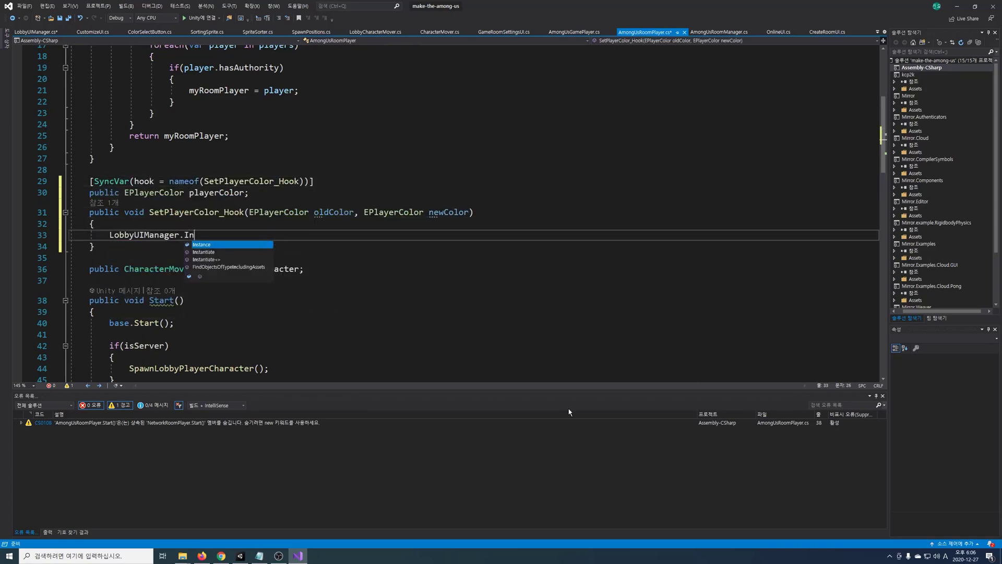
{"action": "type", "text": "stance.CustomizeUI.Updat"}
{"action": "key", "text": "Tab"}
{"action": "type", "text": "();"}
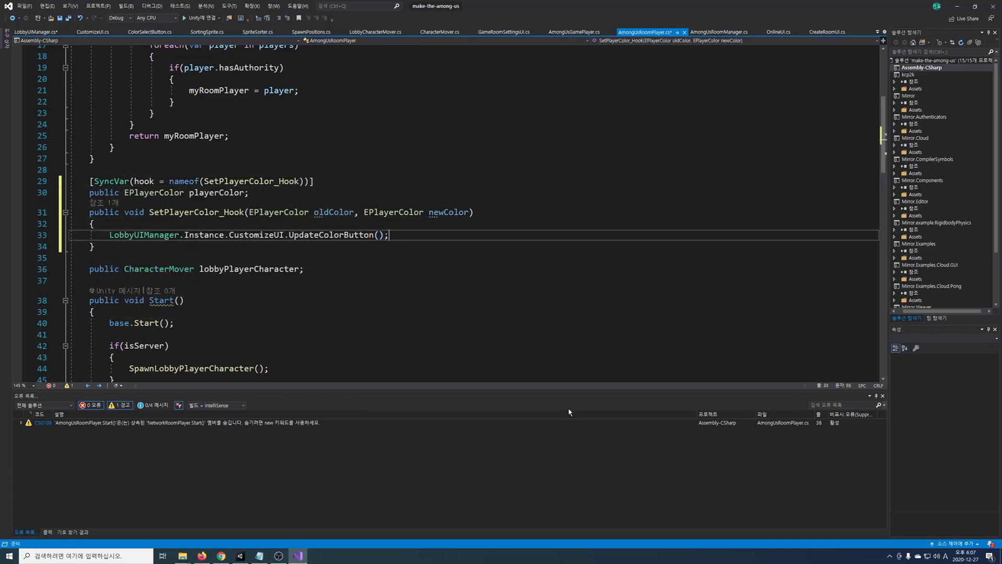
{"action": "key", "text": "alt+Tab"}
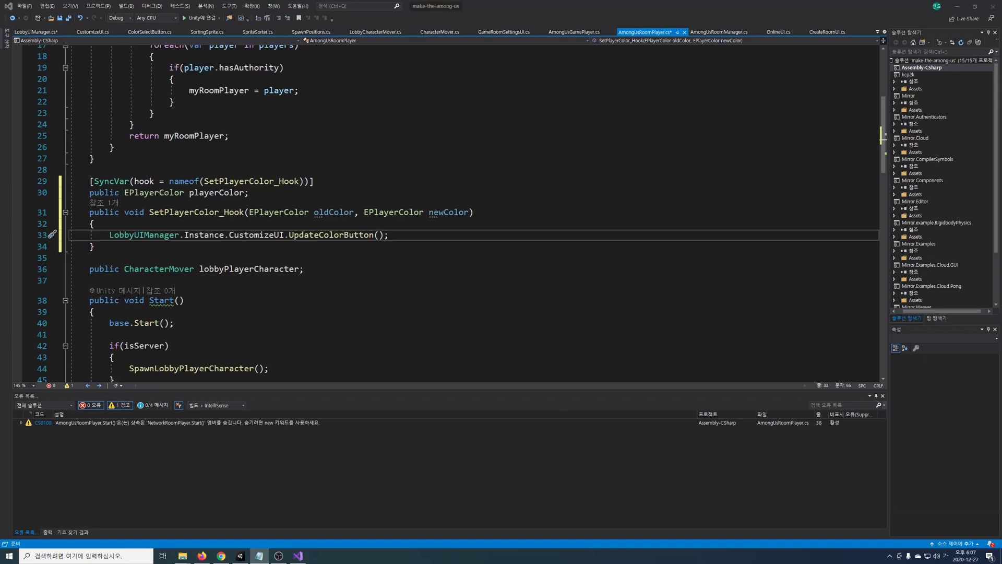
{"action": "left_click", "coordinate": [551, 197]}
{"action": "key", "text": "ctrl+s"}
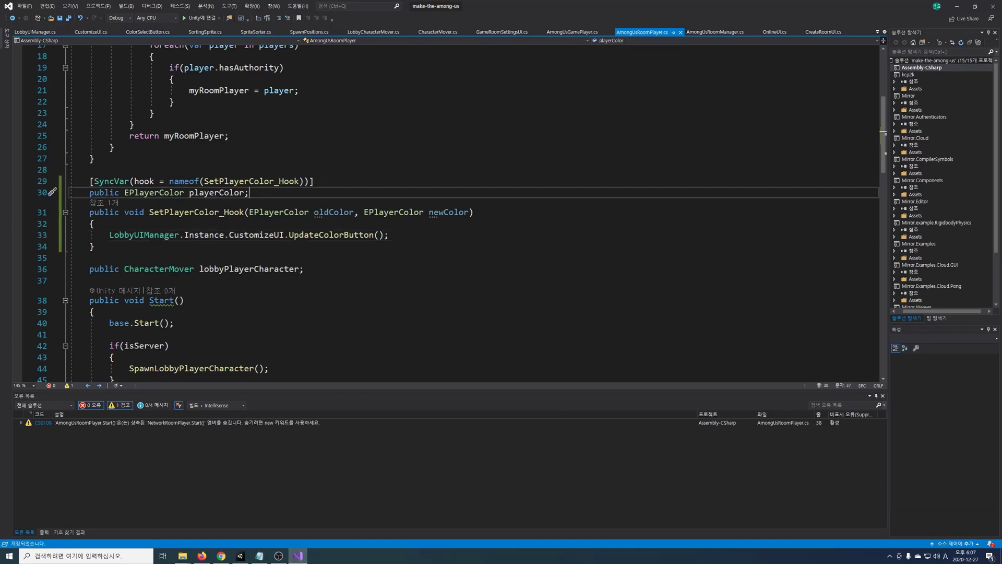
Attach the CustomizeUI script to Customize UI and assign it to the Lobby UI Manager on Canvas.
{"action": "left_click", "coordinate": [240, 556]}
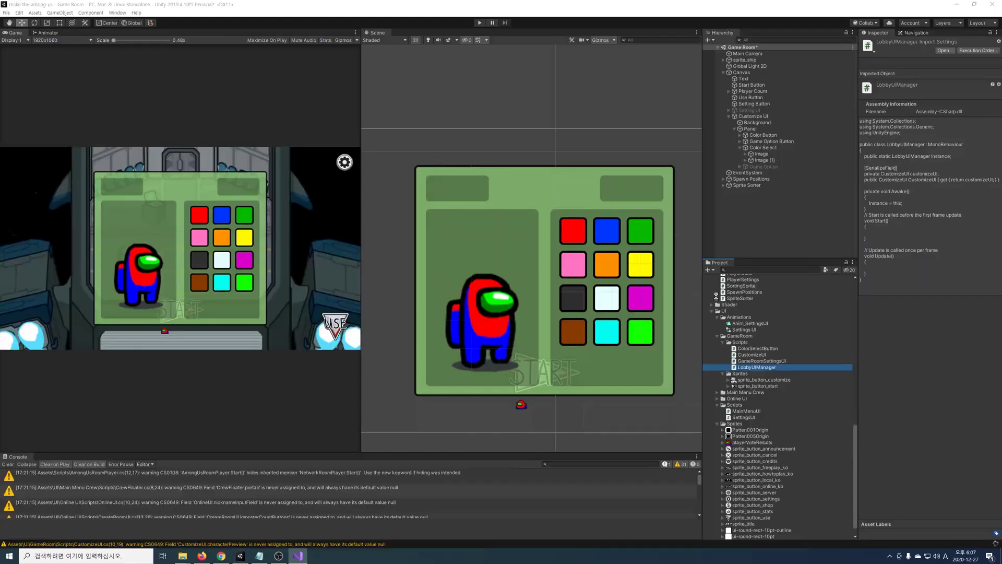
{"action": "left_click", "coordinate": [741, 72]}
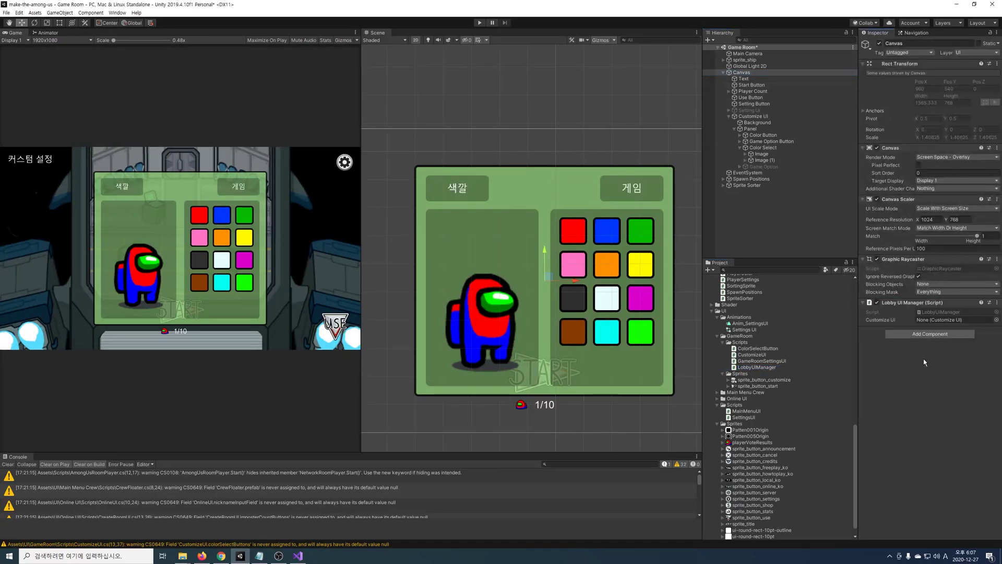
{"action": "left_click", "coordinate": [764, 117]}
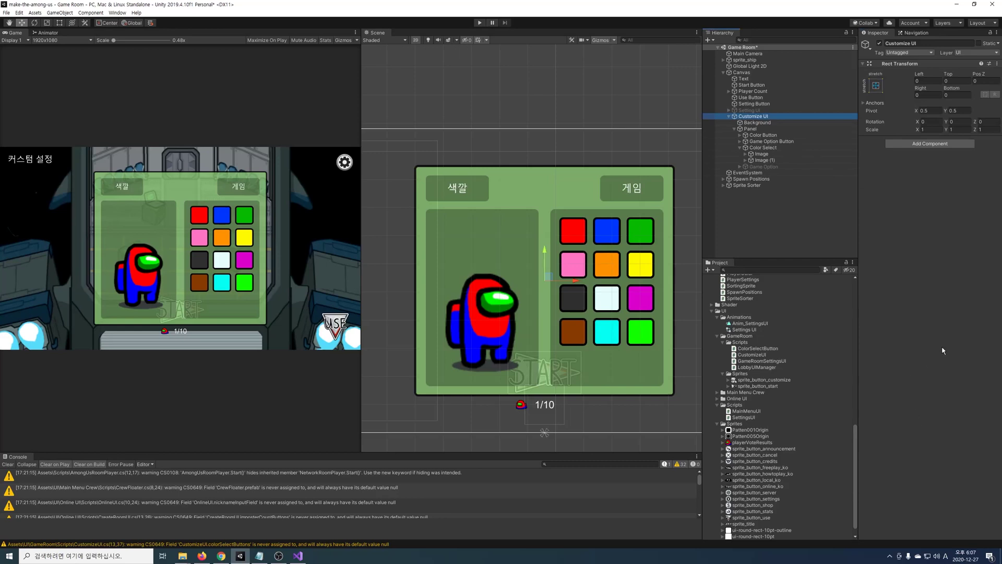
{"action": "left_click_drag", "start_coordinate": [754, 355], "coordinate": [919, 312]}
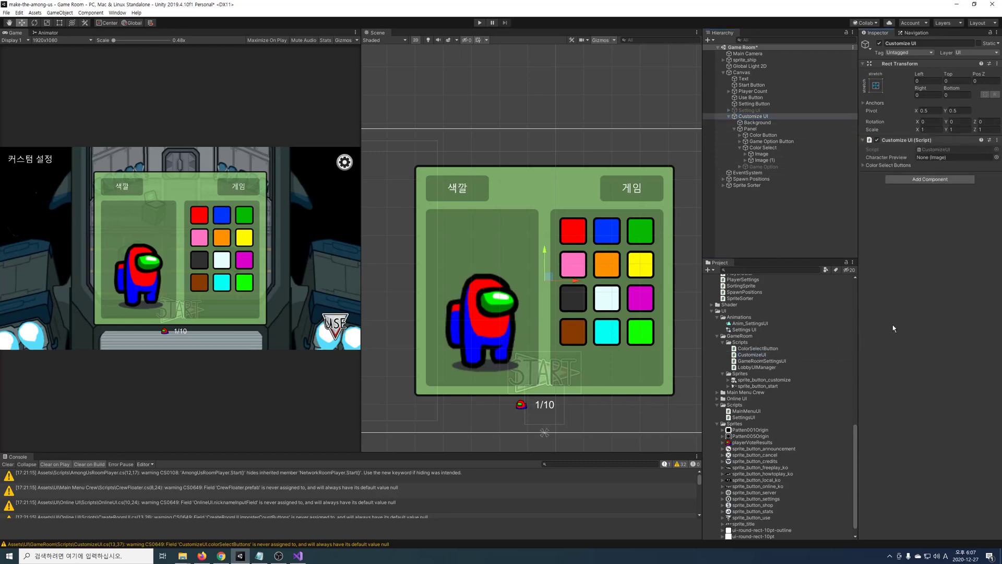
{"action": "left_click", "coordinate": [741, 72]}
{"action": "left_click_drag", "start_coordinate": [753, 115], "coordinate": [913, 217]}
{"action": "left_click_drag", "start_coordinate": [946, 312], "coordinate": [943, 323]}
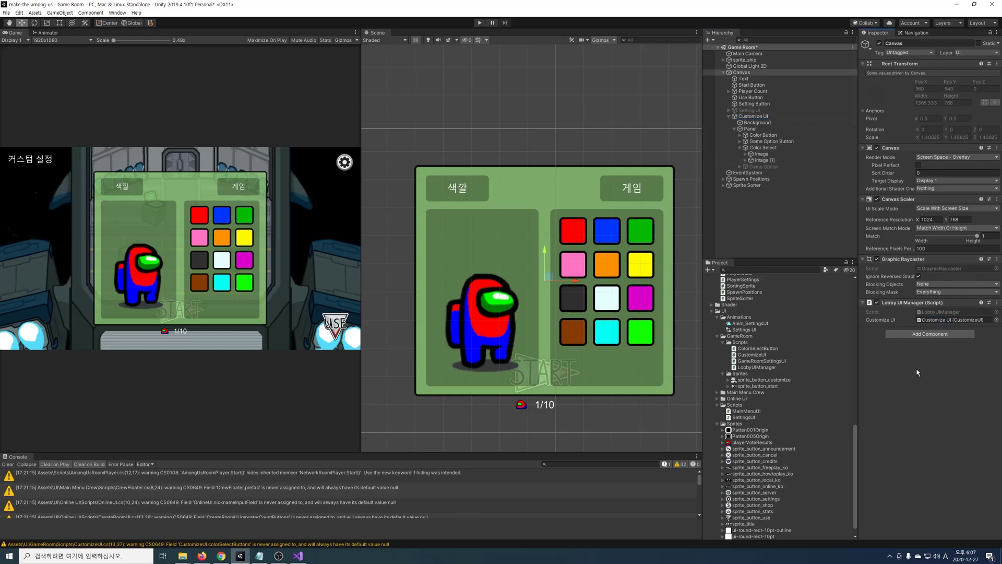
Assign Character Preview and all twelve colour buttons to CustomizeUI's preview and Color Select Buttons fields.
{"action": "left_click", "coordinate": [753, 116]}
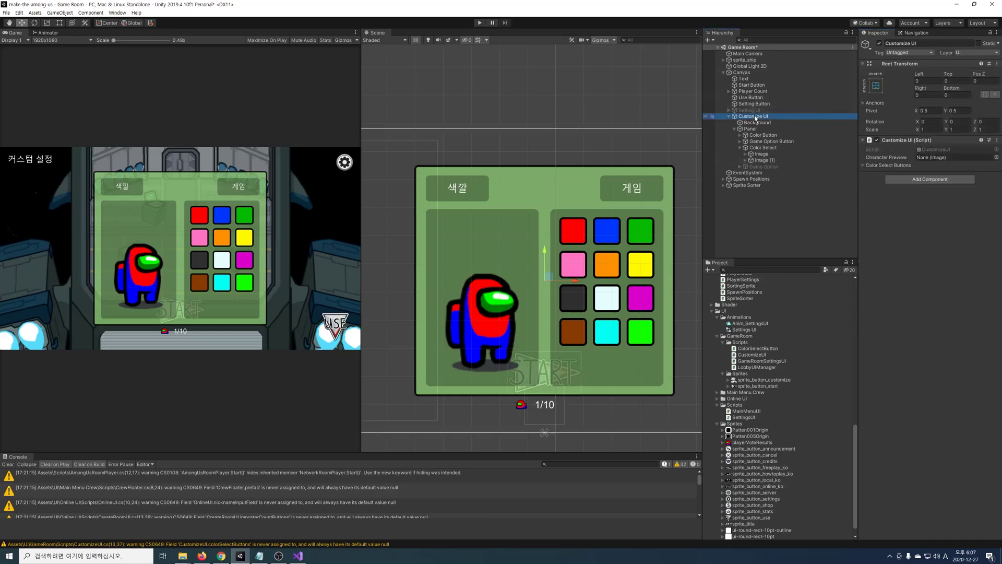
{"action": "left_click", "coordinate": [746, 154]}
{"action": "left_click_drag", "start_coordinate": [781, 160], "coordinate": [955, 157]}
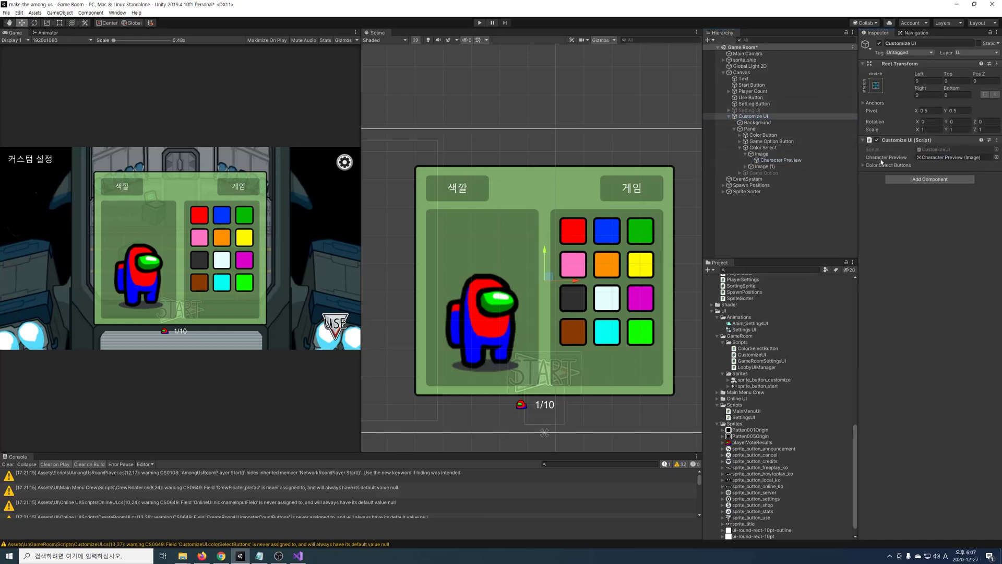
{"action": "left_click", "coordinate": [863, 165]}
{"action": "left_click", "coordinate": [990, 33]}
{"action": "left_click", "coordinate": [745, 166]}
{"action": "left_click", "coordinate": [767, 172]}
{"action": "left_click", "coordinate": [773, 241], "text": "shift"}
{"action": "left_click_drag", "start_coordinate": [772, 242], "coordinate": [888, 165]}
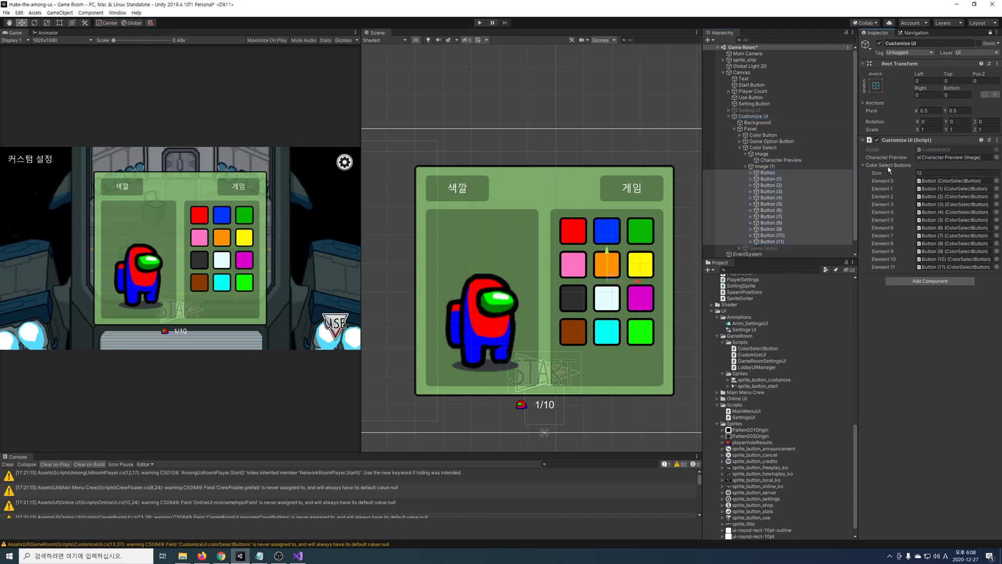
Give the twelve buttons an On Click calling CustomizeUI.OnClickColorButton, setting each button's index.
{"action": "left_click", "coordinate": [990, 32]}
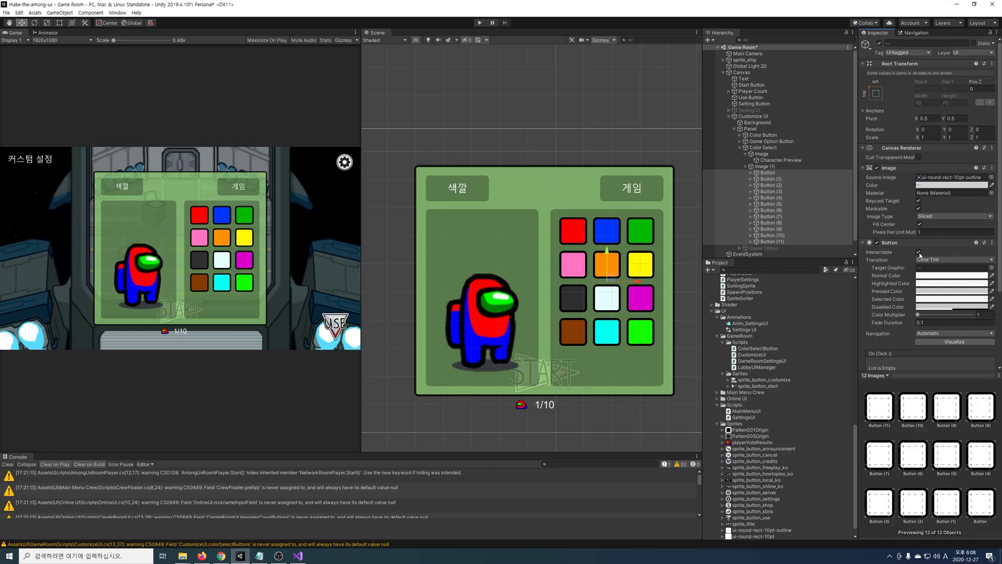
{"action": "scroll", "coordinate": [920, 254], "scroll_direction": "down", "scroll_amount": 3}
{"action": "left_click", "coordinate": [709, 172]}
{"action": "left_click", "coordinate": [726, 241], "text": "shift"}
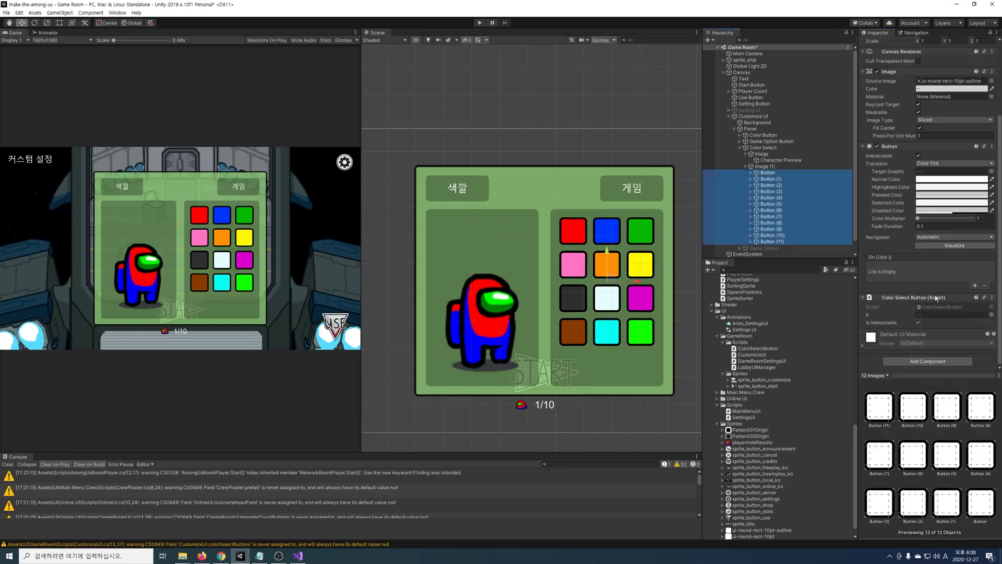
{"action": "left_click", "coordinate": [975, 285]}
{"action": "left_click_drag", "start_coordinate": [753, 116], "coordinate": [886, 275]}
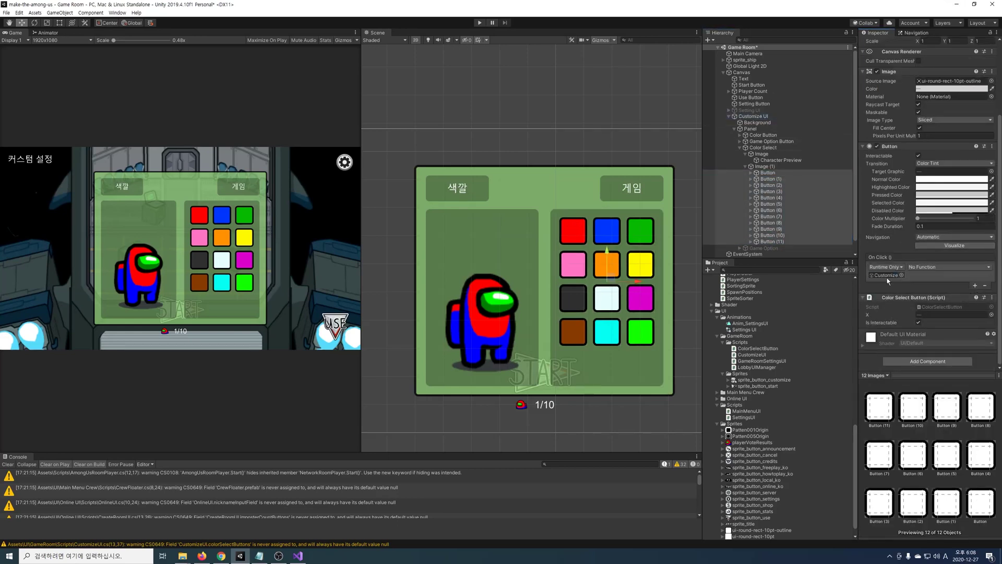
{"action": "left_click", "coordinate": [934, 268]}
{"action": "left_click", "coordinate": [861, 372]}
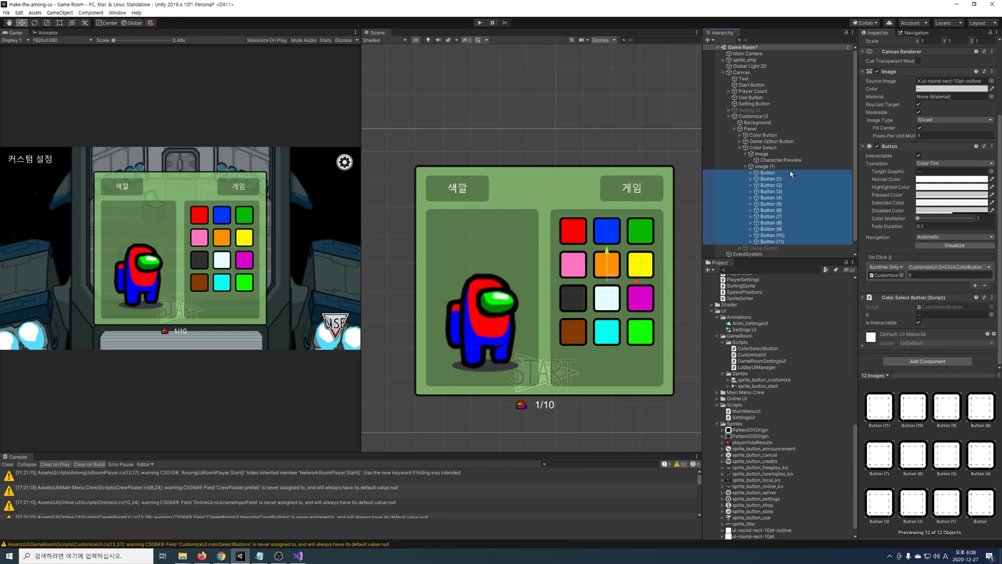
{"action": "left_click", "coordinate": [772, 191]}
{"action": "key", "text": "Down"}
{"action": "key", "text": "Down"}
{"action": "key", "text": "Down"}
{"action": "key", "text": "Down"}
{"action": "key", "text": "Down"}
{"action": "key", "text": "Down"}
{"action": "key", "text": "Down"}
{"action": "key", "text": "Down"}
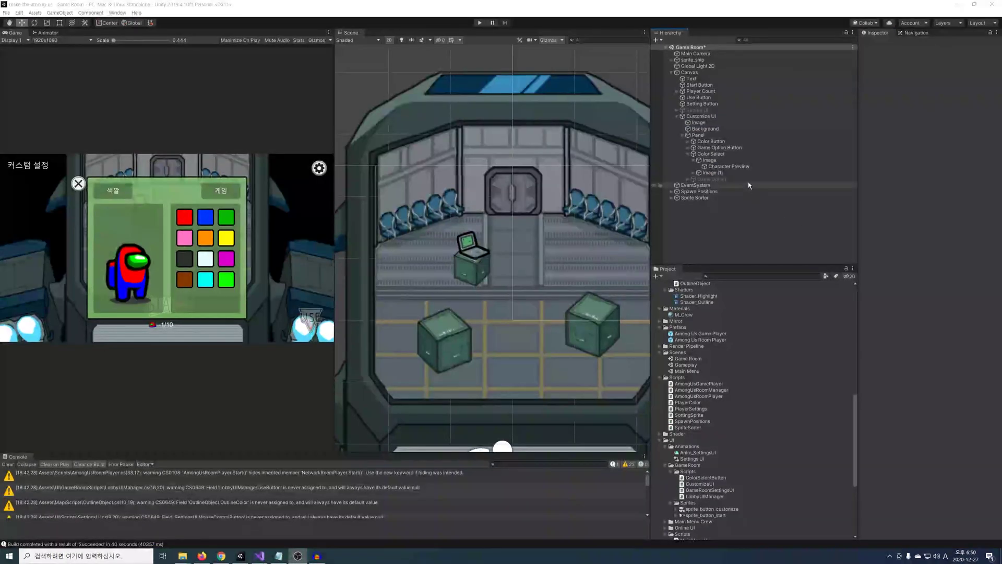
Apply the M_Crew material to the Character Preview image and recheck Customize UI's references.
{"action": "left_click", "coordinate": [759, 166]}
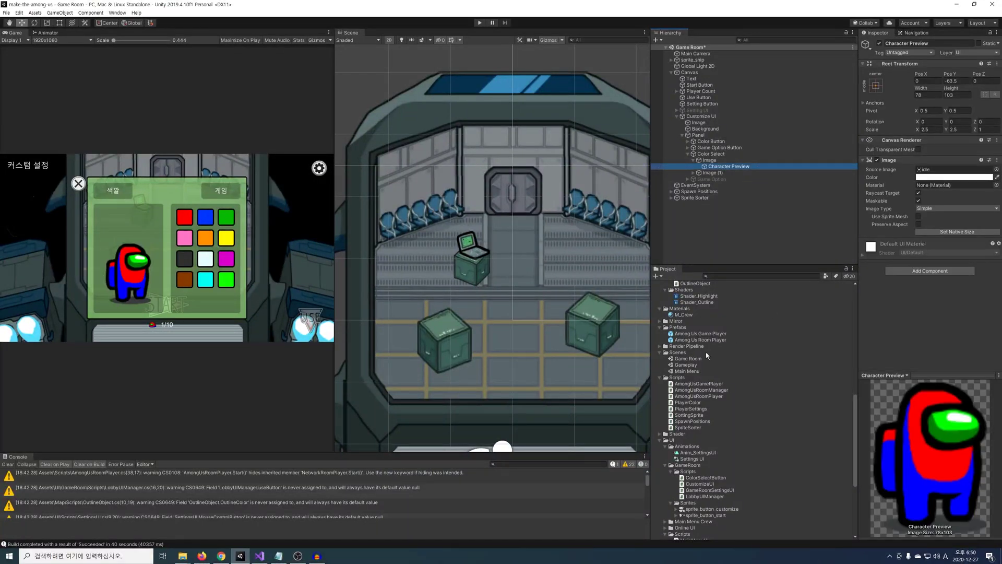
{"action": "mouse_move", "coordinate": [677, 316]}
{"action": "left_mouse_down"}
{"action": "mouse_move", "coordinate": [969, 185]}
{"action": "mouse_move", "coordinate": [943, 189]}
{"action": "left_mouse_up"}
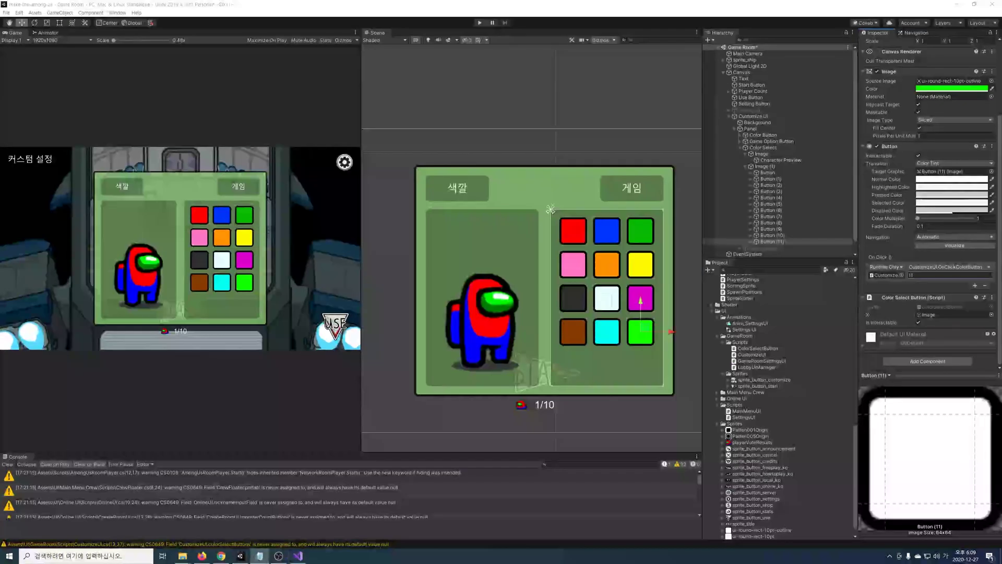
{"action": "left_click", "coordinate": [759, 116]}
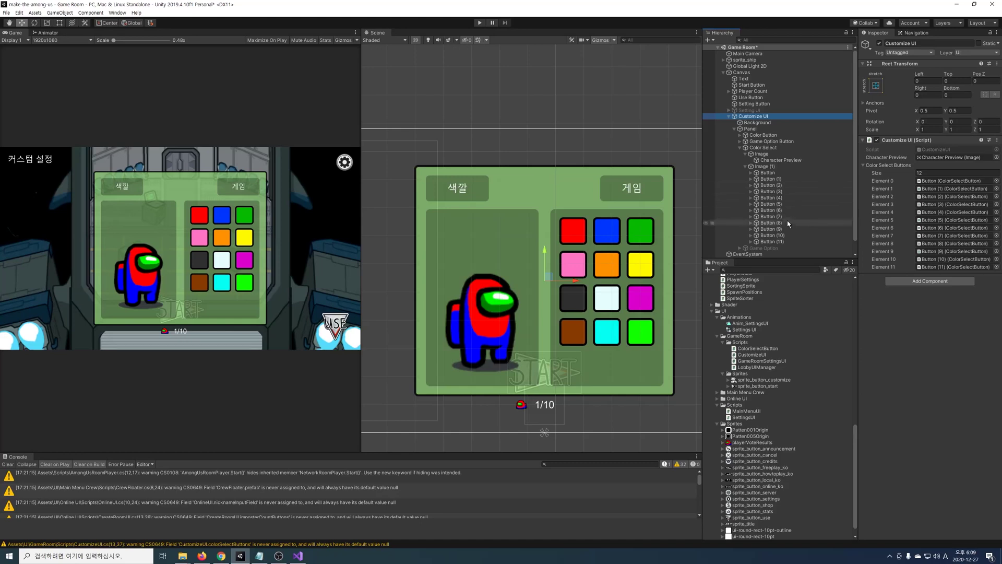
{"action": "left_click", "coordinate": [949, 150]}
Add CustomizeUI.Open() setting lobbyPlayerCharacter.isMoveable to false and activating the panel.
{"action": "double_click", "coordinate": [949, 151]}
{"action": "type", "text": "public void Open()"}
{"action": "key", "text": "Return"}
{"action": "type", "text": "{AmongUsRoomPlayer.MyRoomPlayer.lobbyPlayerCharacter.isMoveable = false;"}
{"action": "key", "text": "Return"}
{"action": "type", "text": "gameObject.SetActivetru"}
{"action": "key", "text": "BackSpace"}
{"action": "key", "text": "BackSpace"}
{"action": "key", "text": "BackSpace"}
{"action": "type", "text": "(true);"}
Add Close() setting lobbyPlayerCharacter.isMoveable to true and calling gameObject.SetActive(false).
{"action": "key", "text": "Down"}
{"action": "key", "text": "Return"}
{"action": "key", "text": "Return"}
{"action": "type", "text": "public void Close()"}
{"action": "key", "text": "Return"}
{"action": "type", "text": "{"}
{"action": "key", "text": "Return"}
{"action": "type", "text": "AmongUsRoomPlayer.My"}
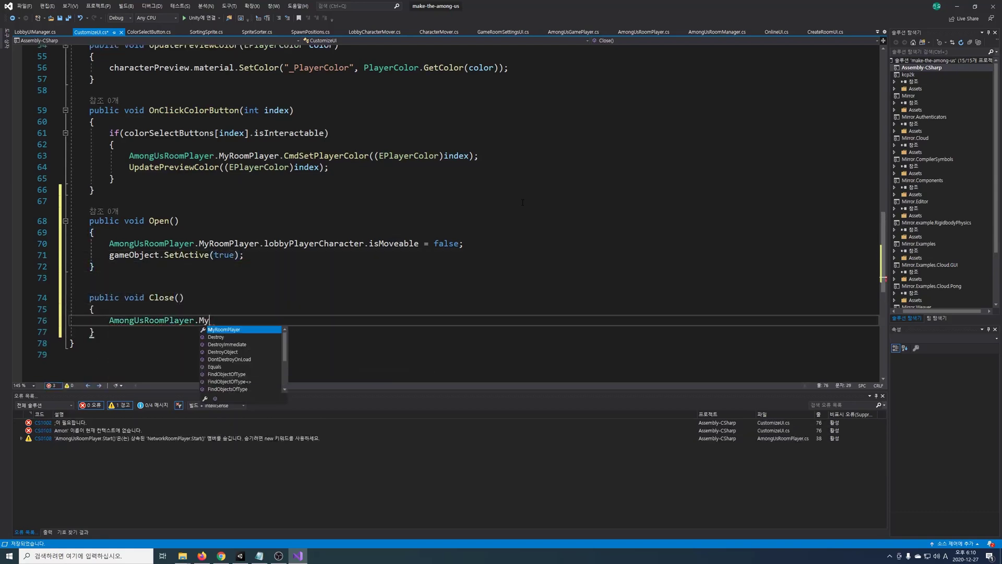
{"action": "type", "text": "RoomPlayer.lobbyPlayerCharacter.isMoveable = true;"}
{"action": "key", "text": "Return"}
{"action": "type", "text": "gameObject.SetActive(false);"}
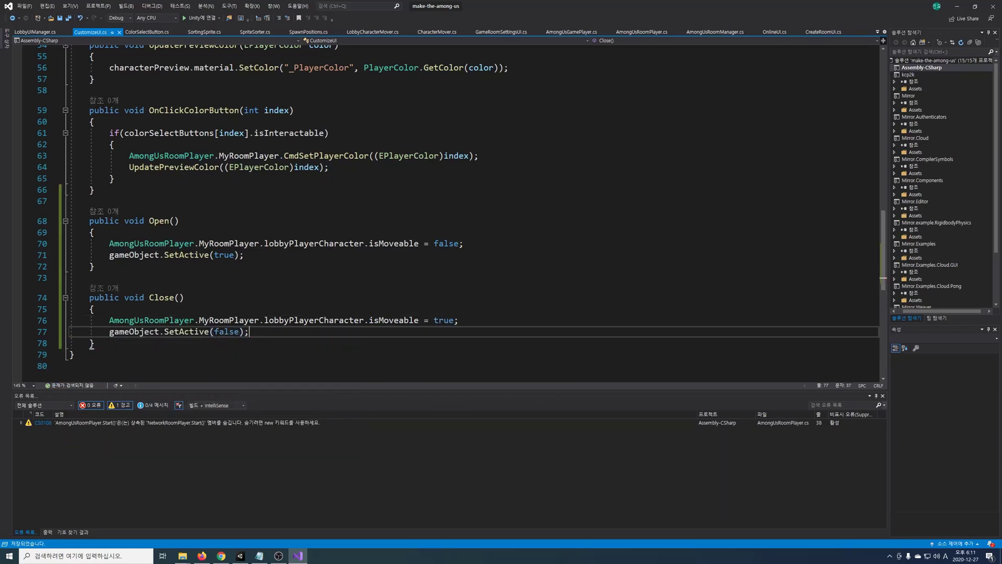
{"action": "left_click", "coordinate": [94, 266]}
Add an Image under Customize UI using sprite_button_cancel at native size, placed top-left.
{"action": "left_click", "coordinate": [240, 555]}
{"action": "right_click", "coordinate": [752, 116]}
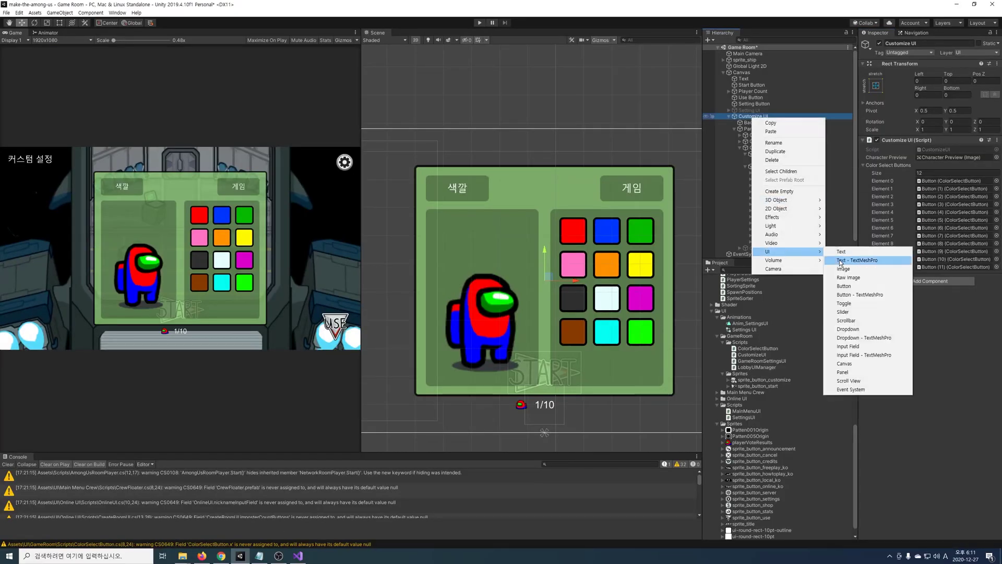
{"action": "left_click", "coordinate": [861, 273]}
{"action": "scroll", "coordinate": [789, 443], "scroll_direction": "down", "scroll_amount": 1}
{"action": "left_click_drag", "start_coordinate": [769, 442], "coordinate": [953, 169]}
{"action": "left_click", "coordinate": [957, 231]}
{"action": "left_click_drag", "start_coordinate": [544, 280], "coordinate": [408, 176]}
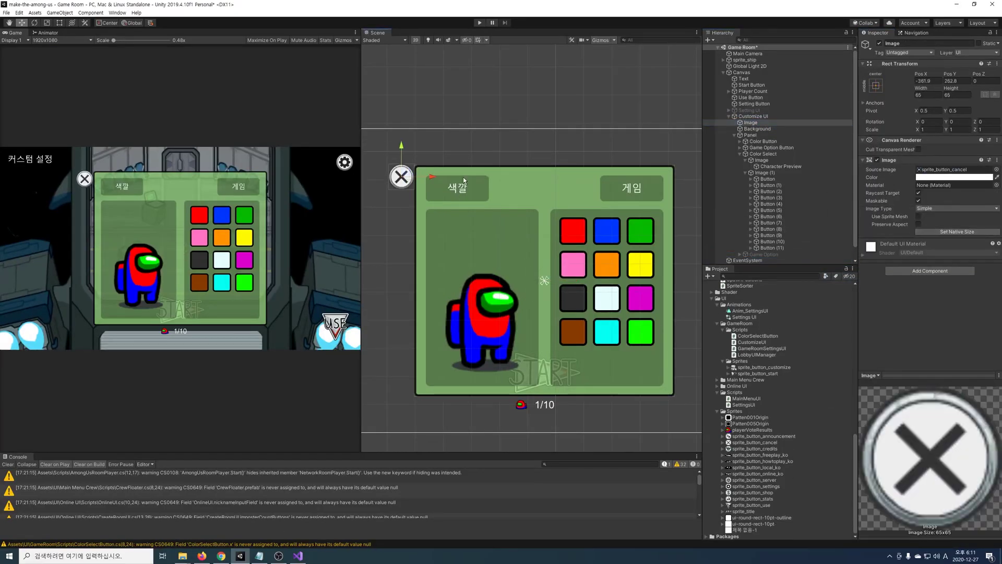
Give Background a Button with no transition calling CustomizeUI.Close, then deactivate Customize UI.
{"action": "left_click", "coordinate": [802, 129]}
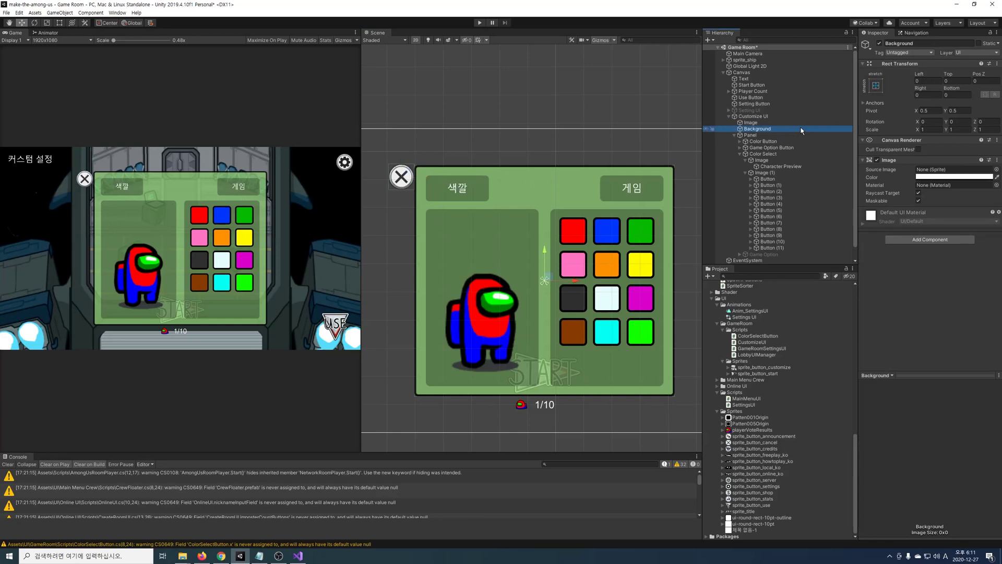
{"action": "left_click", "coordinate": [930, 239]}
{"action": "type", "text": "button"}
{"action": "key", "text": "Return"}
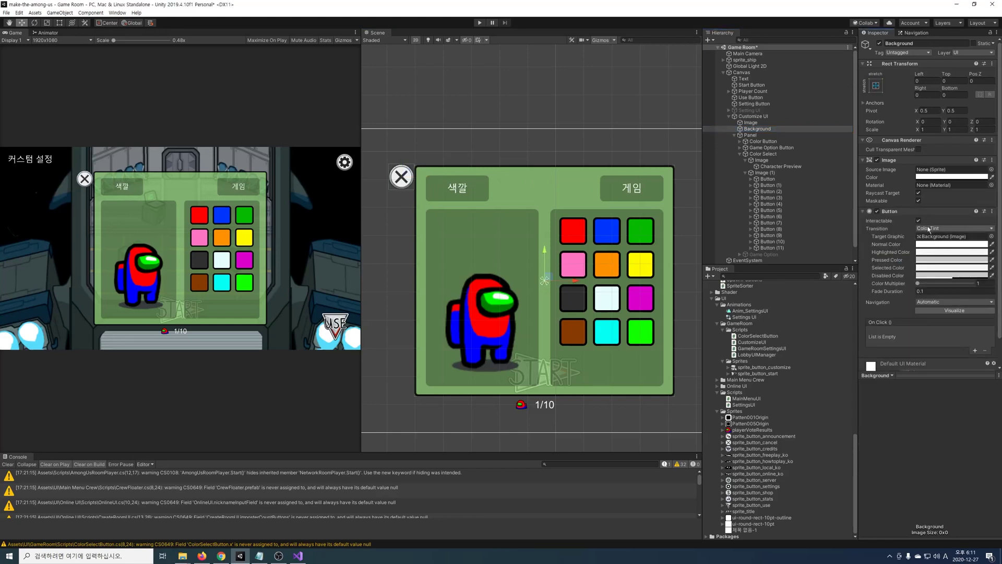
{"action": "left_click", "coordinate": [957, 228]}
{"action": "left_click", "coordinate": [934, 236]}
{"action": "left_click", "coordinate": [979, 288]}
{"action": "left_click_drag", "start_coordinate": [888, 277], "coordinate": [887, 277]}
{"action": "left_click", "coordinate": [934, 269]}
{"action": "mouse_move", "coordinate": [936, 306]}
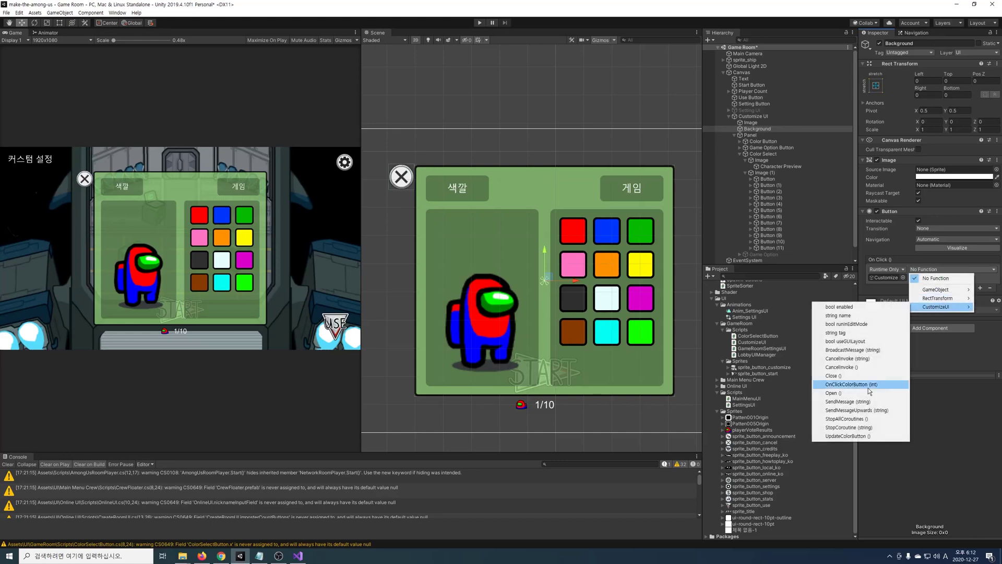
{"action": "left_click", "coordinate": [869, 375]}
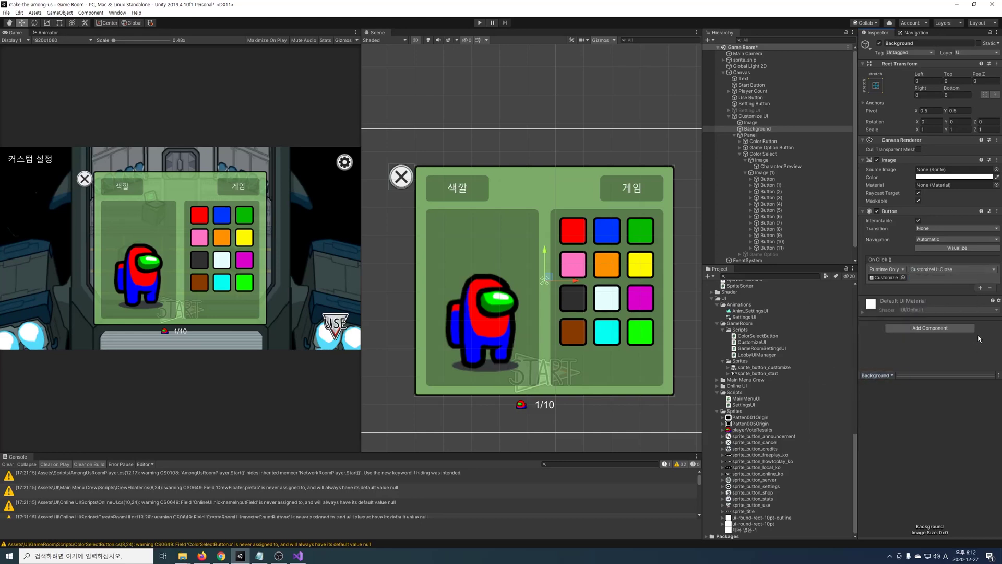
{"action": "left_click", "coordinate": [754, 117]}
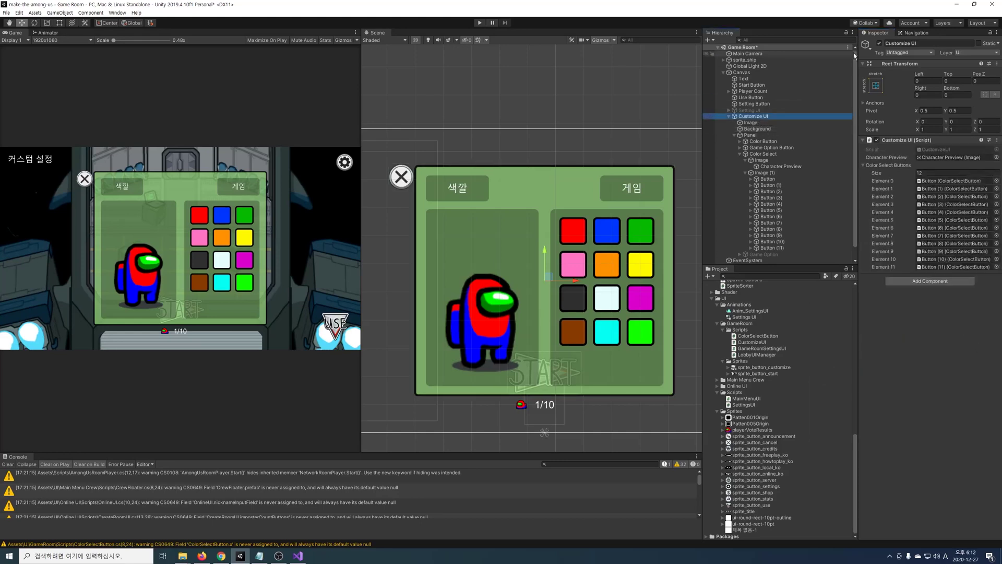
{"action": "left_click", "coordinate": [880, 43]}
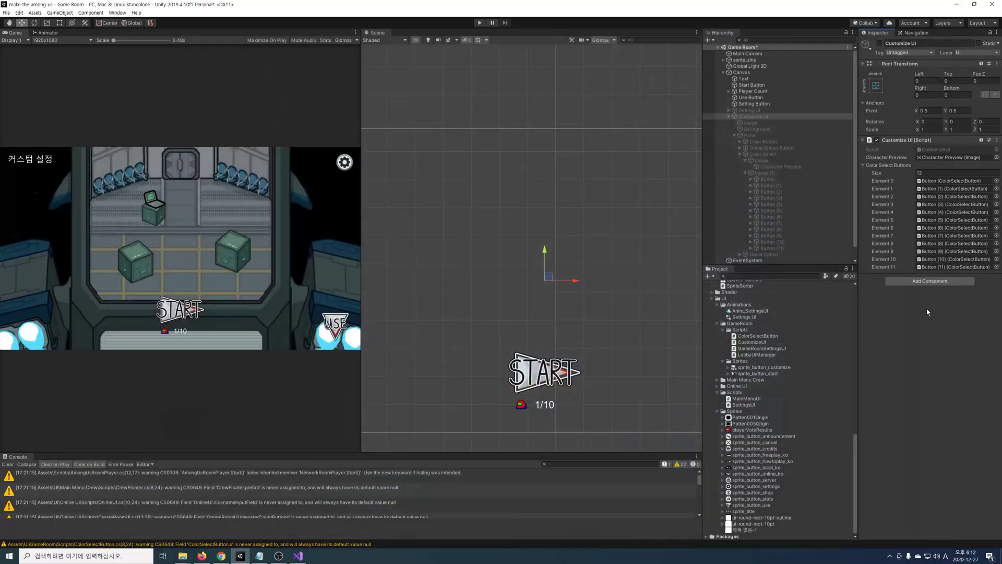
Frame sprite_laptop in the Scene view with F and zoom out slightly.
{"action": "left_click", "coordinate": [752, 72]}
{"action": "key", "text": "f"}
{"action": "scroll", "coordinate": [574, 255], "scroll_direction": "down", "scroll_amount": 3}
{"action": "scroll", "coordinate": [626, 266], "scroll_direction": "down", "scroll_amount": 3}
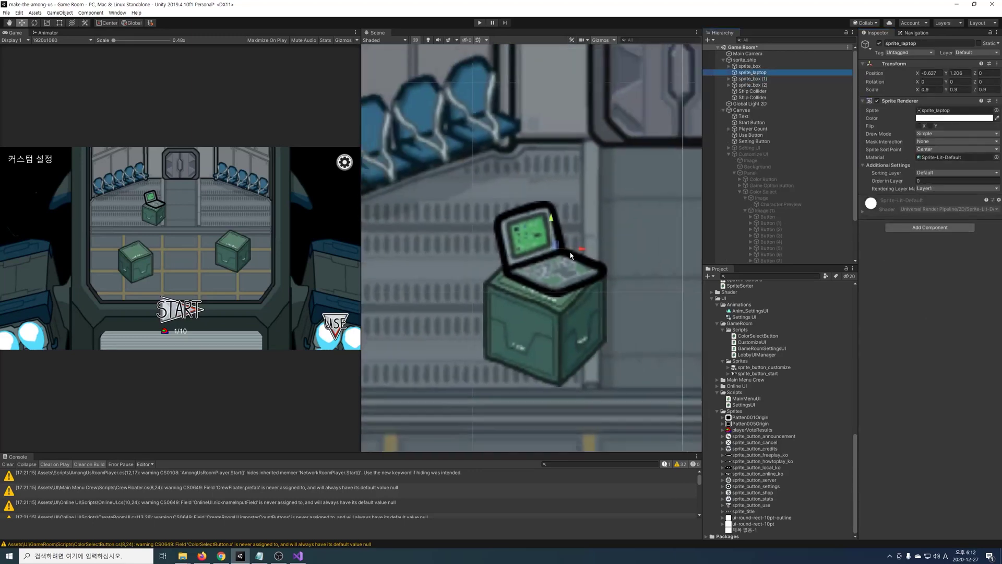
{"action": "scroll", "coordinate": [687, 275], "scroll_direction": "down", "scroll_amount": 2}
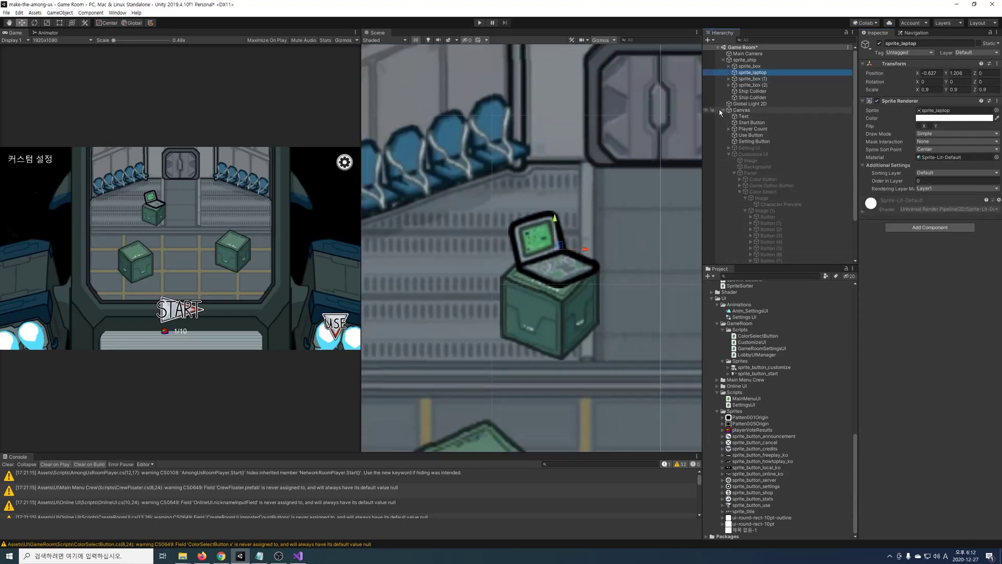
{"action": "left_click", "coordinate": [729, 154]}
{"action": "left_click", "coordinate": [780, 71]}
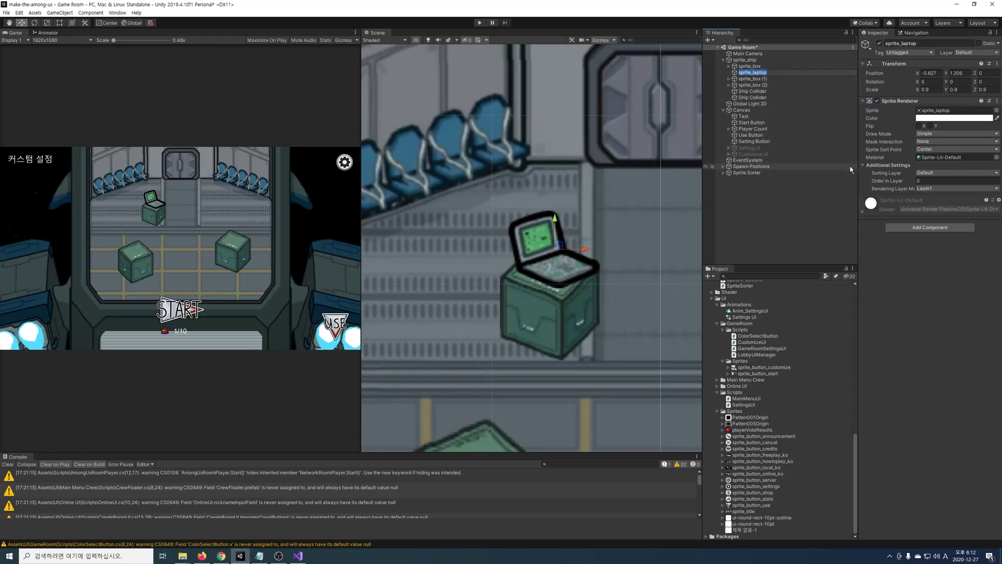
{"action": "left_click", "coordinate": [894, 287]}
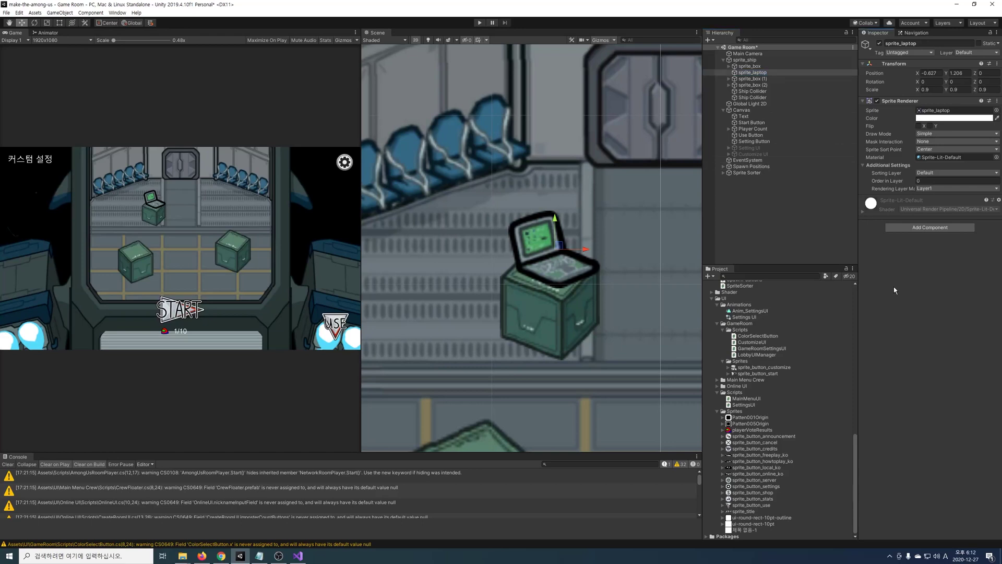
{"action": "scroll", "coordinate": [793, 318], "scroll_direction": "up", "scroll_amount": 5}
{"action": "scroll", "coordinate": [794, 319], "scroll_direction": "up", "scroll_amount": 5}
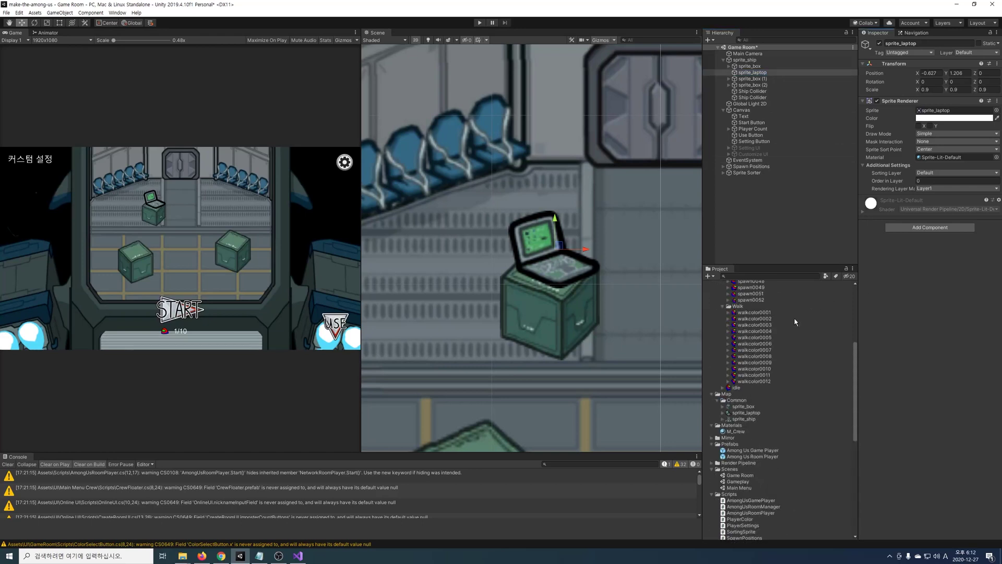
Create a Shaders folder under Map with a Sprite Lit shader graph named Shader_Outline, and open it.
{"action": "right_click", "coordinate": [726, 396]}
{"action": "left_click", "coordinate": [875, 204]}
{"action": "type", "text": "Shaders"}
{"action": "key", "text": "Return"}
{"action": "right_click", "coordinate": [745, 425]}
{"action": "mouse_move", "coordinate": [842, 231]}
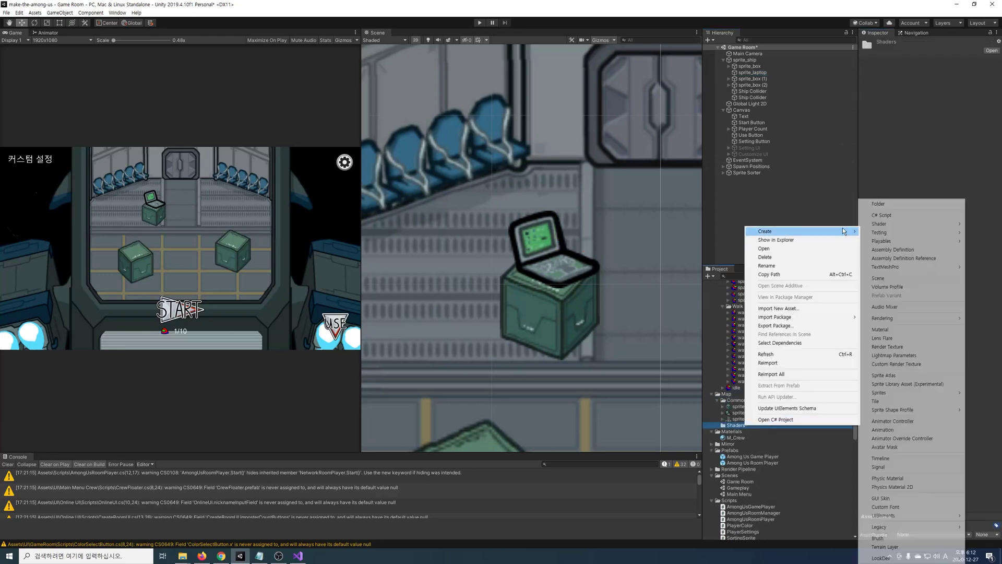
{"action": "mouse_move", "coordinate": [895, 223]}
{"action": "left_click", "coordinate": [902, 266]}
{"action": "type", "text": "Shader_Outline"}
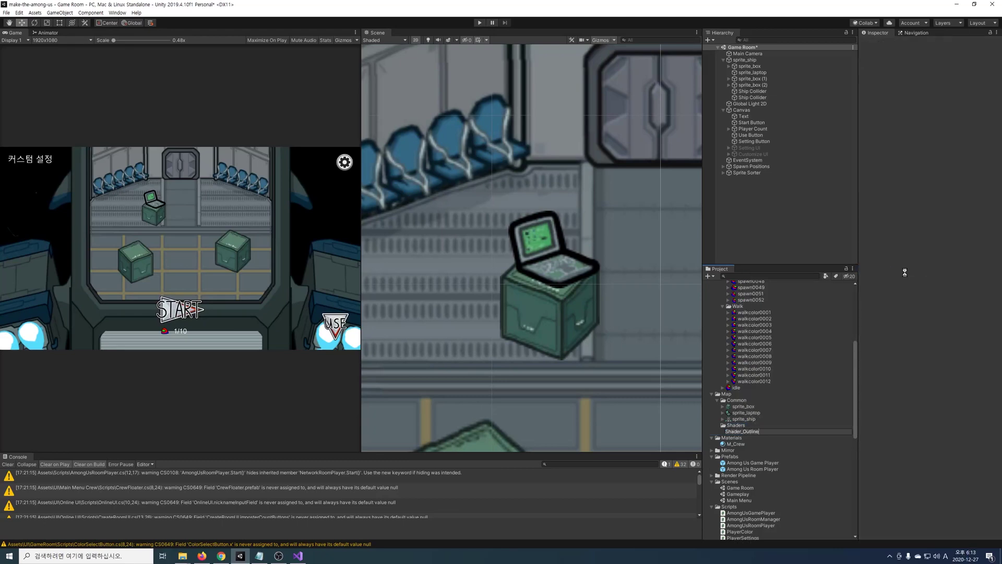
{"action": "key", "text": "Return"}
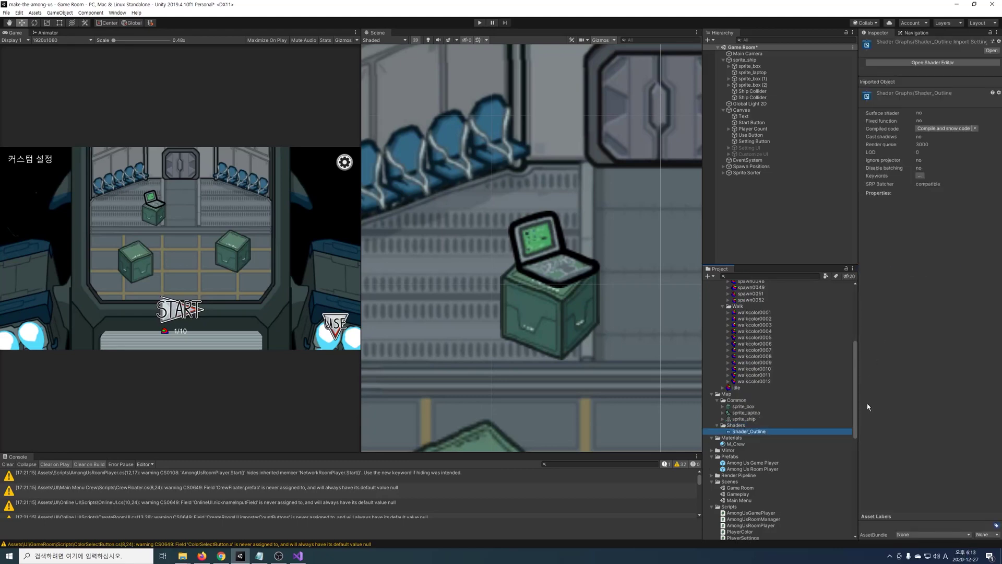
{"action": "double_click", "coordinate": [748, 431]}
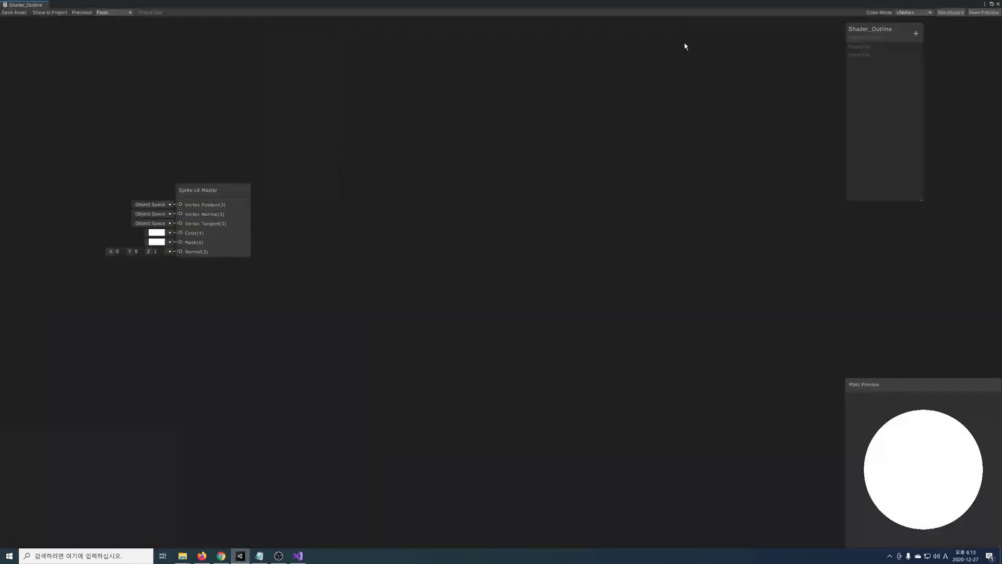
Add a _MainTex texture property defaulting to sprite_laptop and a Color property _OutlineColor.
{"action": "left_click", "coordinate": [852, 43]}
{"action": "left_click", "coordinate": [878, 91]}
{"action": "type", "text": "_MainTex"}
{"action": "key", "text": "Return"}
{"action": "left_click", "coordinate": [936, 84]}
{"action": "type", "text": "_MainTex"}
{"action": "left_click", "coordinate": [985, 94]}
{"action": "double_click", "coordinate": [347, 137]}
{"action": "left_click", "coordinate": [987, 42]}
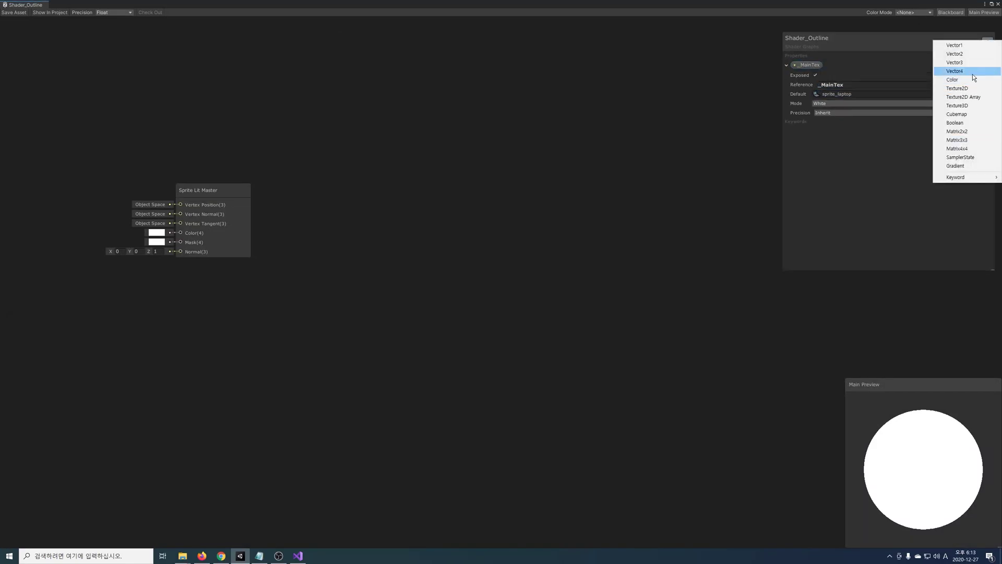
{"action": "left_click", "coordinate": [965, 82]}
{"action": "type", "text": "tlineColor"}
{"action": "left_click", "coordinate": [917, 140]}
{"action": "type", "text": "_OutlineColor"}
{"action": "key", "text": "Return"}
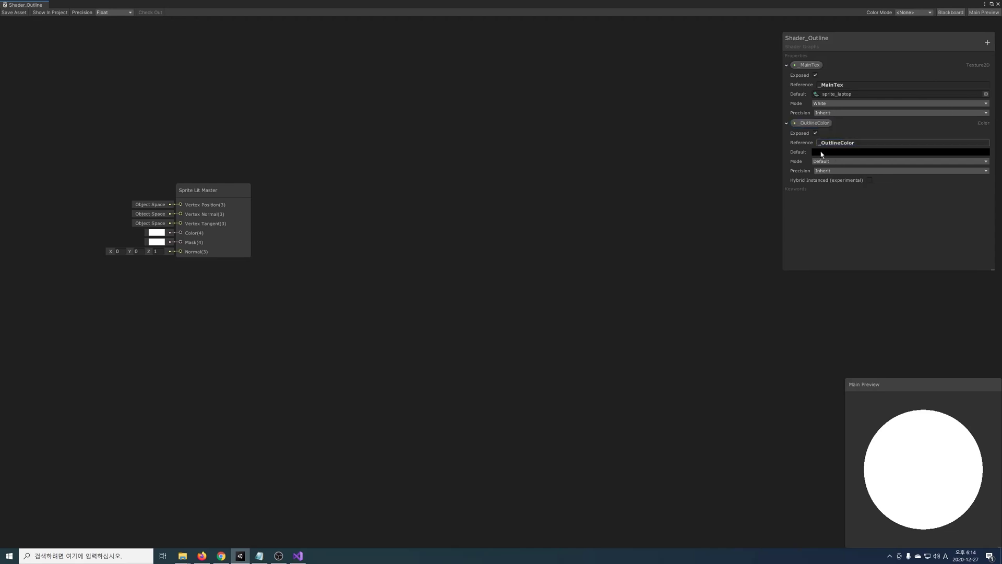
Sample _MainTex with a Sample Texture 2D node and feed its alpha into a Multiply node.
{"action": "left_click_drag", "start_coordinate": [807, 65], "coordinate": [691, 115]}
{"action": "mouse_move", "coordinate": [144, 211]}
{"action": "left_mouse_down"}
{"action": "mouse_move", "coordinate": [139, 188]}
{"action": "mouse_move", "coordinate": [151, 200]}
{"action": "left_mouse_up"}
{"action": "type", "text": "sample"}
{"action": "key", "text": "Return"}
{"action": "left_click_drag", "start_coordinate": [265, 255], "coordinate": [315, 271]}
{"action": "type", "text": "multiply"}
{"action": "key", "text": "Return"}
Multiply the alpha by a yellow _OutlineColor into the master Color, then close the graph.
{"action": "mouse_move", "coordinate": [811, 123]}
{"action": "left_mouse_down"}
{"action": "mouse_move", "coordinate": [281, 425]}
{"action": "mouse_move", "coordinate": [381, 309]}
{"action": "left_mouse_up"}
{"action": "left_click", "coordinate": [900, 152]}
{"action": "left_click", "coordinate": [799, 268]}
{"action": "left_click_drag", "start_coordinate": [818, 286], "coordinate": [804, 254]}
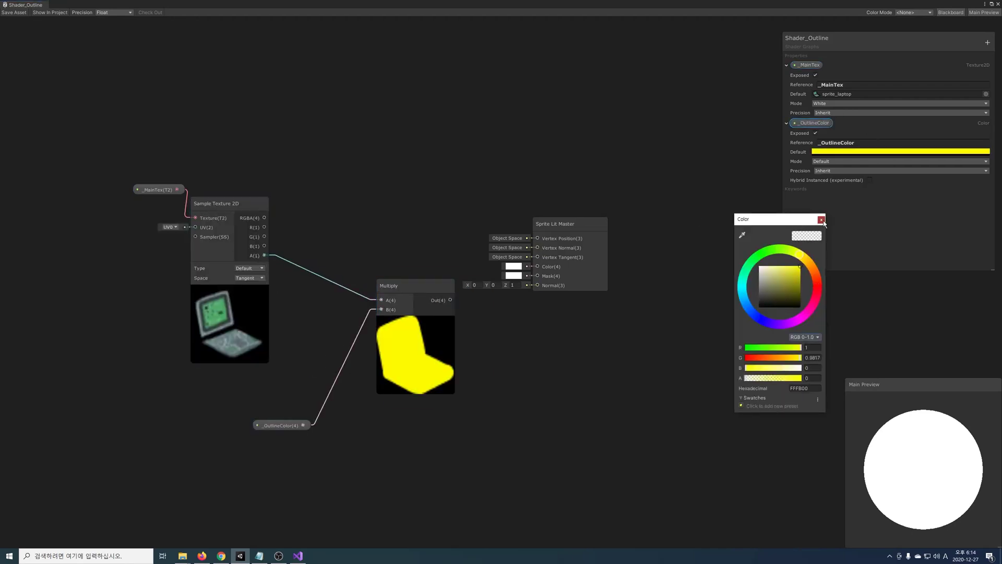
{"action": "left_click", "coordinate": [526, 320]}
{"action": "left_click_drag", "start_coordinate": [472, 283], "coordinate": [537, 266]}
{"action": "left_click", "coordinate": [900, 152]}
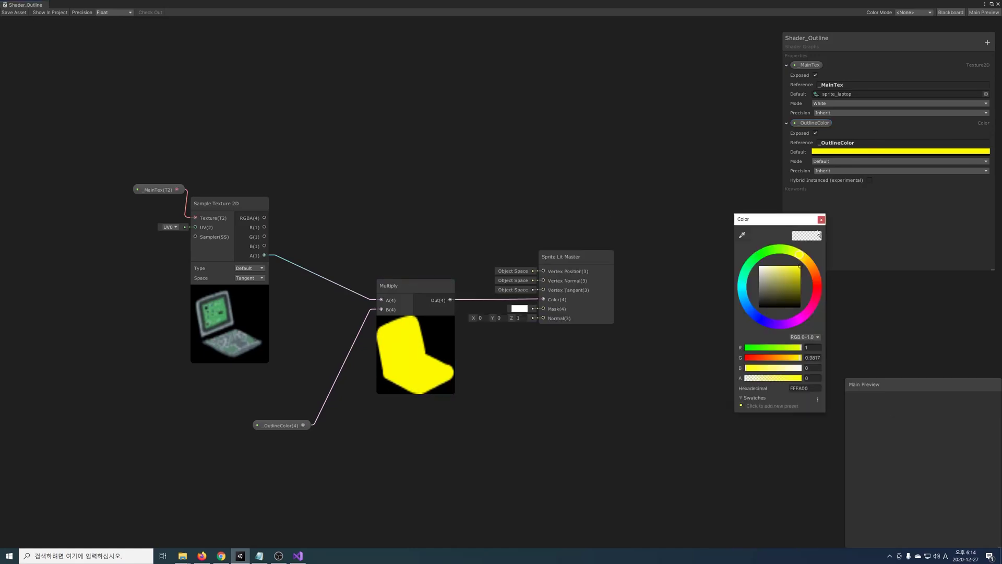
{"action": "left_click", "coordinate": [821, 220]}
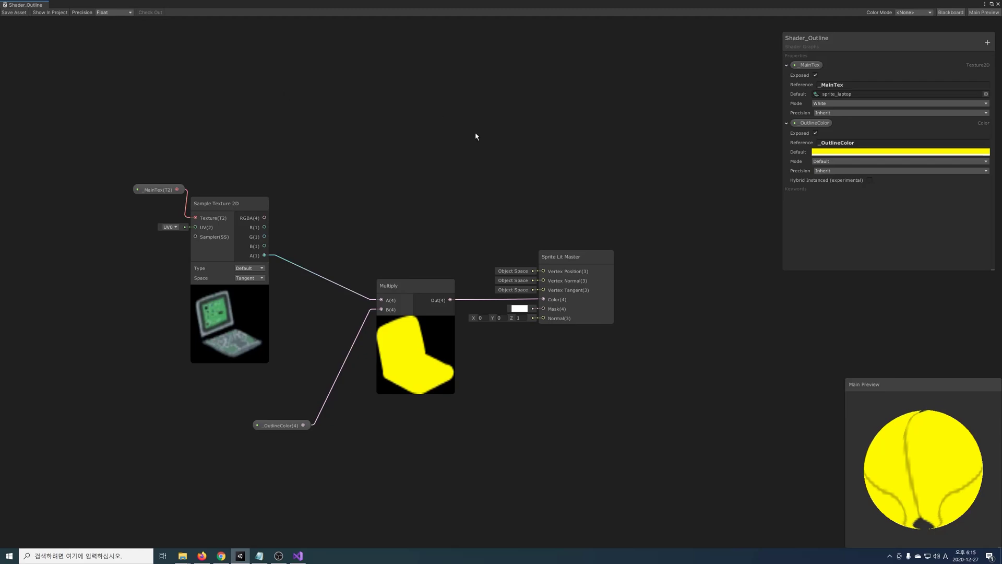
{"action": "left_click", "coordinate": [997, 6]}
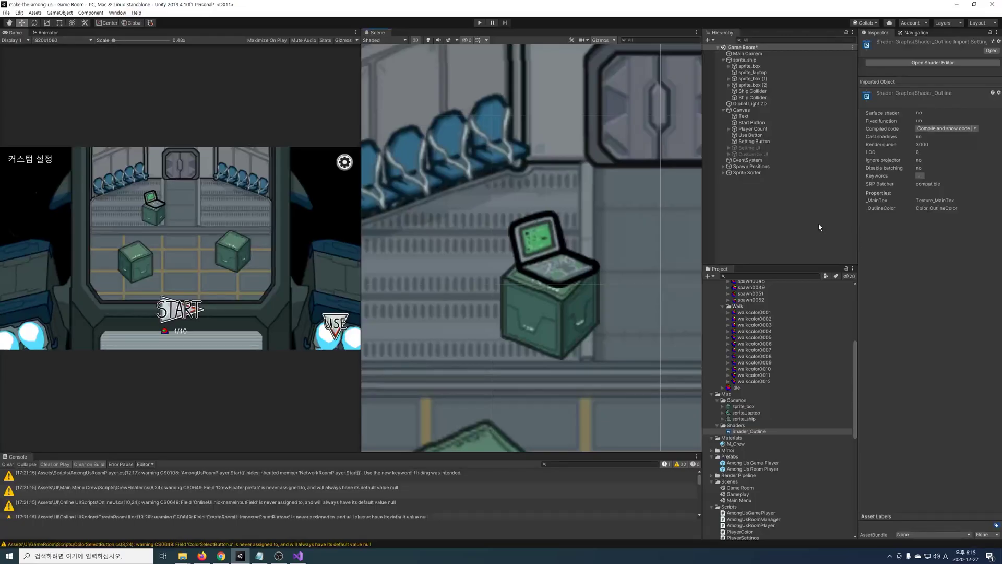
Create a Sprite Lit shader graph named Shader_Highlight in Shaders and open it full screen.
{"action": "right_click", "coordinate": [735, 425]}
{"action": "mouse_move", "coordinate": [815, 232]}
{"action": "mouse_move", "coordinate": [895, 232]}
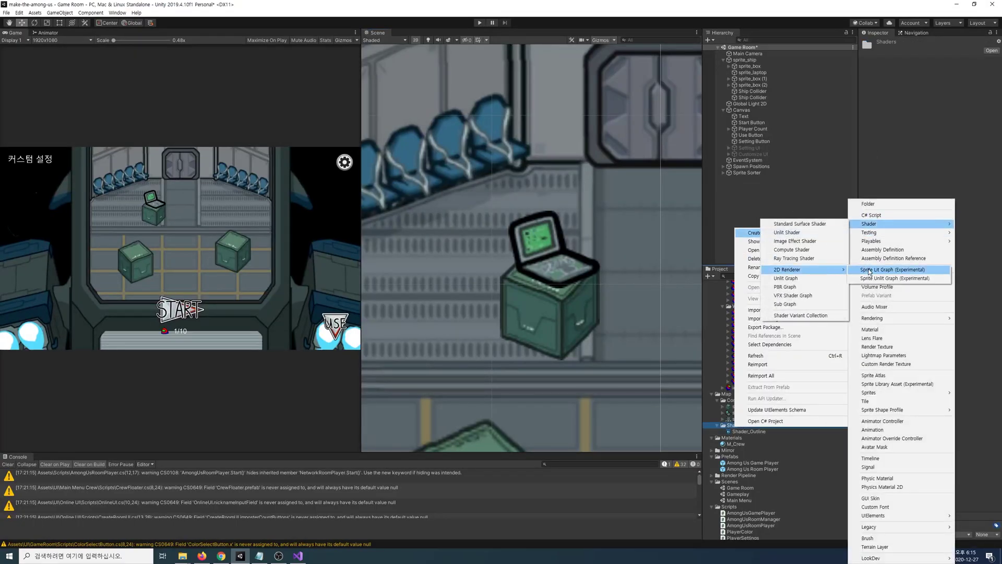
{"action": "left_click", "coordinate": [876, 261]}
{"action": "type", "text": "Dha"}
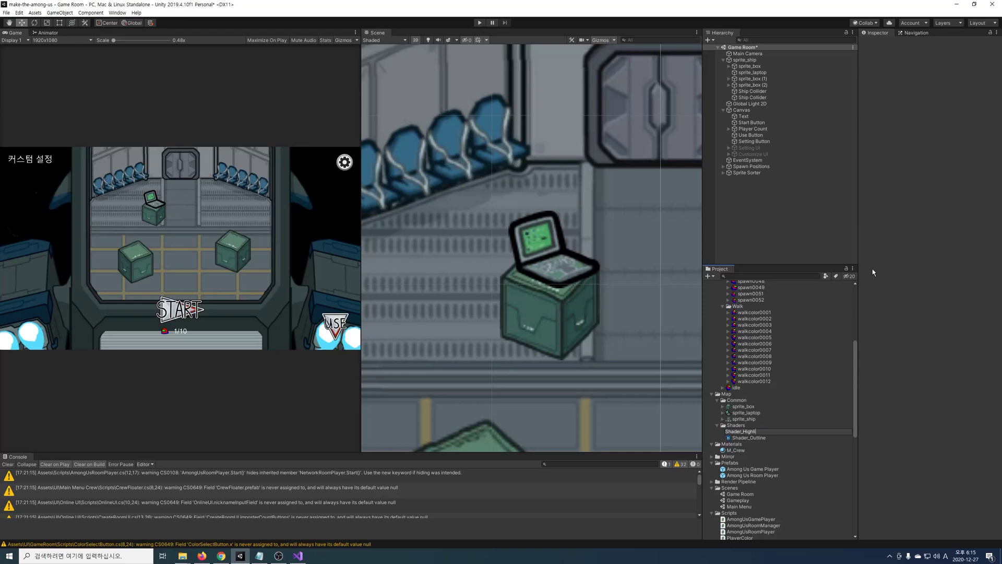
{"action": "key", "text": "Return"}
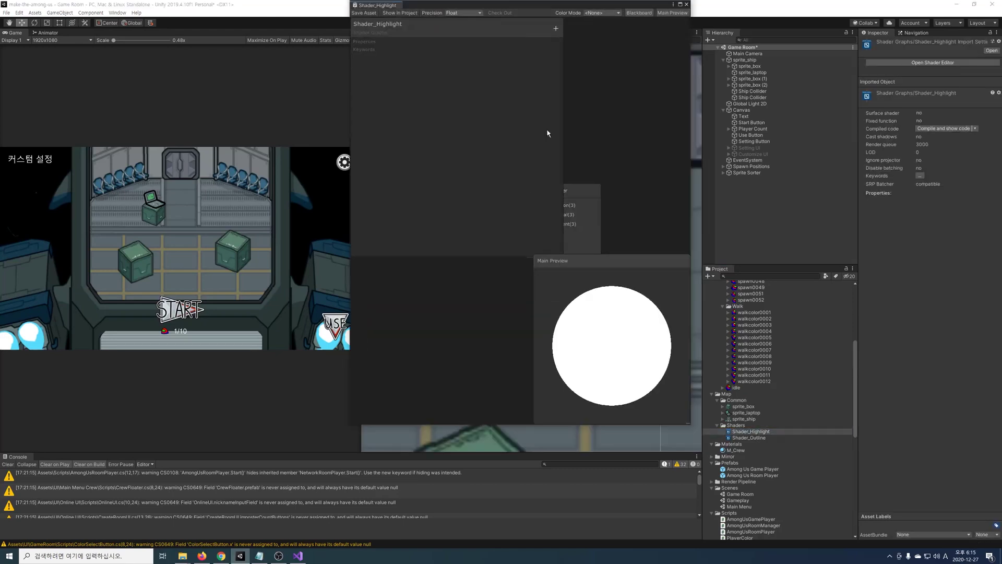
{"action": "left_click_drag", "start_coordinate": [696, 34], "coordinate": [681, 6]}
Add a _MainTex texture property defaulting to sprite_laptop and a Vector1 property _Highlighted.
{"action": "left_click", "coordinate": [206, 28]}
{"action": "left_click", "coordinate": [232, 74]}
{"action": "type", "text": "_MainTex"}
{"action": "left_click", "coordinate": [122, 70]}
{"action": "type", "text": "_MainText"}
{"action": "left_click", "coordinate": [204, 80]}
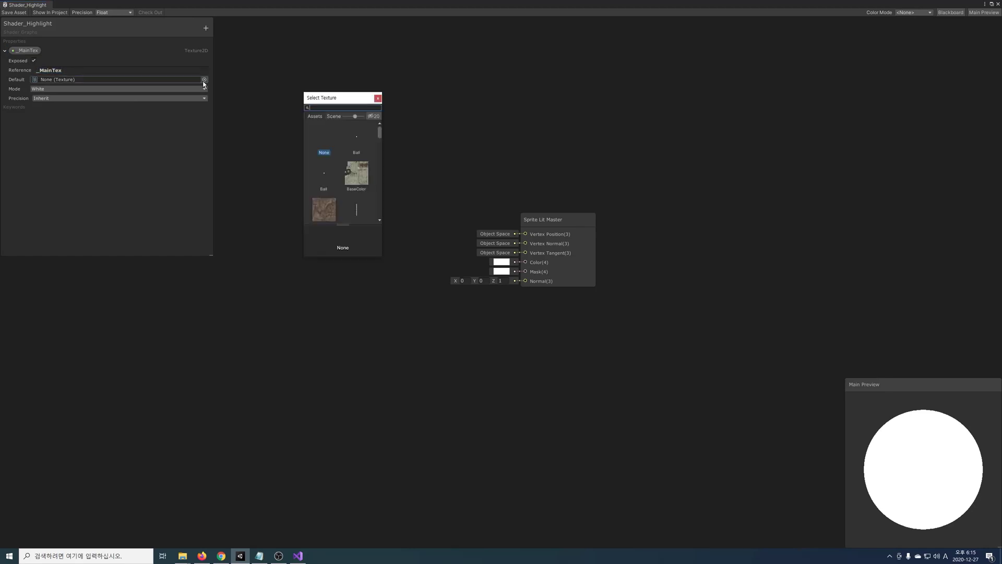
{"action": "double_click", "coordinate": [324, 209]}
{"action": "left_click", "coordinate": [206, 27]}
{"action": "left_click", "coordinate": [222, 34]}
{"action": "type", "text": "_Highl"}
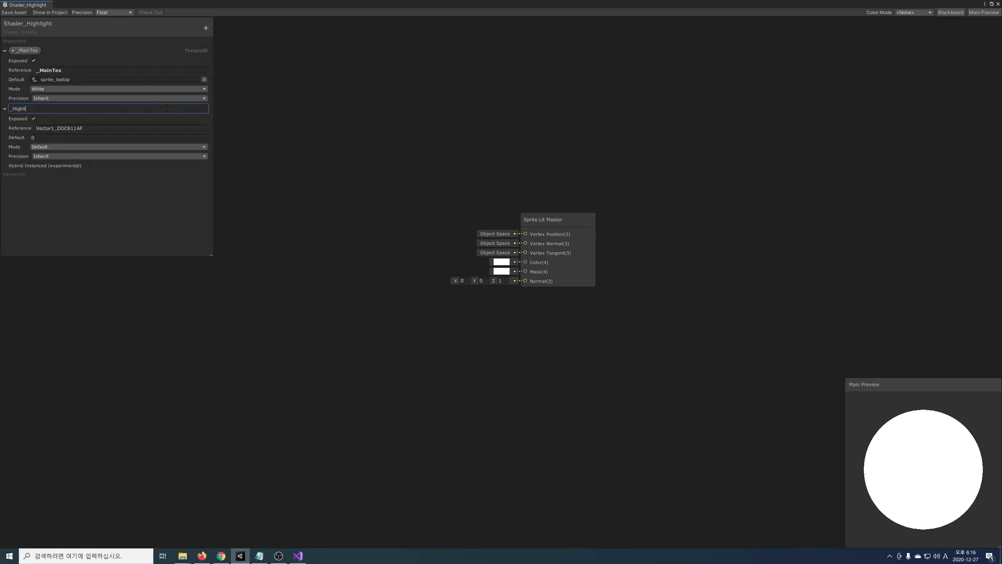
{"action": "type", "text": "ghted"}
{"action": "key", "text": "Return"}
{"action": "left_click", "coordinate": [134, 128]}
{"action": "type", "text": "_H"}
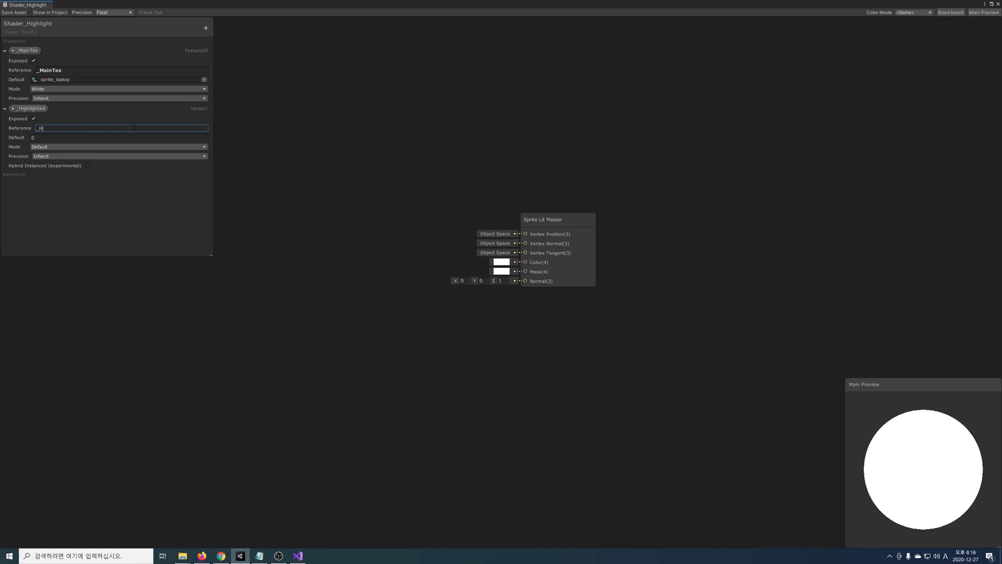
{"action": "key", "text": "Return"}
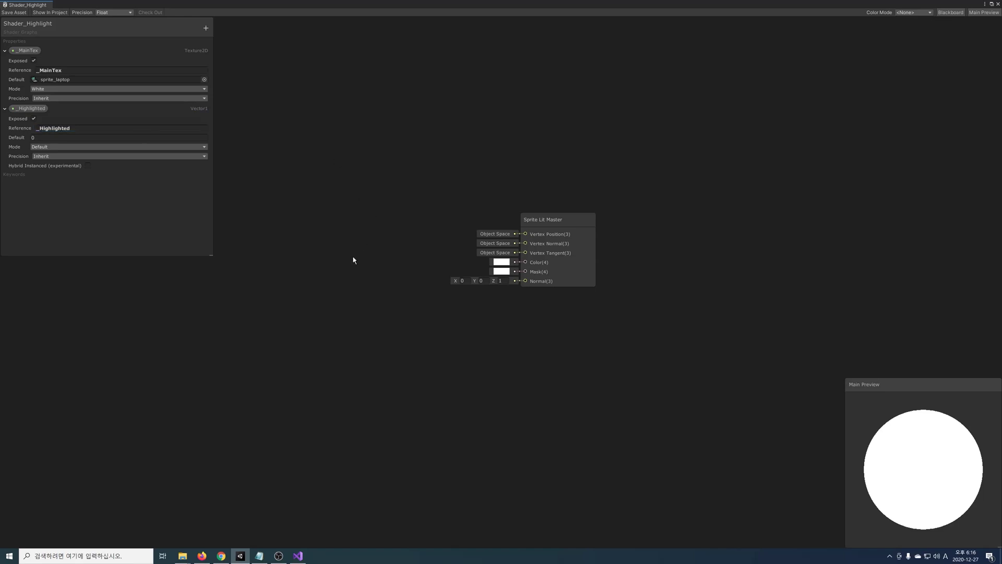
Sample _MainTex with Sample Texture 2D and feed _Highlighted into a Not Equal Comparison node.
{"action": "left_click", "coordinate": [21, 52]}
{"action": "left_click_drag", "start_coordinate": [274, 218], "coordinate": [338, 238]}
{"action": "type", "text": "sample"}
{"action": "key", "text": "Return"}
{"action": "left_click_drag", "start_coordinate": [28, 108], "coordinate": [565, 191]}
{"action": "type", "text": "comp"}
{"action": "key", "text": "Return"}
{"action": "left_click", "coordinate": [584, 214]}
{"action": "left_click", "coordinate": [580, 231]}
Drive a Branch from the comparison, with plain RGBA as False and a Multiply on the sampled colour.
{"action": "left_click_drag", "start_coordinate": [587, 194], "coordinate": [622, 232]}
{"action": "type", "text": "branch"}
{"action": "key", "text": "Return"}
{"action": "left_click_drag", "start_coordinate": [414, 236], "coordinate": [623, 256]}
{"action": "left_click_drag", "start_coordinate": [692, 234], "coordinate": [784, 263]}
{"action": "mouse_move", "coordinate": [415, 236]}
{"action": "left_mouse_down"}
{"action": "mouse_move", "coordinate": [451, 290]}
{"action": "mouse_move", "coordinate": [525, 305]}
{"action": "mouse_move", "coordinate": [622, 243]}
{"action": "left_mouse_up"}
{"action": "type", "text": "multiply"}
{"action": "key", "text": "Return"}
Test the comparison value at 1, set it back to 0, and close the graph.
{"action": "left_click", "coordinate": [516, 201]}
{"action": "type", "text": "1"}
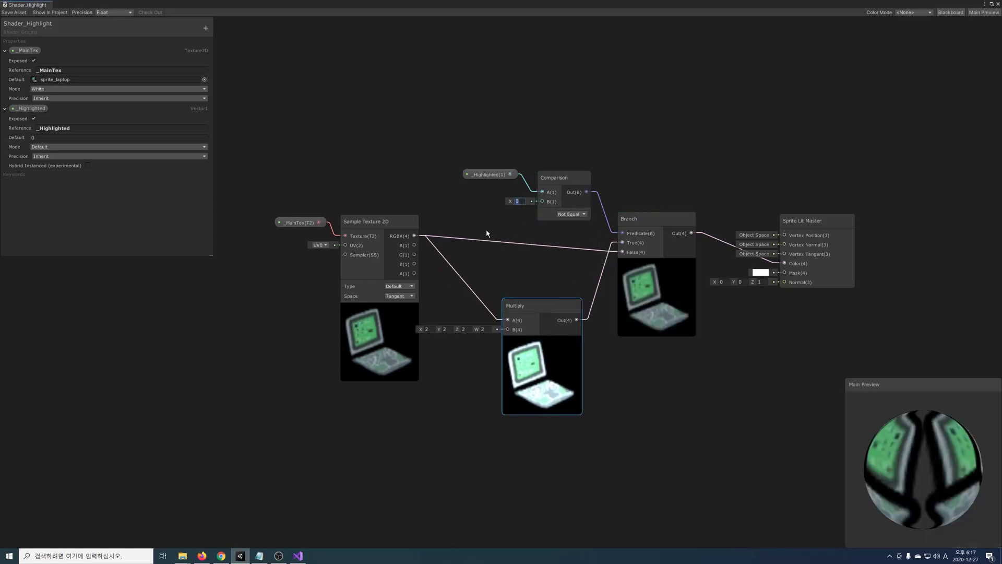
{"action": "key", "text": "BackSpace"}
{"action": "type", "text": "0"}
{"action": "left_click", "coordinate": [8, 5]}
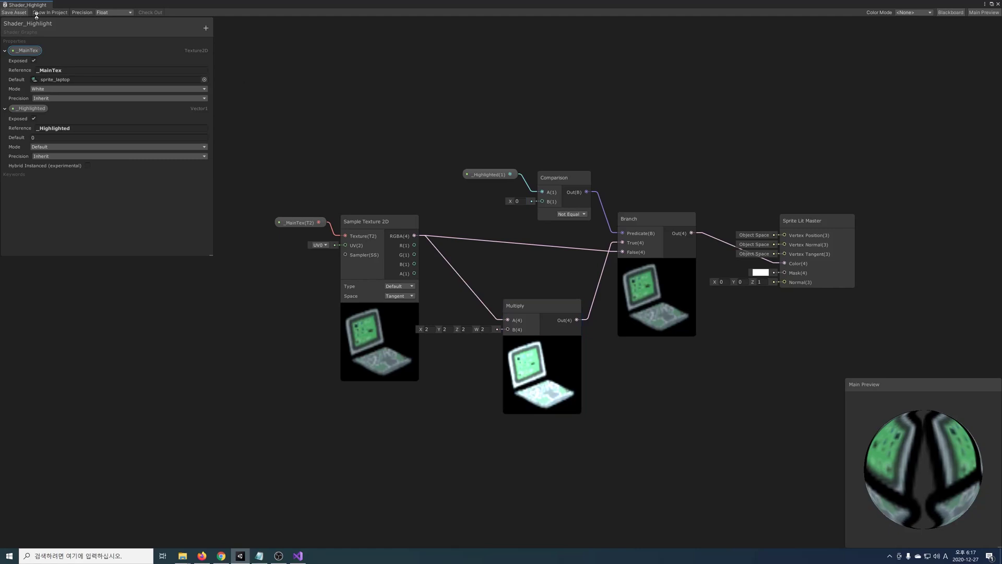
{"action": "left_click", "coordinate": [998, 5]}
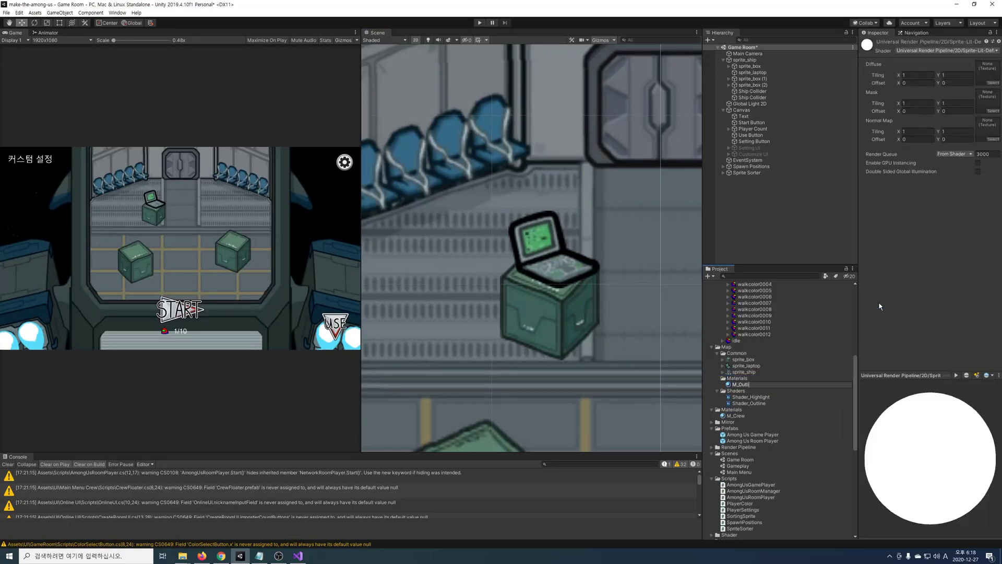
Create material M_Outline using Shader_Outline and a second material M_Highlight in Materials.
{"action": "type", "text": "ne"}
{"action": "key", "text": "Return"}
{"action": "left_click", "coordinate": [945, 50]}
{"action": "left_click", "coordinate": [743, 380]}
{"action": "right_click", "coordinate": [743, 380]}
{"action": "mouse_move", "coordinate": [782, 196]}
{"action": "left_click", "coordinate": [895, 304]}
{"action": "type", "text": "ight"}
{"action": "key", "text": "Return"}
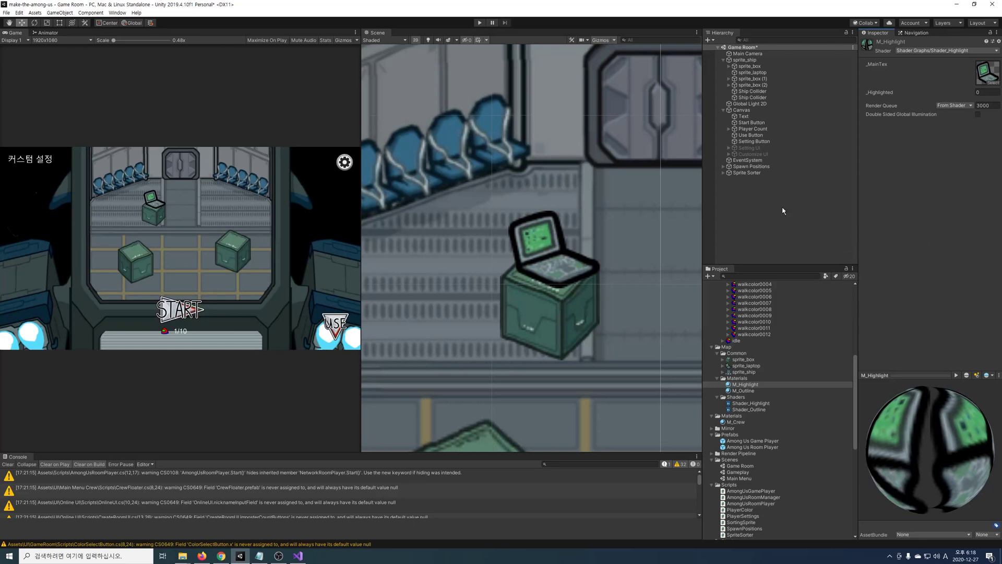
Duplicate the laptop as child sprite_laptop_outline, rename the parent sprite_laptop_highlight, and give it M_Highlight.
{"action": "left_click", "coordinate": [763, 73]}
{"action": "key", "text": "ctrl+d"}
{"action": "left_click_drag", "start_coordinate": [754, 104], "coordinate": [776, 74]}
{"action": "left_click", "coordinate": [783, 78]}
{"action": "key", "text": "BackSpace"}
{"action": "key", "text": "BackSpace"}
{"action": "type", "text": "ne"}
{"action": "key", "text": "Return"}
{"action": "key", "text": "Up"}
{"action": "type", "text": "light"}
{"action": "key", "text": "Return"}
{"action": "left_click_drag", "start_coordinate": [745, 384], "coordinate": [938, 158]}
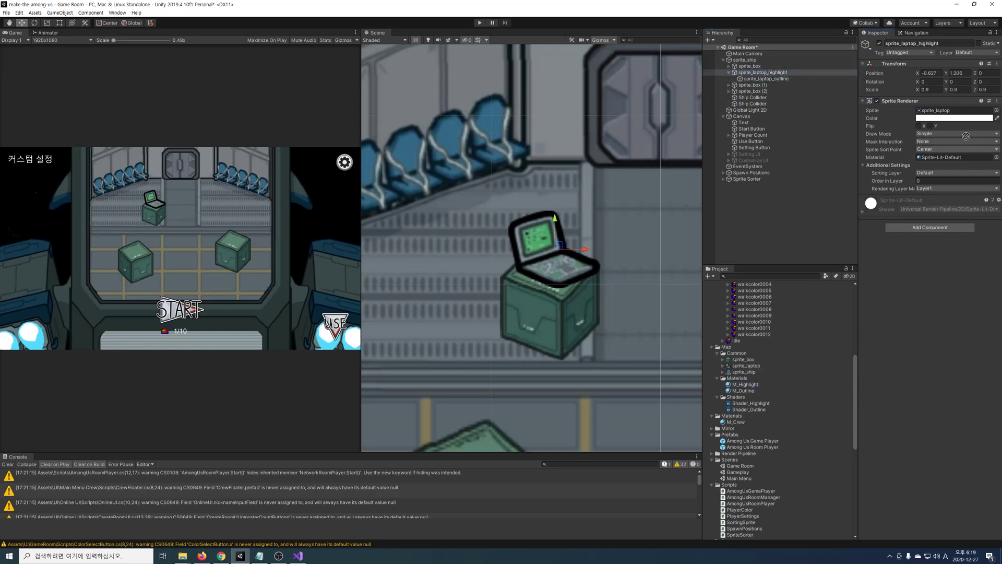
Apply the M_Outline material to sprite_laptop_outline.
{"action": "left_click", "coordinate": [766, 79]}
{"action": "left_click_drag", "start_coordinate": [743, 390], "coordinate": [942, 157]}
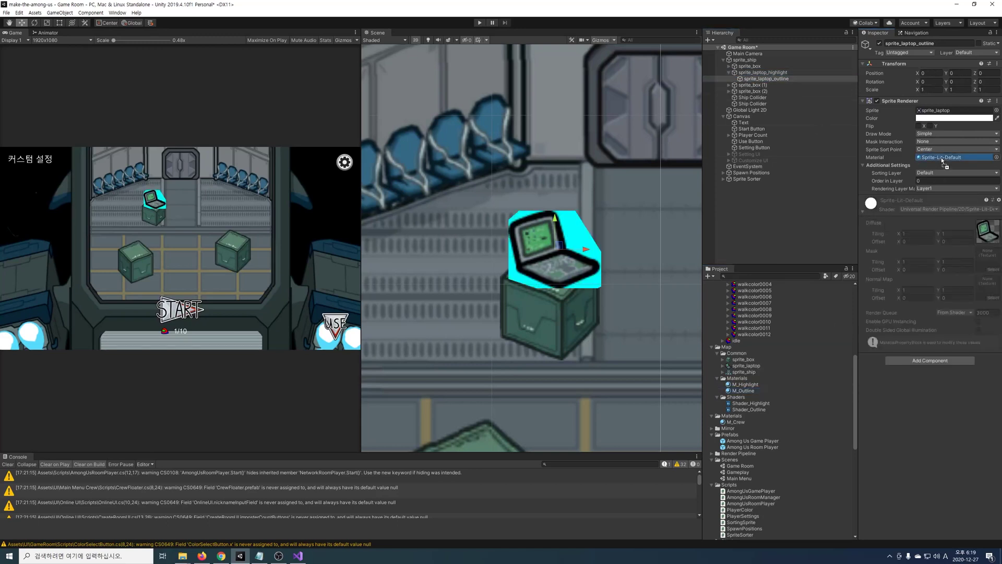
{"action": "left_click", "coordinate": [768, 73]}
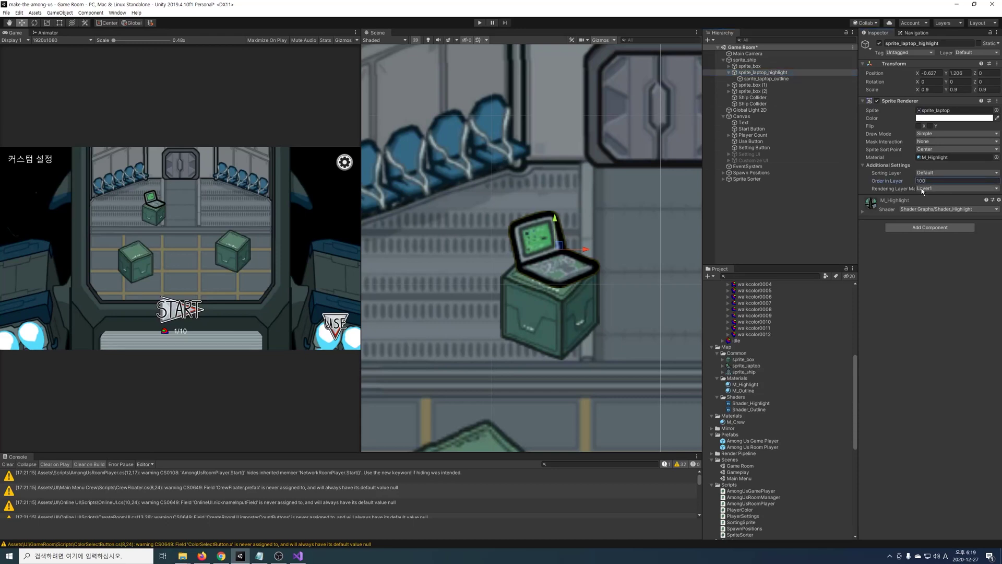
Scale sprite_laptop_outline to 1.1 on X and Y so a yellow border shows.
{"action": "left_click", "coordinate": [766, 78]}
{"action": "type", "text": "1.1"}
{"action": "key", "text": "Tab"}
{"action": "type", "text": "1.1"}
{"action": "key", "text": "Return"}
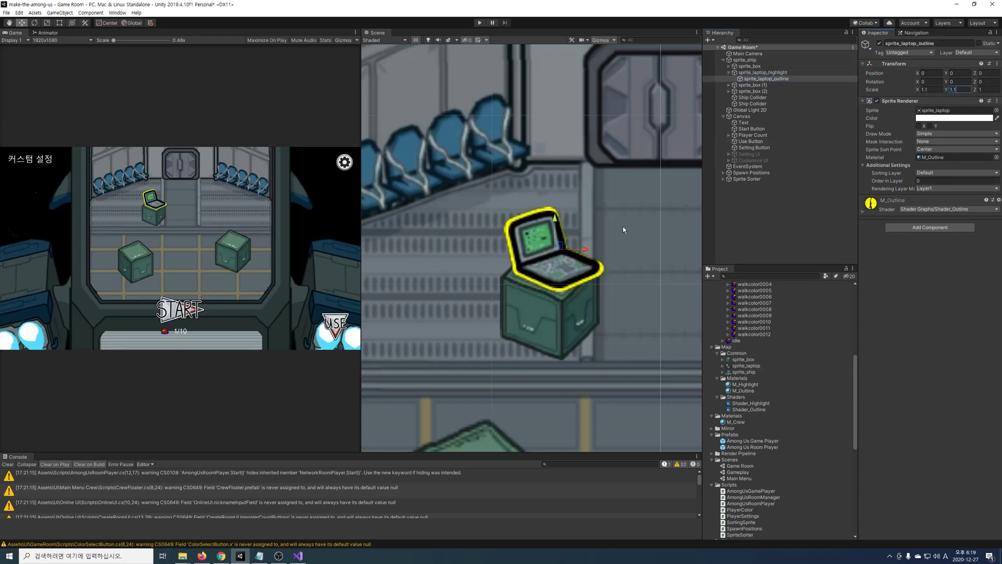
{"action": "left_click_drag", "start_coordinate": [559, 246], "coordinate": [561, 246]}
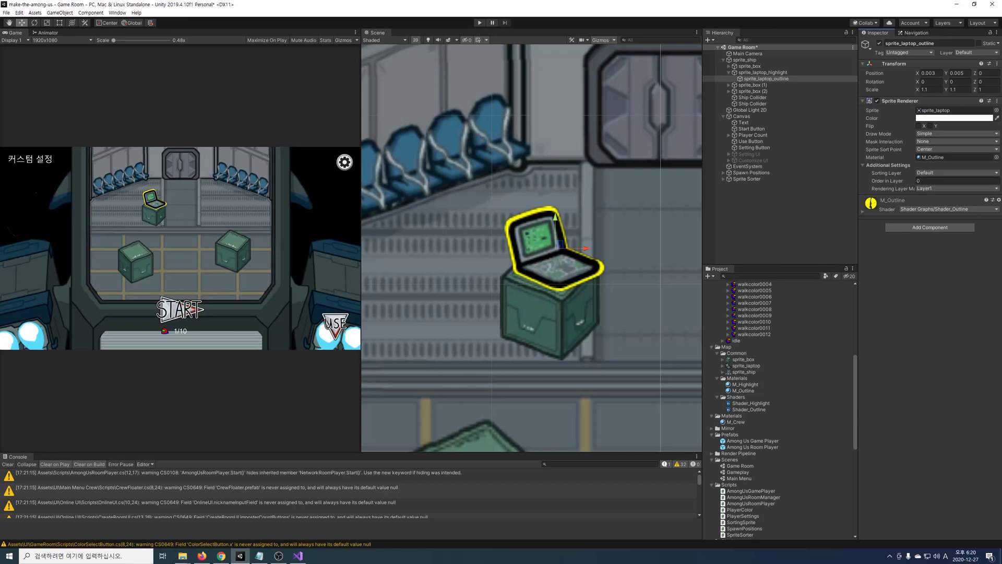
{"action": "key", "text": "alt+Tab"}
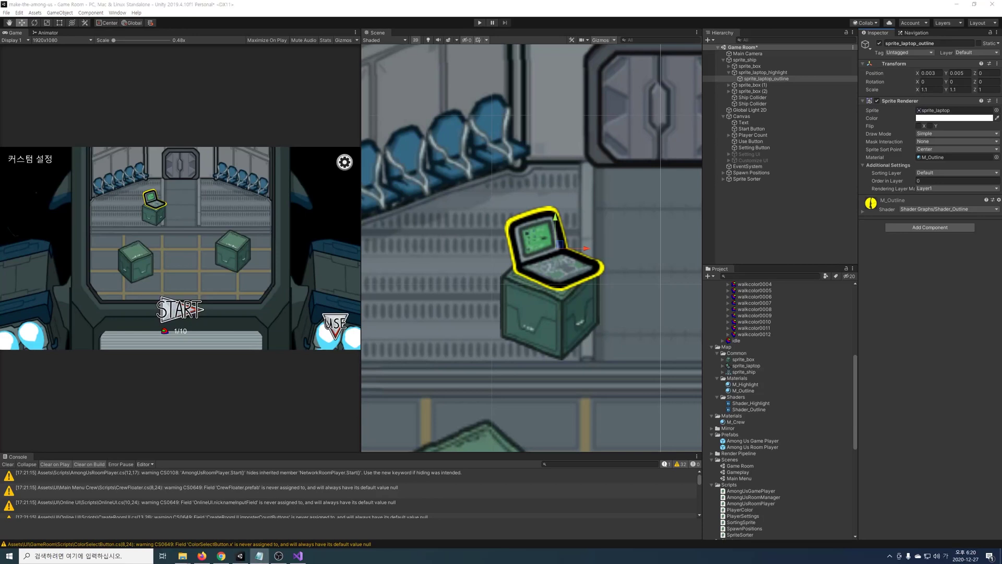
{"action": "left_click", "coordinate": [775, 74], "text": "ctrl"}
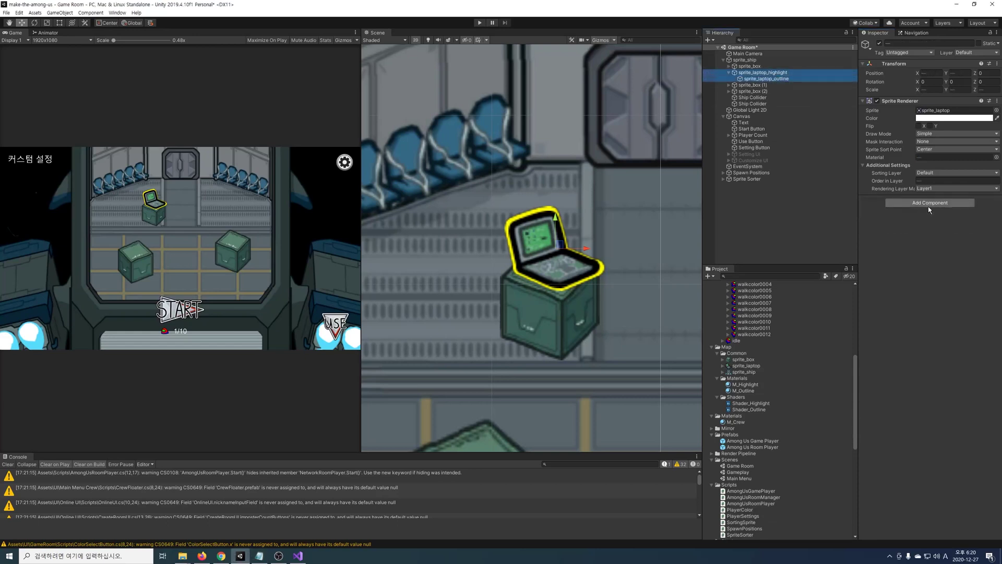
Add a Box Collider 2D to both laptop objects and widen each collider.
{"action": "left_click", "coordinate": [929, 205]}
{"action": "type", "text": "box"}
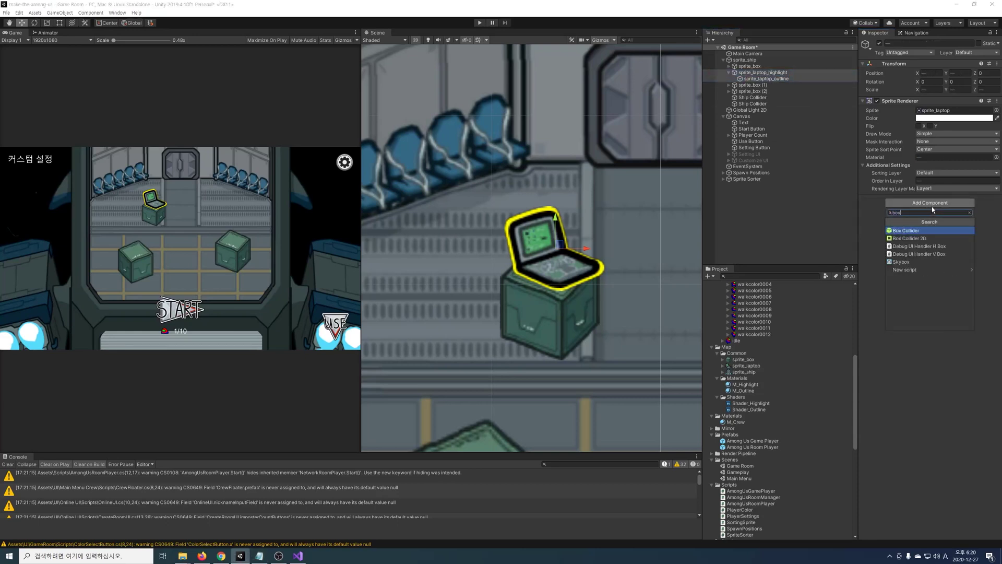
{"action": "key", "text": "Down"}
{"action": "key", "text": "Return"}
{"action": "scroll", "coordinate": [531, 250], "scroll_direction": "down", "scroll_amount": 5}
{"action": "left_click", "coordinate": [766, 79]}
{"action": "left_click_drag", "start_coordinate": [917, 266], "coordinate": [965, 267]}
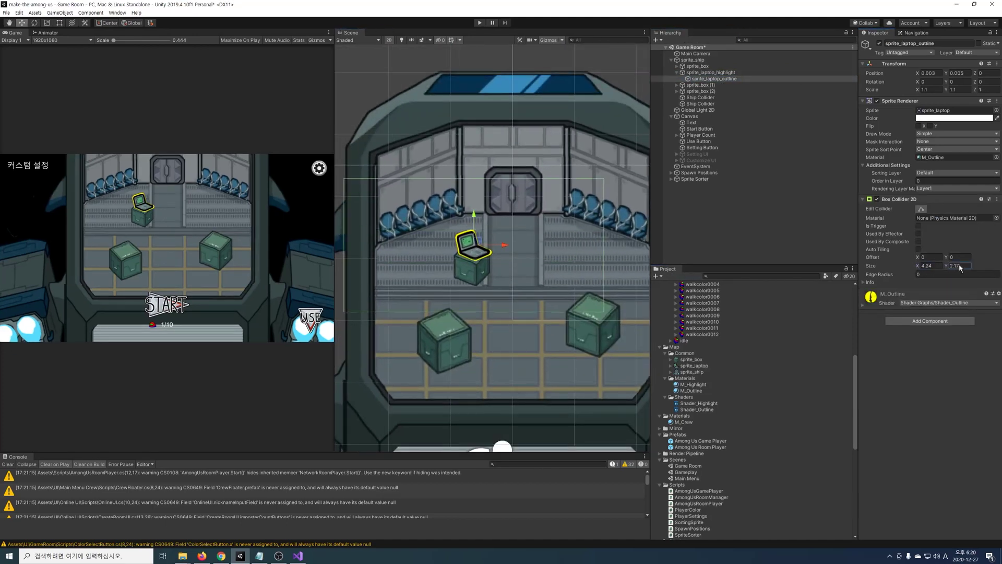
{"action": "left_click", "coordinate": [719, 72]}
{"action": "left_click_drag", "start_coordinate": [916, 267], "coordinate": [957, 268]}
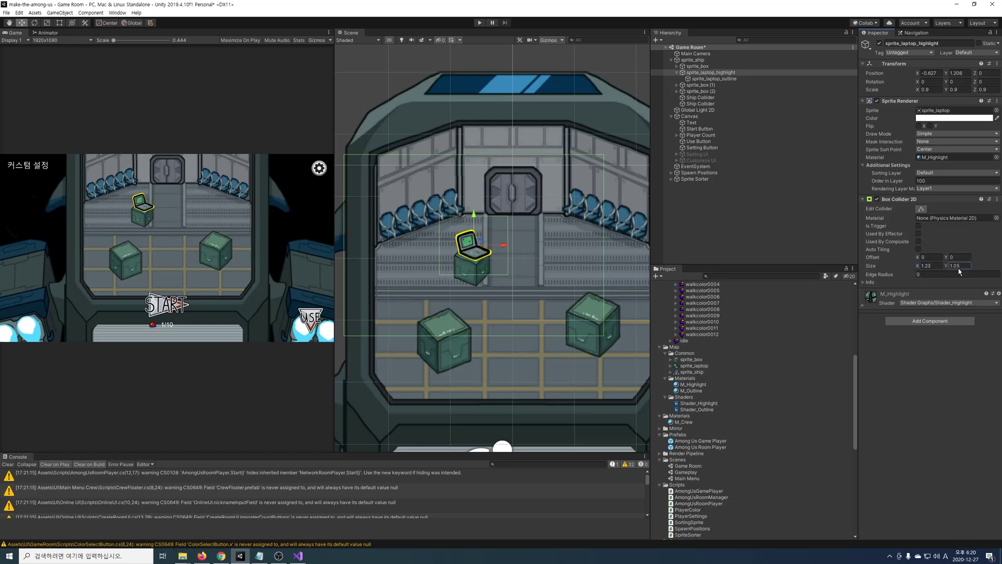
{"action": "left_click", "coordinate": [714, 79], "text": "ctrl"}
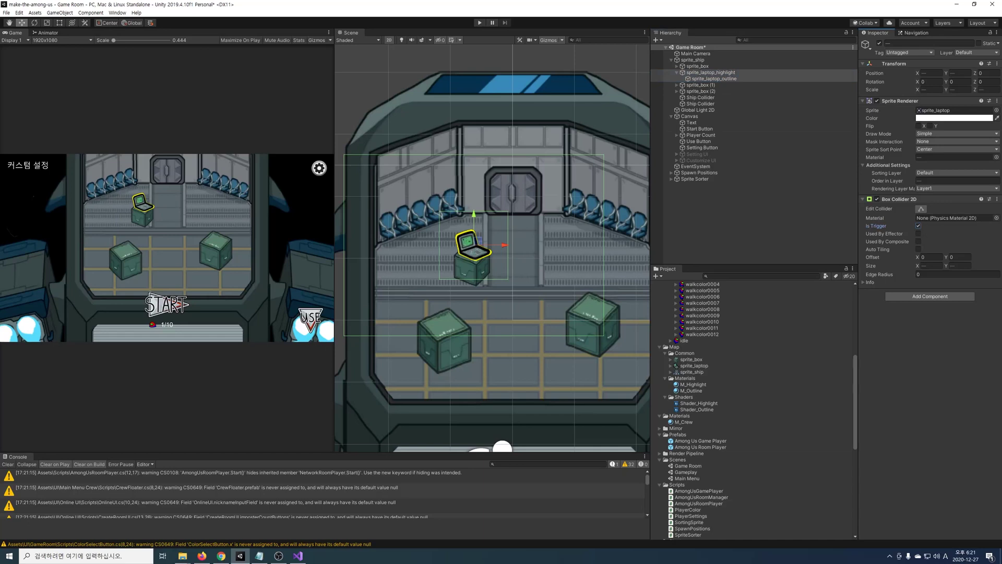
Create a Scripts folder under Map and add a new C# script in it.
{"action": "type", "text": "Scripts"}
{"action": "key", "text": "Return"}
{"action": "right_click", "coordinate": [678, 397]}
{"action": "left_click", "coordinate": [864, 220]}
Create the OutlineObject script with a spriteRenderer field and a serialized Color OutlineColor field.
{"action": "key", "text": "Return"}
{"action": "key", "text": "Return"}
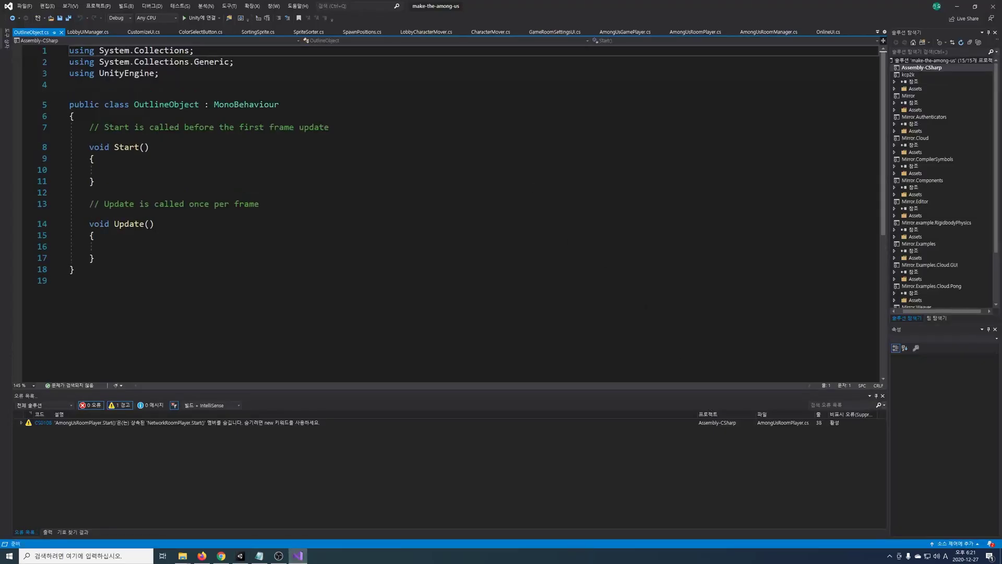
{"action": "key", "text": "ctrl+Return"}
{"action": "key", "text": "ctrl+Return"}
{"action": "type", "text": "private SpriteRenderer spriteRenderer;"}
{"action": "key", "text": "Return"}
{"action": "key", "text": "Return"}
{"action": "type", "text": "[SerializeField]"}
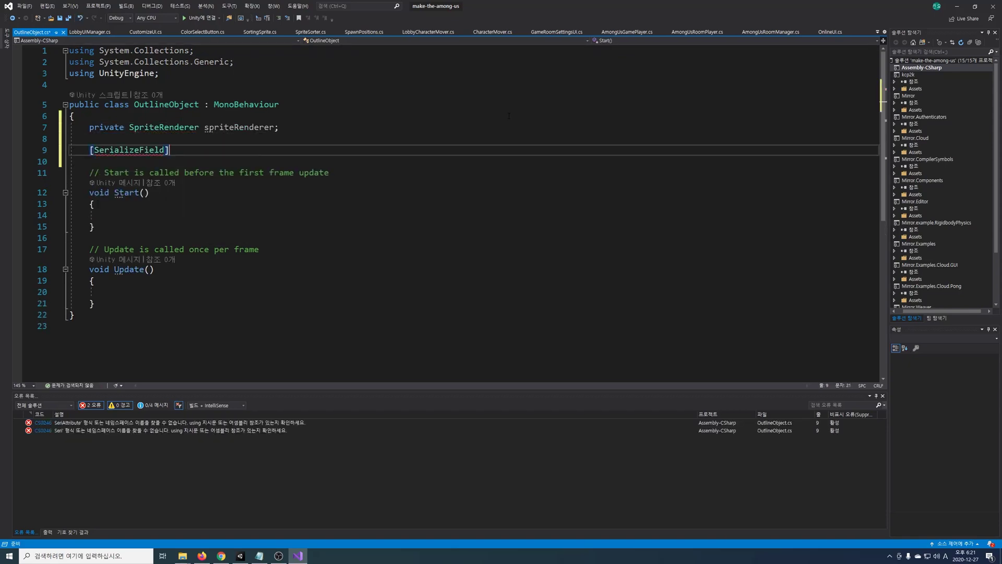
{"action": "key", "text": "Return"}
{"action": "type", "text": "private Color OutlineColor;"}
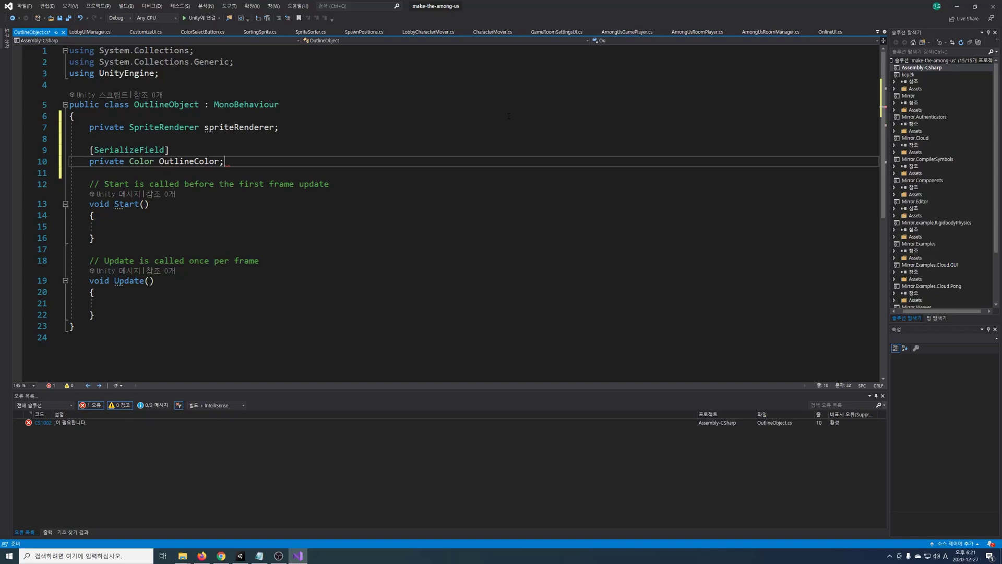
In Start(), get the SpriteRenderer and assign it an instantiated copy of its material.
{"action": "left_click", "coordinate": [331, 228]}
{"action": "type", "text": "spriteRenderer = GetComponent<spri"}
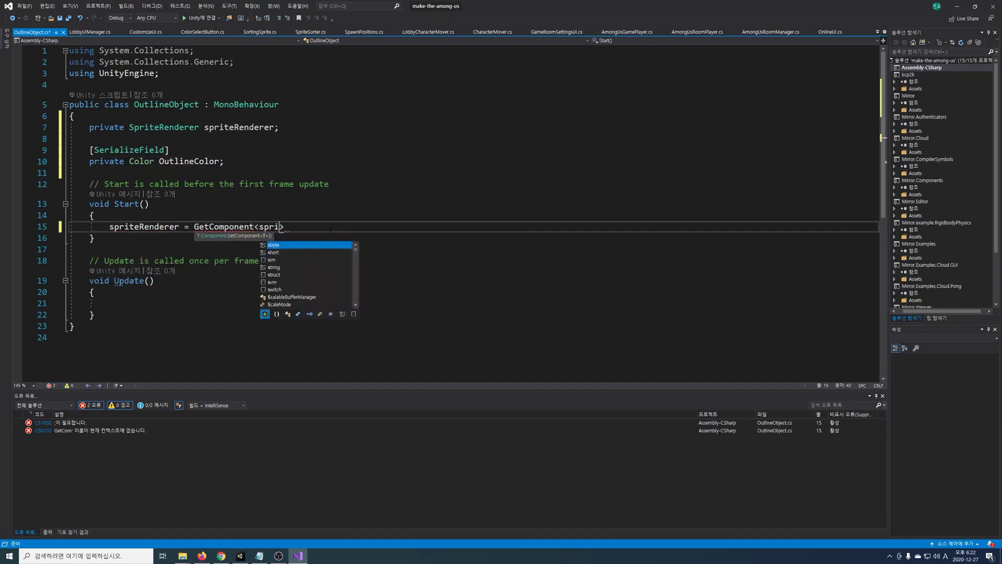
{"action": "type", "text": "ter"}
{"action": "key", "text": "Tab"}
{"action": "type", "text": "();"}
{"action": "key", "text": "Return"}
{"action": "type", "text": "spriteRenderer.material"}
{"action": "key", "text": "Home"}
{"action": "type", "text": "var inst = Instantiate("}
{"action": "key", "text": "End"}
{"action": "type", "text": ");"}
{"action": "key", "text": "Return"}
{"action": "type", "text": "spriteRenderer.material = inst;"}
Set the material's _OutlieColor to OutlineColor in Start().
{"action": "key", "text": "Return"}
{"action": "type", "text": "spriteRenderer.material."}
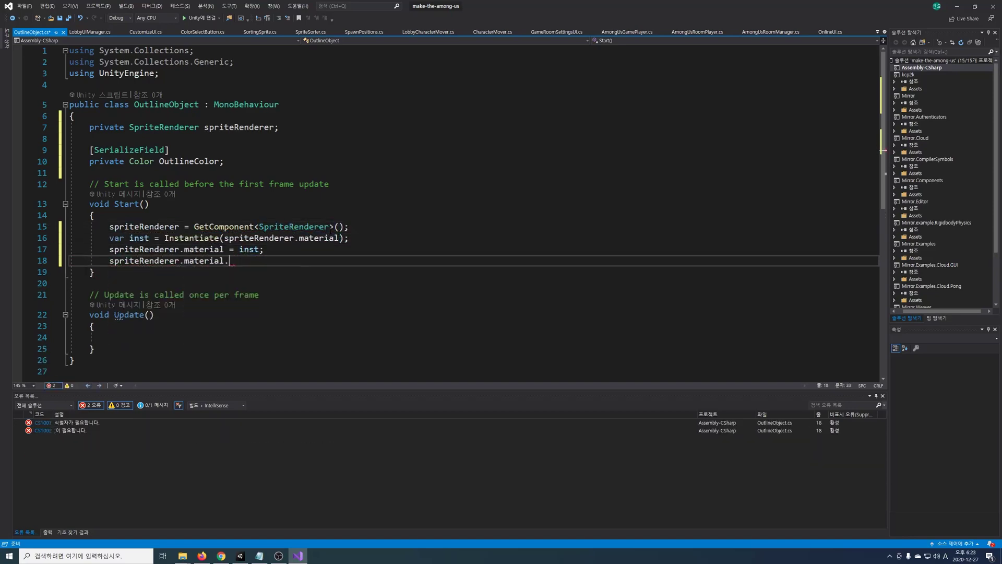
{"action": "type", "text": "SetColor(\"_OutlieColor\", cool"}
{"action": "key", "text": "Tab"}
{"action": "type", "text": ");"}
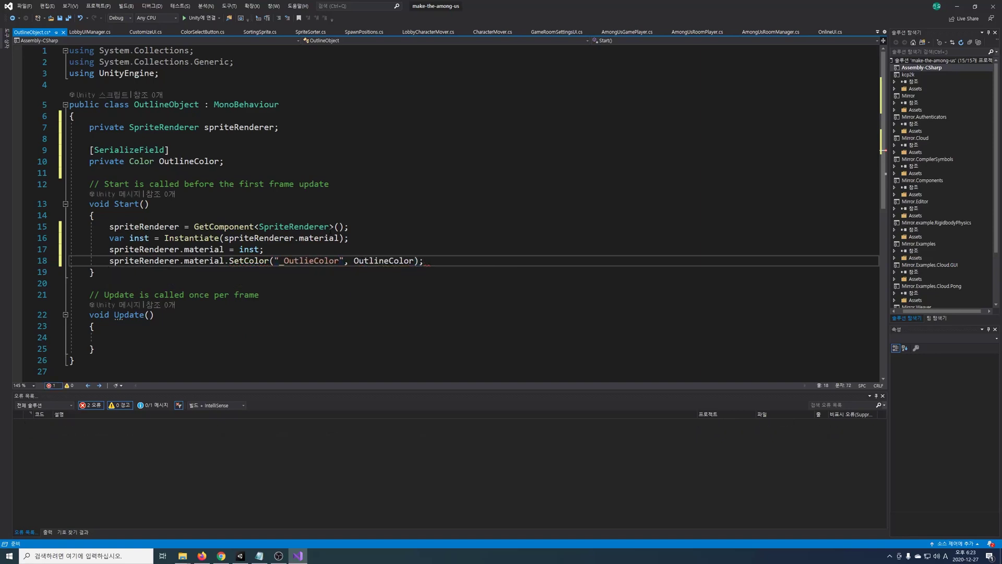
Replace Update with OnTriggerEnter2D and start getting the colliding character component.
{"action": "left_click_drag", "start_coordinate": [68, 294], "coordinate": [445, 349]}
{"action": "type", "text": "private OnTri"}
{"action": "key", "text": "Tab"}
{"action": "type", "text": "var "}
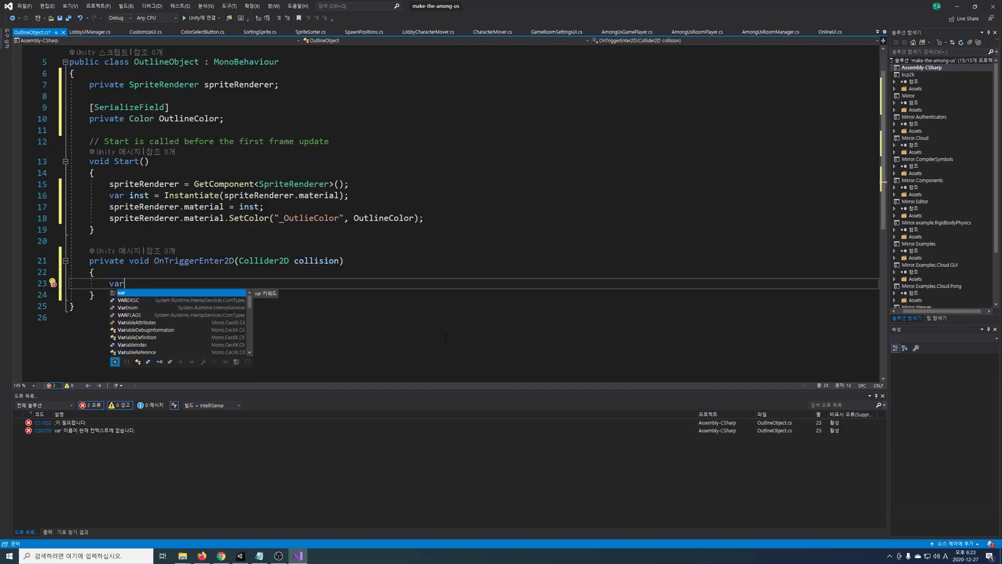
{"action": "type", "text": " character = collision.GetComponent<>"}
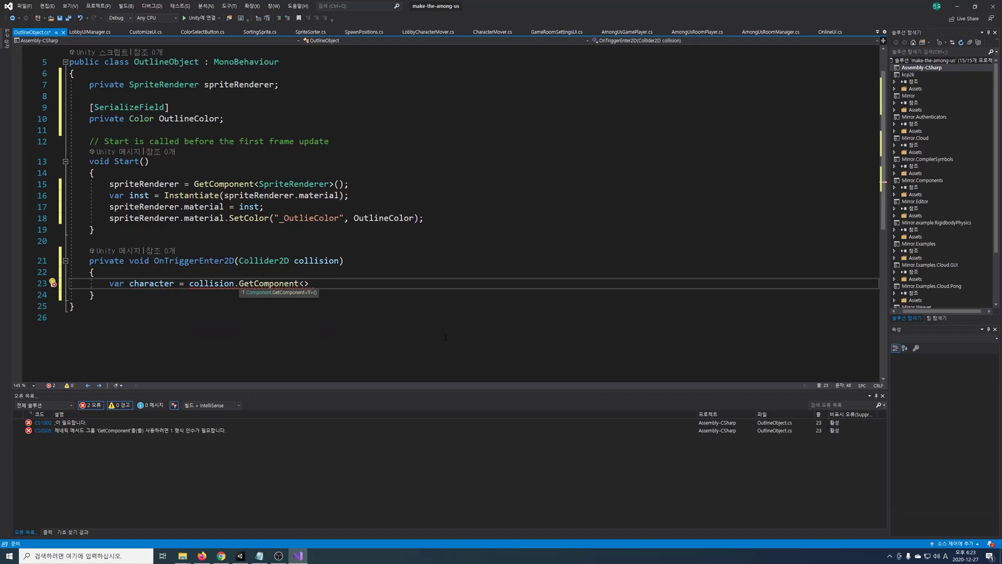
{"action": "type", "text": "Charac"}
In OnTriggerEnter2D, enable the sprite renderer when a CharacterMover with authority enters.
{"action": "key", "text": "Tab"}
{"action": "type", "text": "();"}
{"action": "key", "text": "Return"}
{"action": "type", "text": "if(character != null && character.hasAuthority)"}
{"action": "key", "text": "Return"}
{"action": "type", "text": "{"}
{"action": "key", "text": "Return"}
{"action": "type", "text": "spriteRenderer.enabled = true;"}
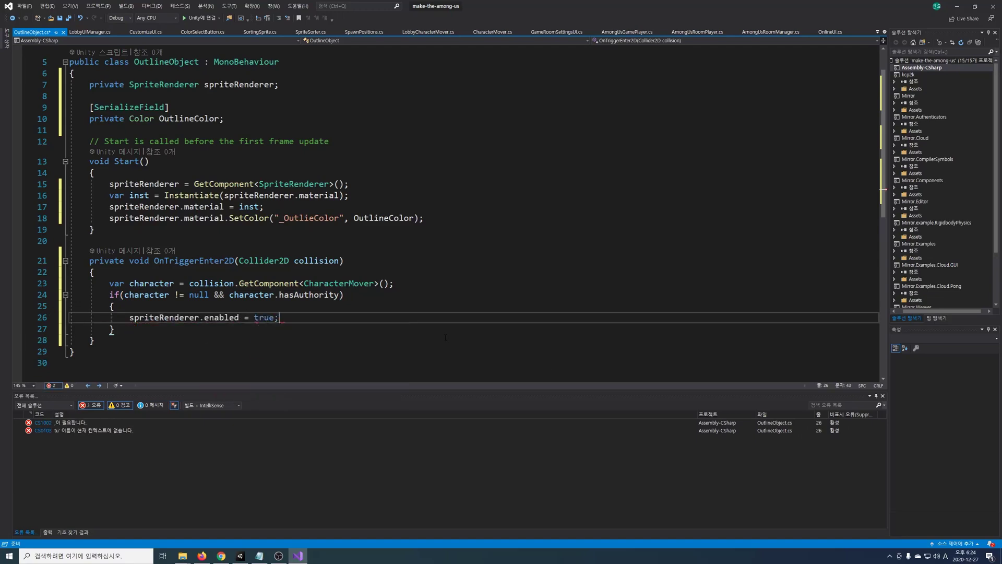
Add an OnTriggerExit2D method below OnTriggerEnter2D.
{"action": "left_click", "coordinate": [445, 337]}
{"action": "scroll", "coordinate": [445, 337], "scroll_direction": "down", "scroll_amount": 3}
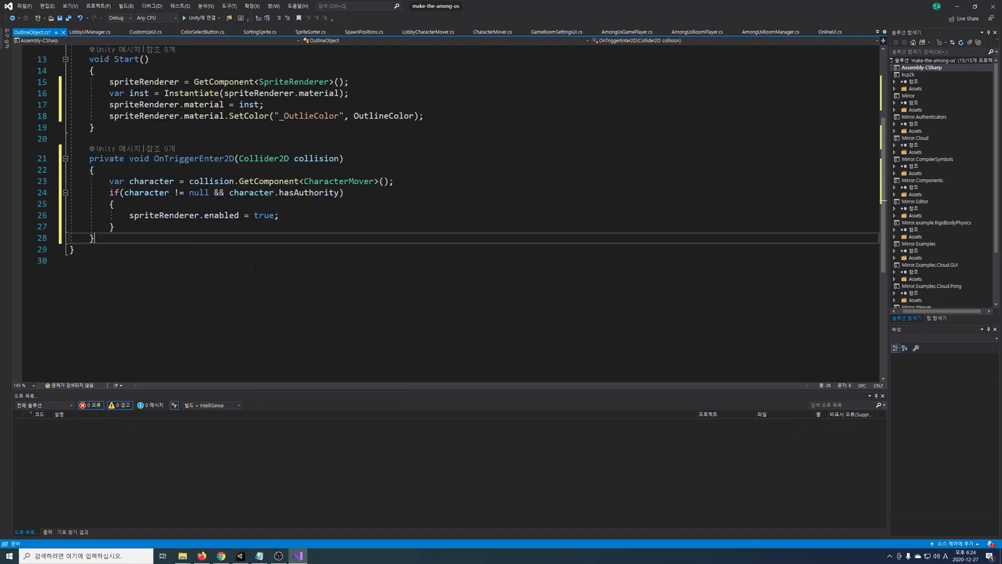
{"action": "key", "text": "Return"}
{"action": "key", "text": "Return"}
{"action": "type", "text": "private void OnTriggerEx"}
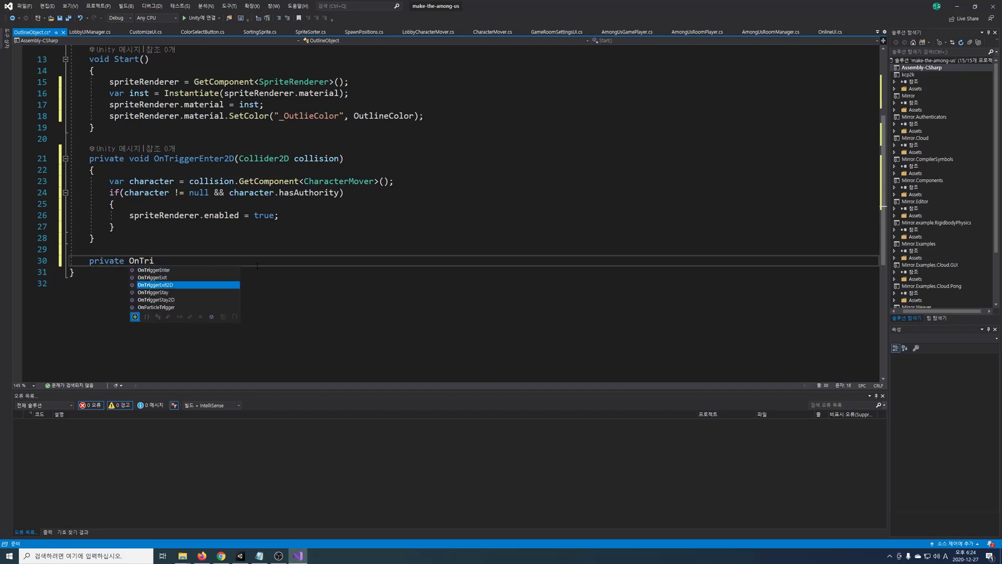
{"action": "key", "text": "Tab"}
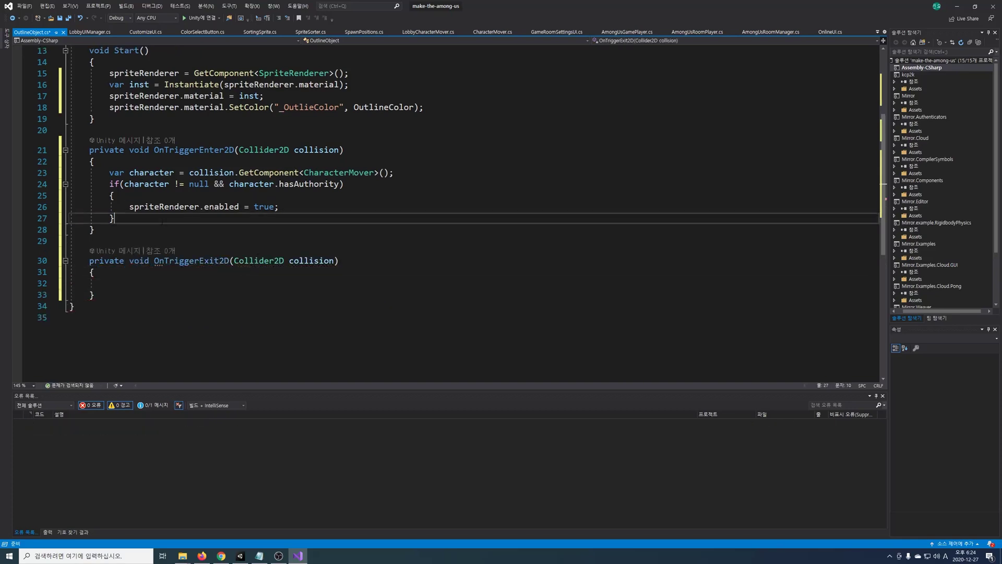
Copy the character check into OnTriggerExit2D with enabled = false, and save OutlineObject.cs.
{"action": "left_click_drag", "start_coordinate": [339, 220], "coordinate": [74, 173]}
{"action": "key", "text": "ctrl+c"}
{"action": "left_click", "coordinate": [508, 283]}
{"action": "key", "text": "ctrl+v"}
{"action": "double_click", "coordinate": [266, 318]}
{"action": "type", "text": "false"}
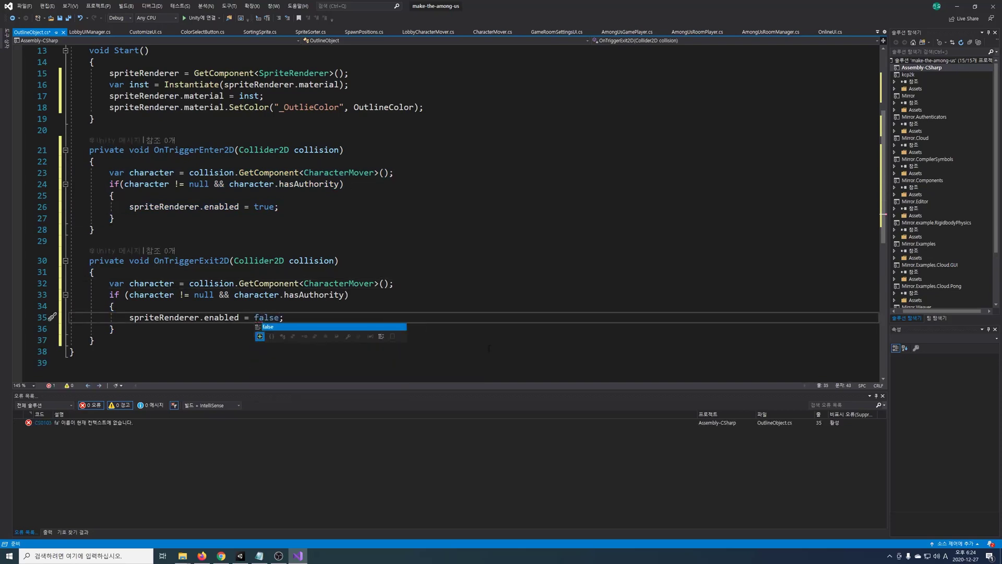
{"action": "left_click", "coordinate": [496, 319]}
{"action": "left_click", "coordinate": [461, 281]}
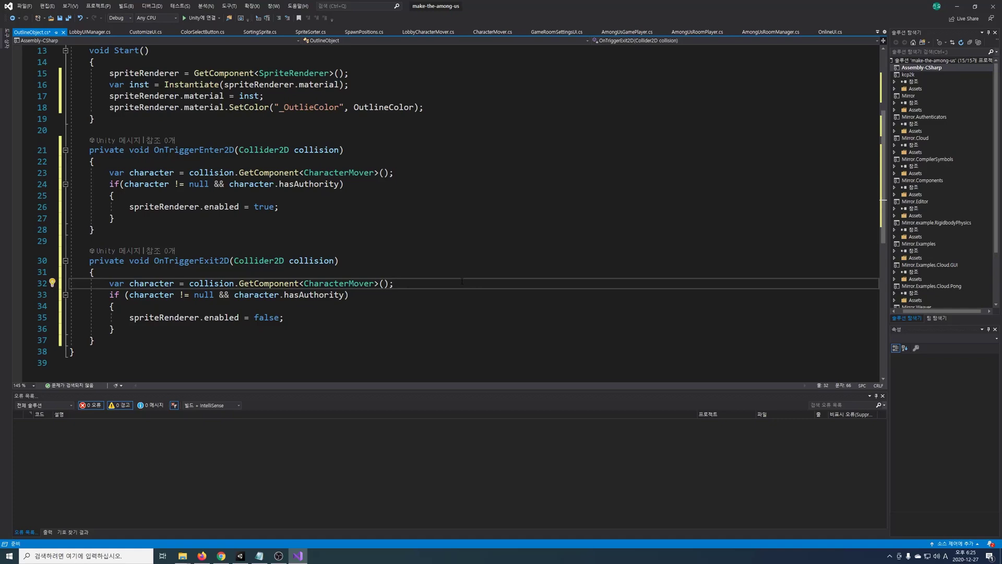
{"action": "key", "text": "Up"}
{"action": "key", "text": "ctrl+s"}
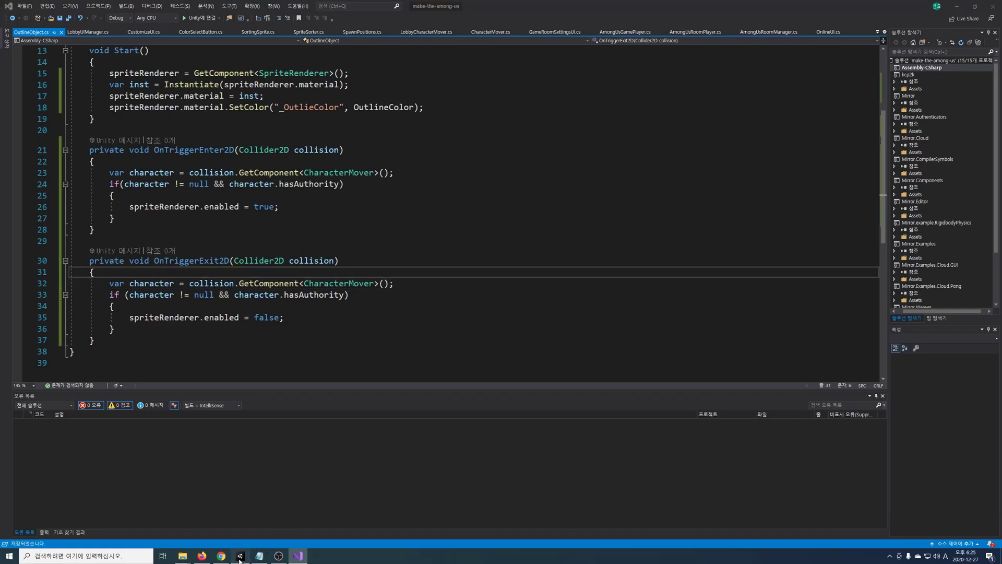
Create a CustomizeLaptop script in Unity and open it in Visual Studio.
{"action": "left_click", "coordinate": [240, 556]}
{"action": "type", "text": "p"}
{"action": "key", "text": "Return"}
{"action": "double_click", "coordinate": [696, 403]}
Add a serialized Sprite useButtonSprite field to CustomizeLaptop.
{"action": "left_click", "coordinate": [297, 115]}
{"action": "key", "text": "Return"}
{"action": "type", "text": "[SerializeField]"}
{"action": "key", "text": "Return"}
{"action": "type", "text": "private Sprite useButtonSprite;"}
Add a spriteRenderer field and instantiate its material in Start().
{"action": "key", "text": "Return"}
{"action": "type", "text": "private SpriteRenderer spriteRenderer;"}
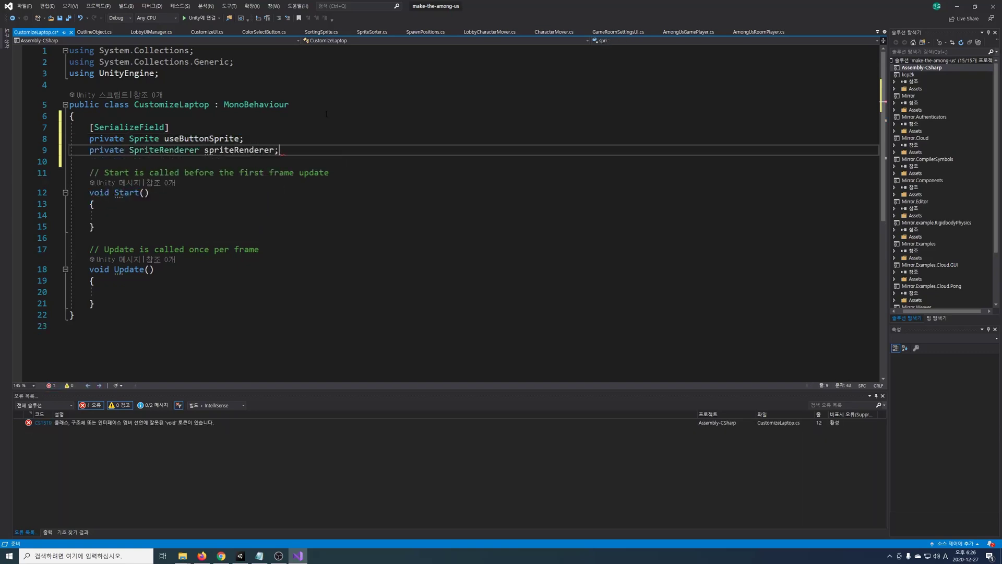
{"action": "key", "text": "Down"}
{"action": "key", "text": "Down"}
{"action": "key", "text": "Down"}
{"action": "type", "text": "spriteRenderer "}
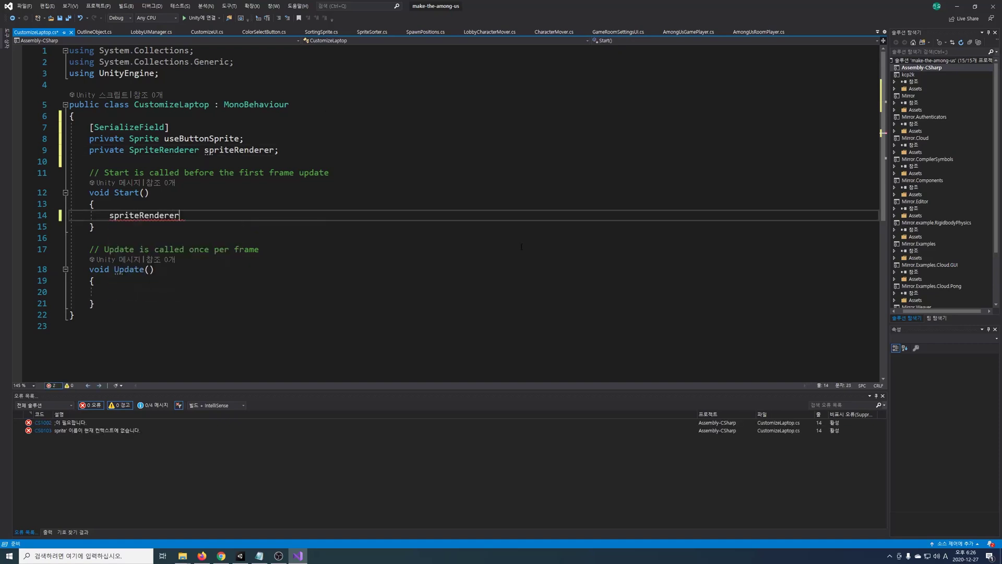
{"action": "type", "text": "= Ge"}
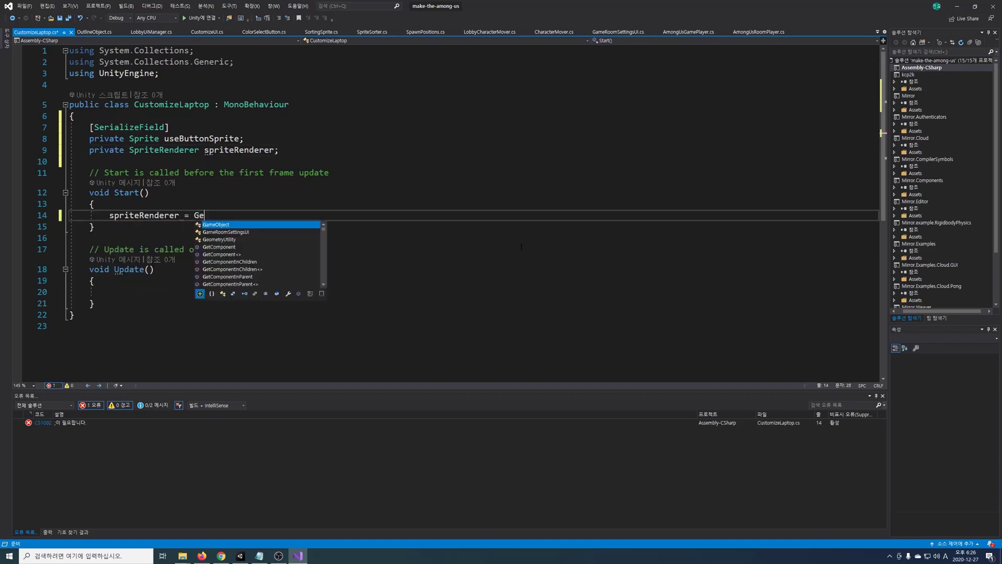
{"action": "type", "text": "tComponent<SpriteRenderer>();"}
{"action": "key", "text": "Return"}
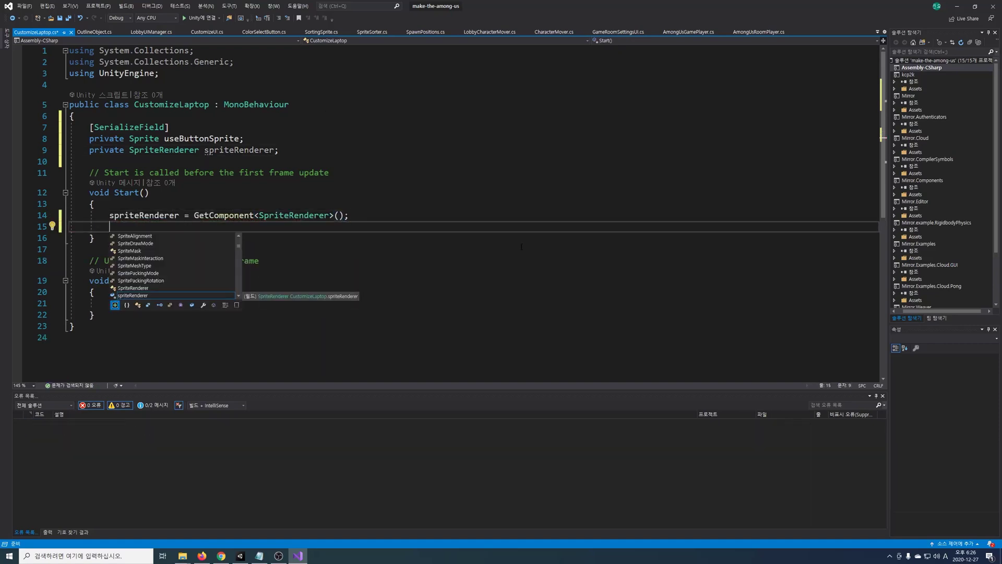
{"action": "type", "text": "var inst = Instantiate(spriteRenderer.material);"}
{"action": "key", "text": "Return"}
{"action": "type", "text": "spr"}
{"action": "key", "text": "Tab"}
{"action": "type", "text": ".material = inst;"}
Replace Update with OnTriggerEnter2D setting the material's _Highlighted float to 1.
{"action": "left_click_drag", "start_coordinate": [90, 271], "coordinate": [100, 326]}
{"action": "type", "text": "private void On"}
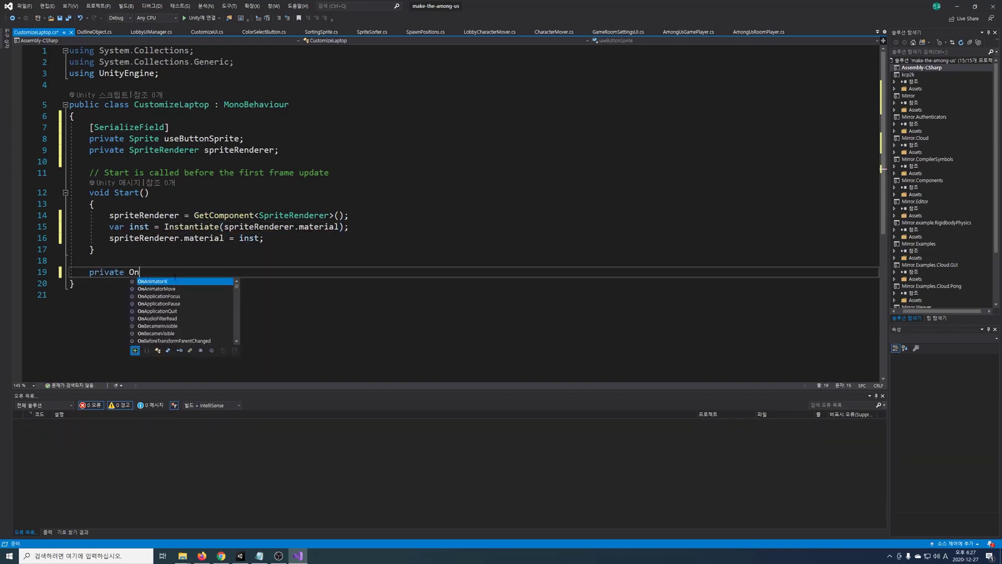
{"action": "type", "text": "Tri"}
{"action": "key", "text": "Tab"}
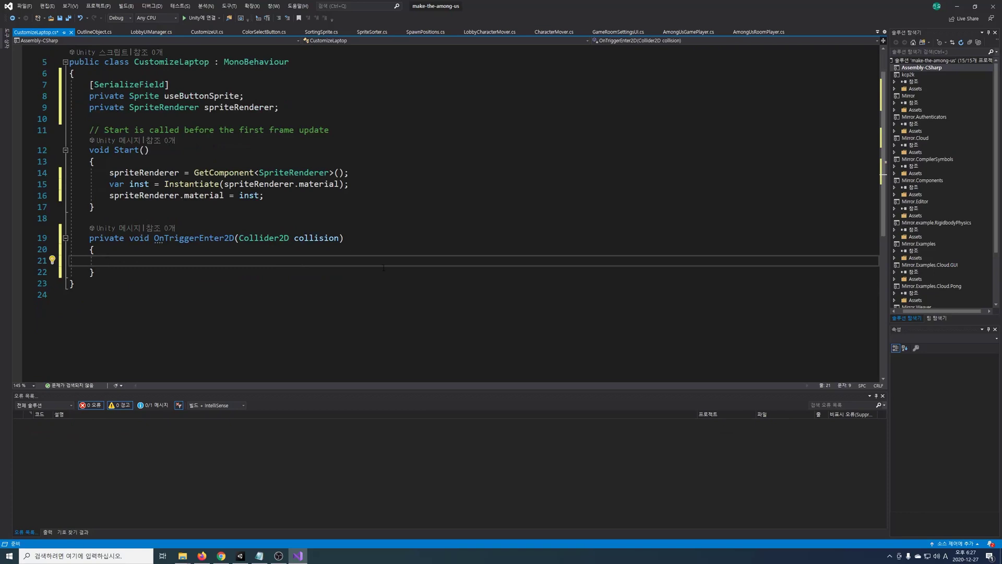
{"action": "key", "text": "ctrl+z"}
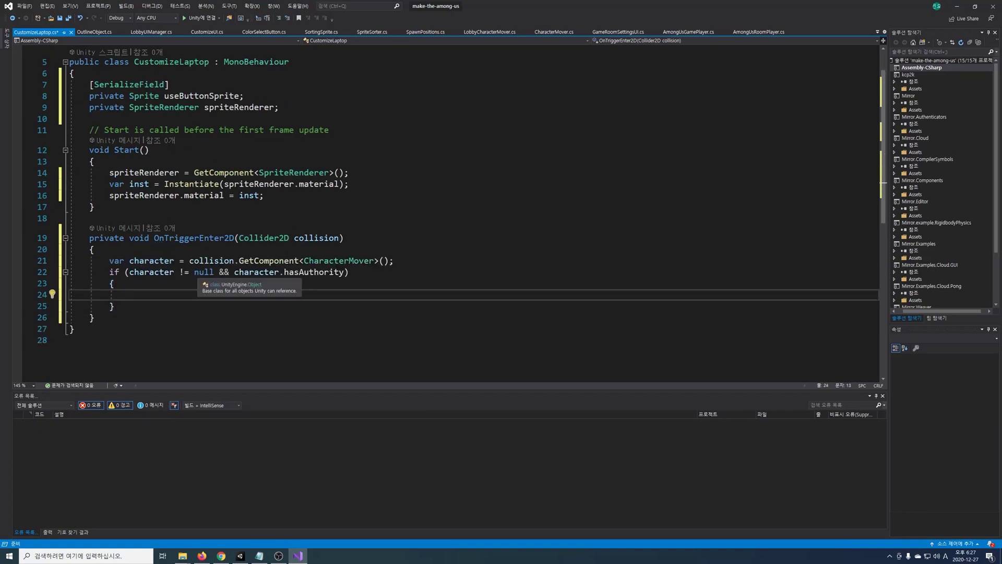
{"action": "type", "text": "spriteRenderer.SetFlo"}
{"action": "key", "text": "BackSpace"}
{"action": "key", "text": "BackSpace"}
{"action": "key", "text": "BackSpace"}
{"action": "type", "text": "ma.Set"}
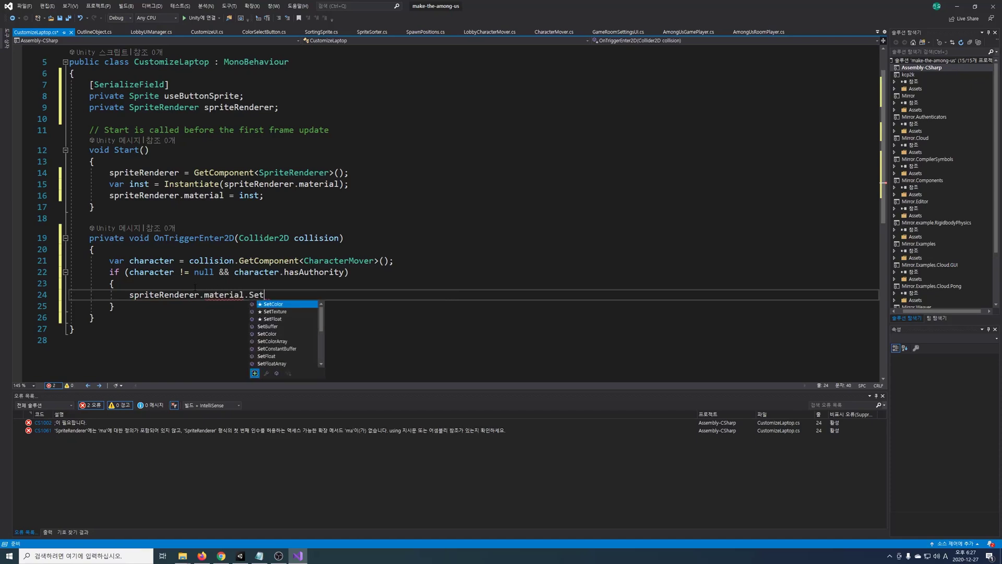
{"action": "type", "text": "Float(\" "}
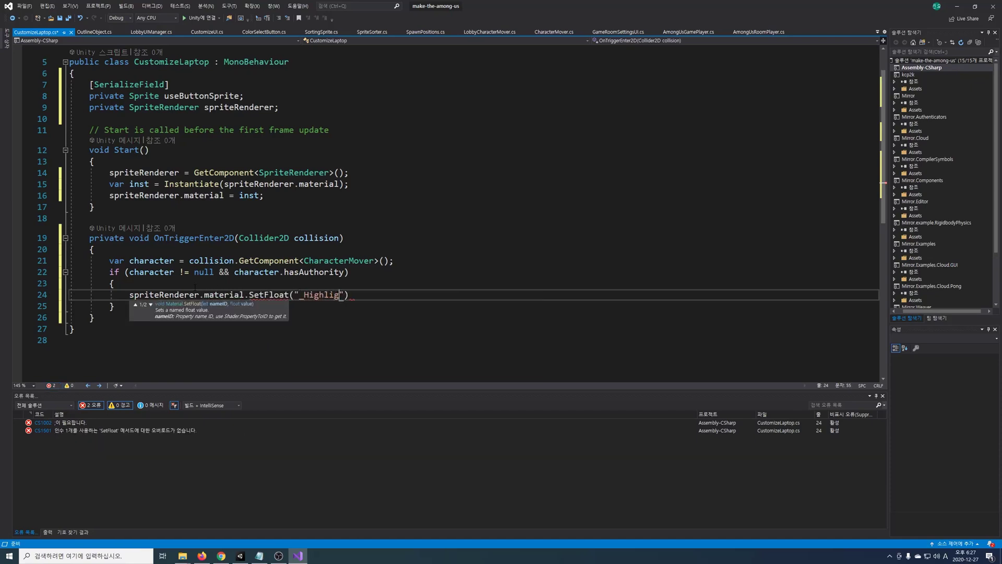
{"action": "type", "text": ", 1f)"}
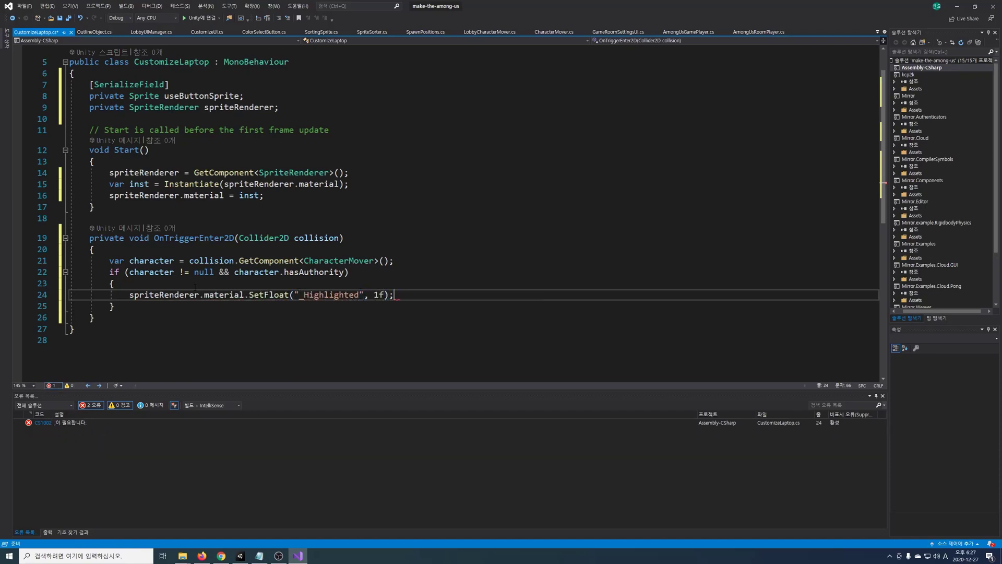
Add OnTriggerExit2D with the character check, setting _Highlighted to 0.
{"action": "scroll", "coordinate": [195, 287], "scroll_direction": "down", "scroll_amount": 2}
{"action": "key", "text": "Down"}
{"action": "key", "text": "Down"}
{"action": "key", "text": "Return"}
{"action": "key", "text": "Return"}
{"action": "type", "text": "private"}
{"action": "type", "text": " OnTri"}
{"action": "key", "text": "Down"}
{"action": "key", "text": "Down"}
{"action": "key", "text": "Tab"}
{"action": "key", "text": "ctrl+v"}
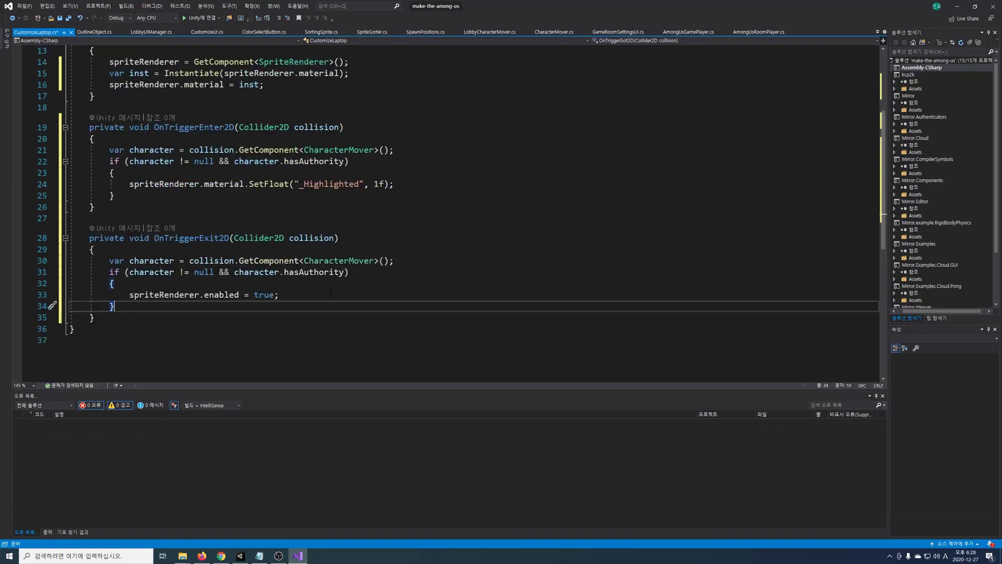
{"action": "key", "text": "BackSpace"}
{"action": "key", "text": "BackSpace"}
{"action": "key", "text": "BackSpace"}
{"action": "key", "text": "BackSpace"}
{"action": "type", "text": "material.Setf(\"_G"}
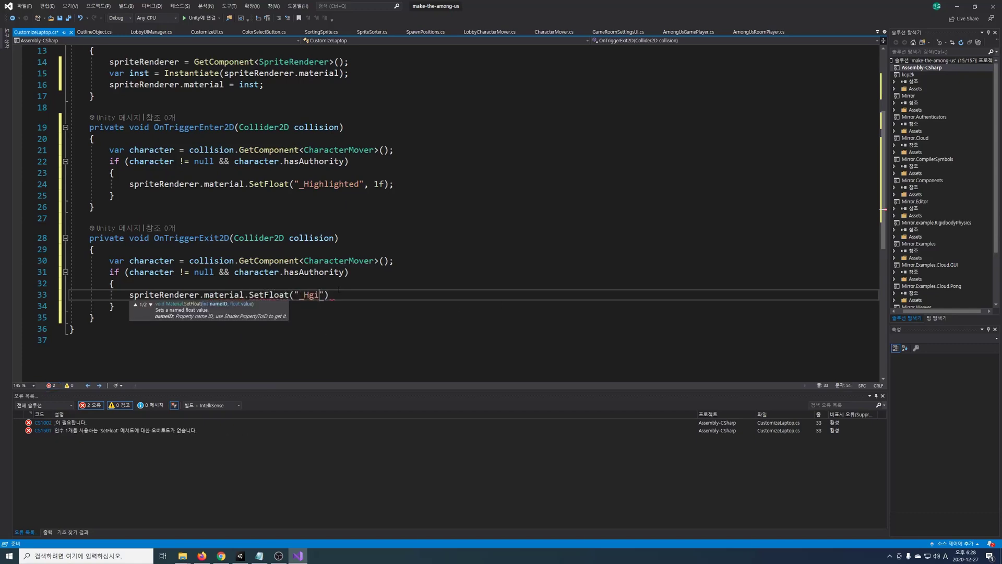
{"action": "type", "text": ", 0f);"}
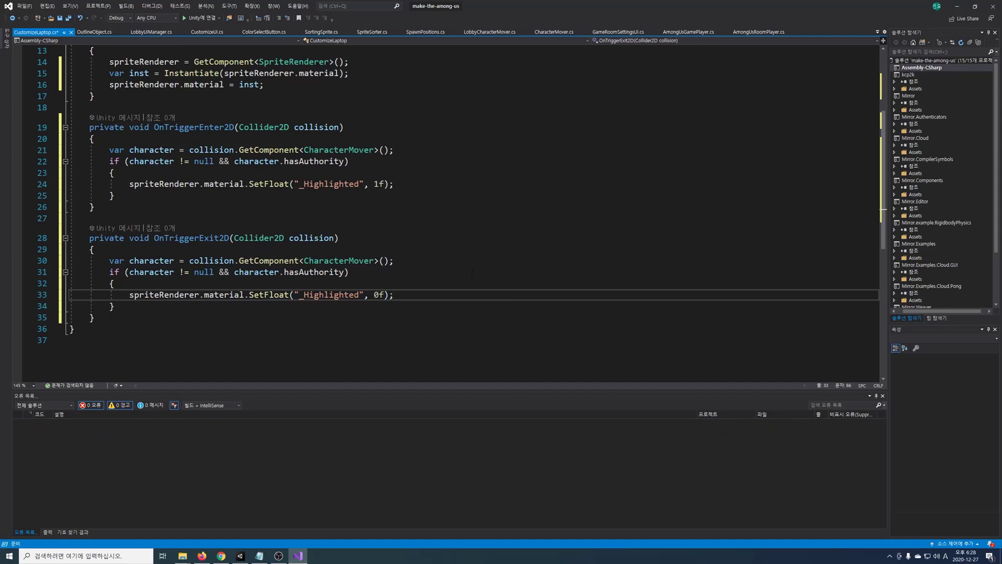
{"action": "left_click", "coordinate": [151, 32]}
Add a using UnityEngine.UI directive to LobbyUIManager.cs.
{"action": "scroll", "coordinate": [318, 157], "scroll_direction": "up", "scroll_amount": 5}
{"action": "left_click", "coordinate": [318, 73]}
{"action": "key", "text": "Return"}
{"action": "type", "text": "using UnityEngine.UI;"}
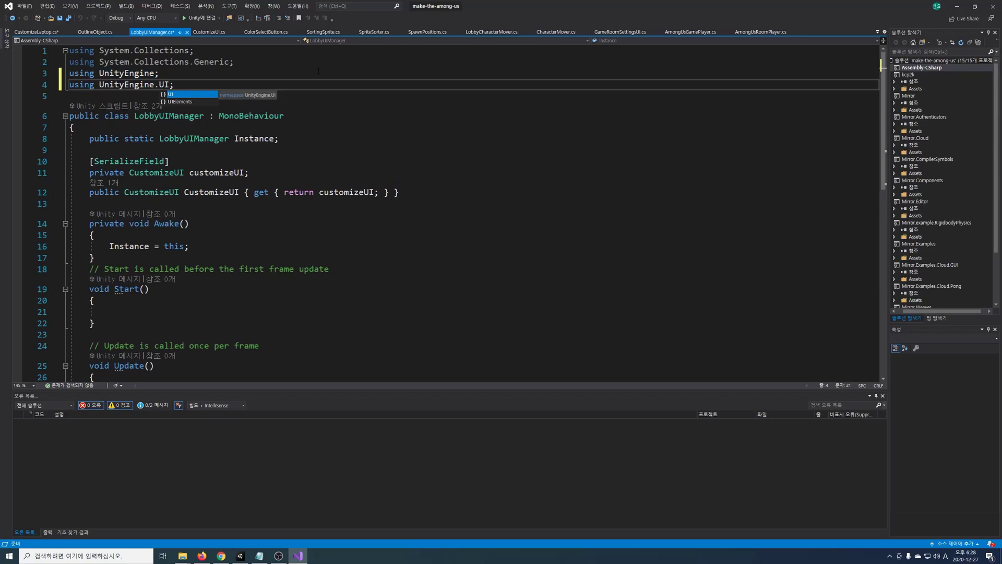
Add serialized useButton and original-sprite fields and declare SetUseButton(Sprite, UnityAction).
{"action": "left_click", "coordinate": [514, 203]}
{"action": "key", "text": "Return"}
{"action": "type", "text": "[SerializeField]"}
{"action": "key", "text": "Return"}
{"action": "type", "text": "private Button useBu"}
{"action": "type", "text": "tton;"}
{"action": "key", "text": "Return"}
{"action": "type", "text": "[SerializeField]"}
{"action": "key", "text": "Return"}
{"action": "type", "text": "private Sprite origi"}
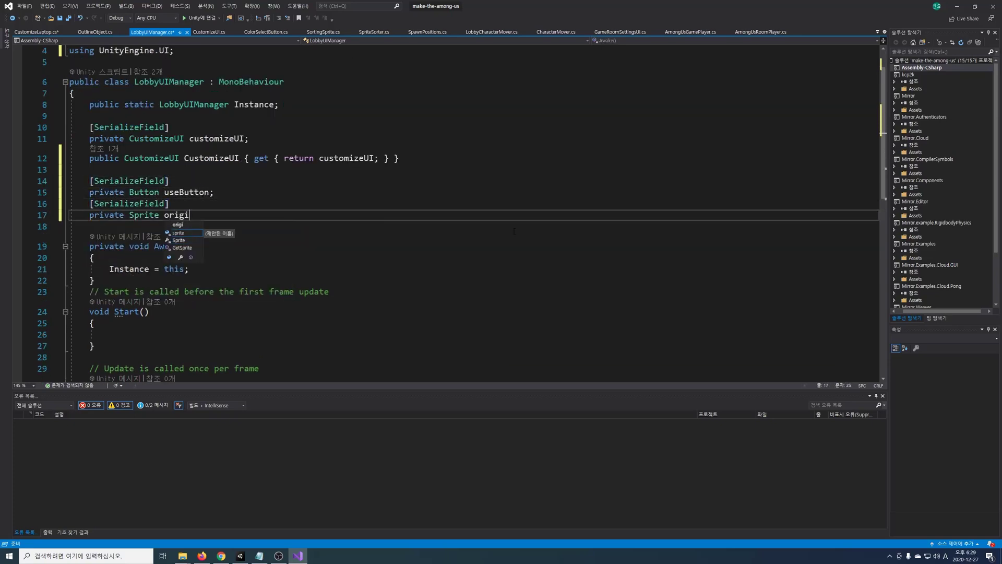
{"action": "type", "text": "e;"}
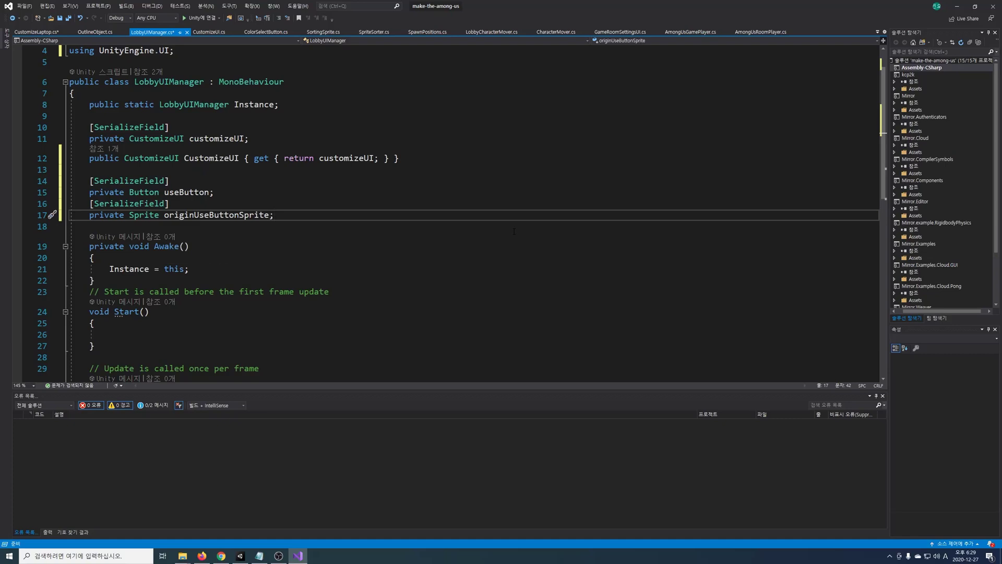
{"action": "type", "text": "public void SetUseButton(Sprite sprite, UnityAction action)"}
Make SetUseButton set the button sprite, add the action listener, and enable interaction.
{"action": "key", "text": "Return"}
{"action": "type", "text": "{"}
{"action": "key", "text": "Return"}
{"action": "type", "text": "useButton."}
{"action": "type", "text": "image.sprite = sprite;"}
{"action": "key", "text": "Return"}
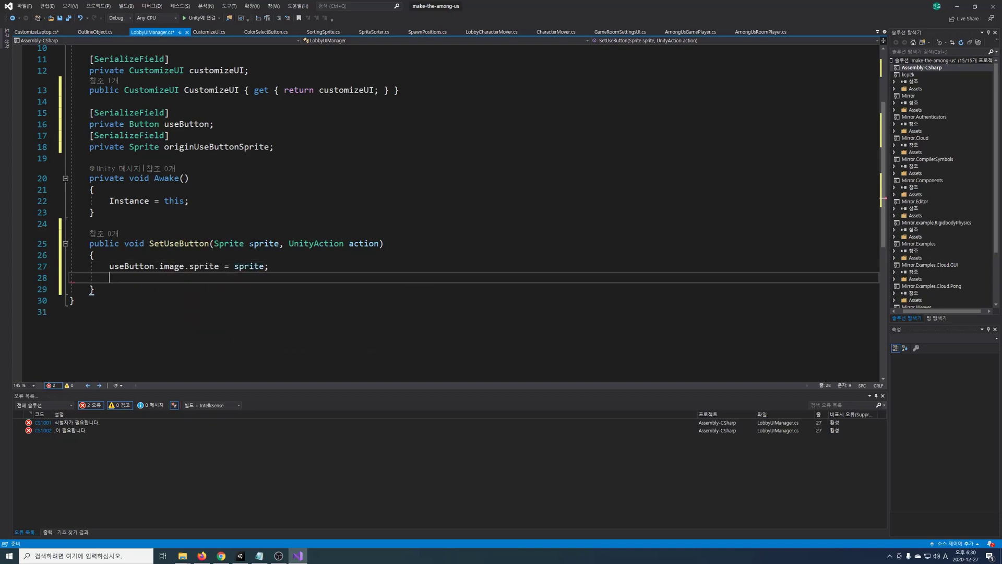
{"action": "type", "text": "useButton.onClick.AddListener(action);"}
{"action": "key", "text": "Return"}
{"action": "type", "text": "useButton.interactable = true;"}
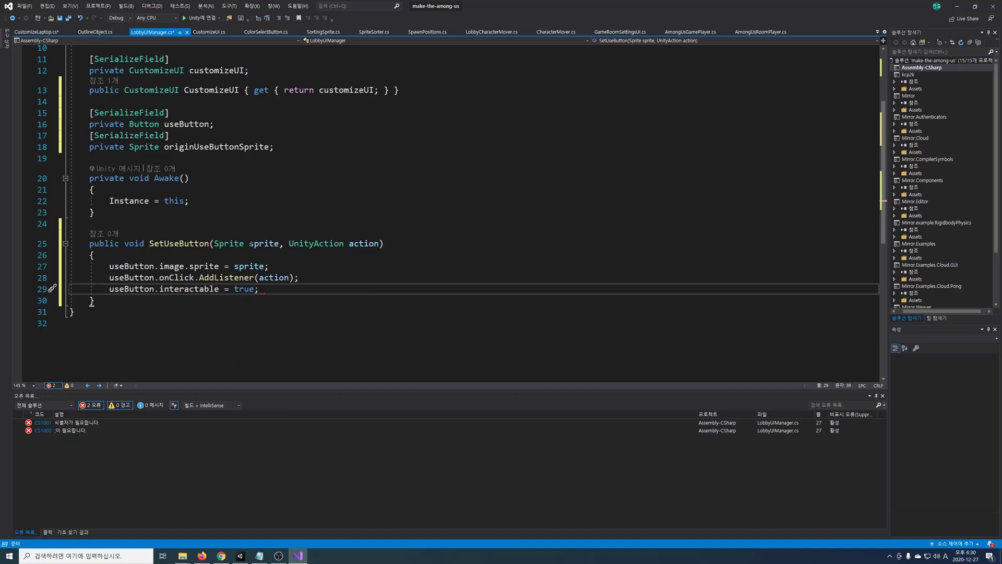
Write UnsetUseButton restoring the original sprite, removing all listeners, and setting interactable false.
{"action": "key", "text": "Down"}
{"action": "key", "text": "Return"}
{"action": "key", "text": "Return"}
{"action": "type", "text": "public void UnsetUseButton()"}
{"action": "key", "text": "Return"}
{"action": "type", "text": "{"}
{"action": "key", "text": "Return"}
{"action": "type", "text": "use"}
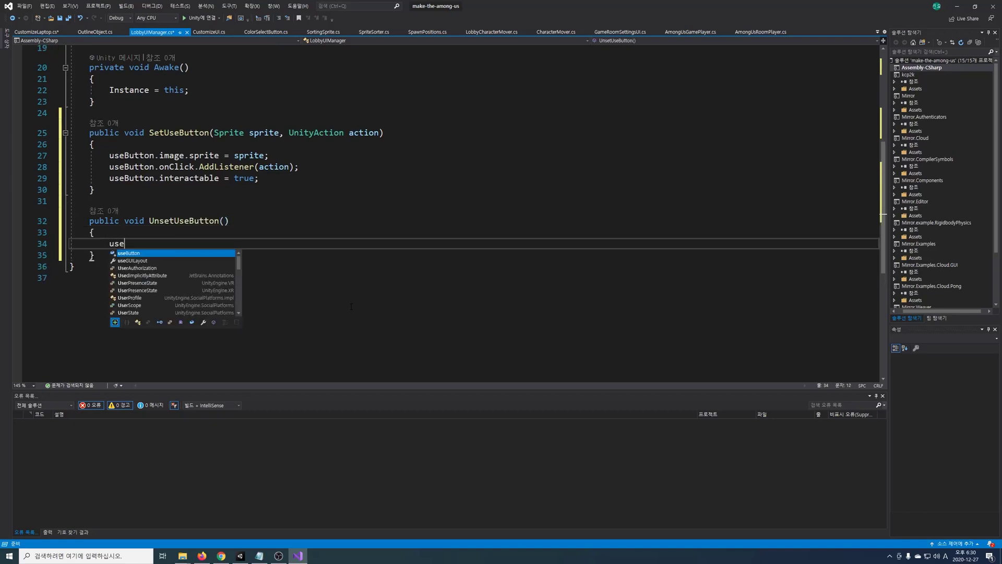
{"action": "type", "text": "Button.image.sprite = o"}
{"action": "key", "text": "semicolon"}
{"action": "key", "text": "Return"}
{"action": "type", "text": "useButton.onClick"}
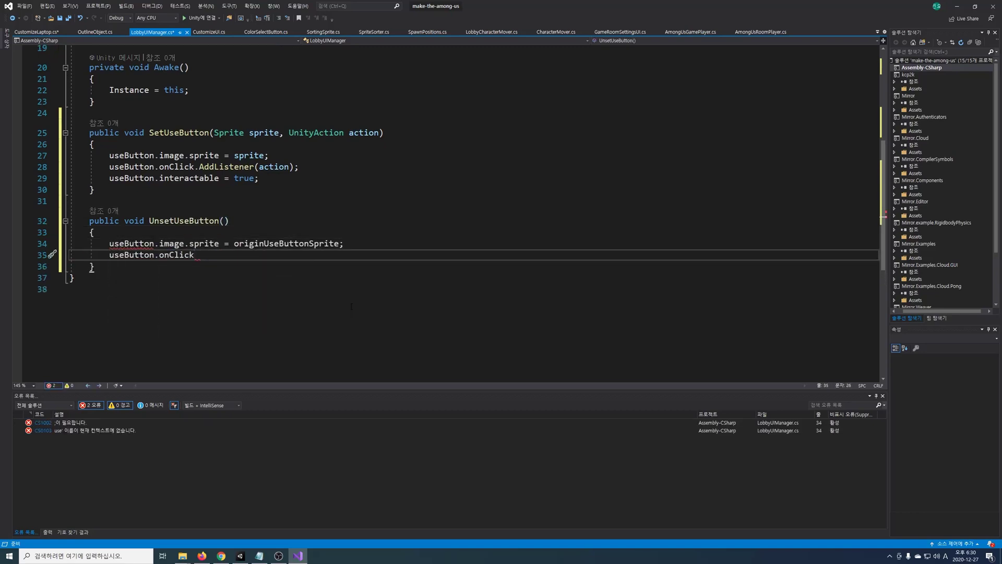
{"action": "type", "text": ".RemoveAllListeners();"}
{"action": "key", "text": "Return"}
{"action": "type", "text": "useButton.interactable = false;"}
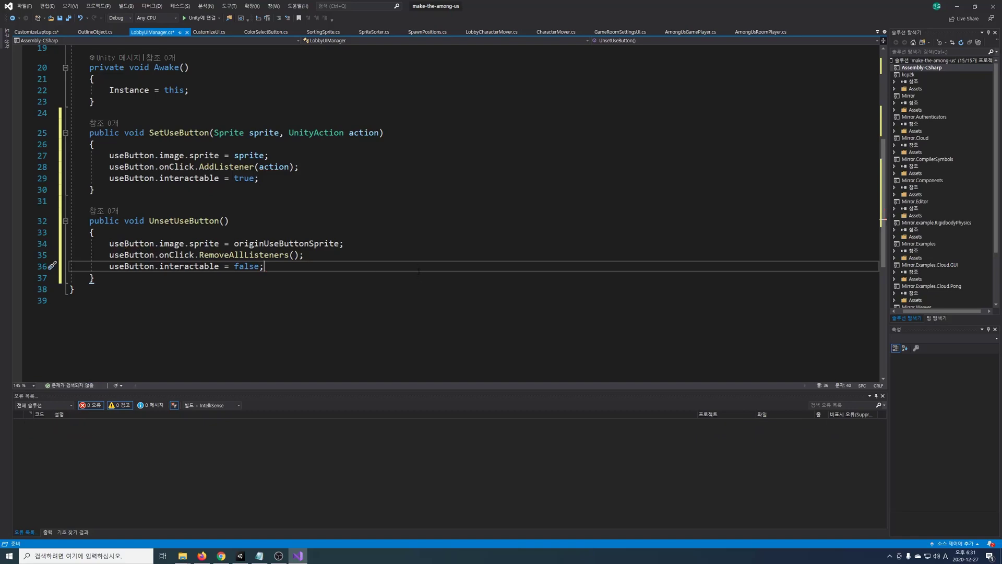
{"action": "key", "text": "Up"}
{"action": "key", "text": "End"}
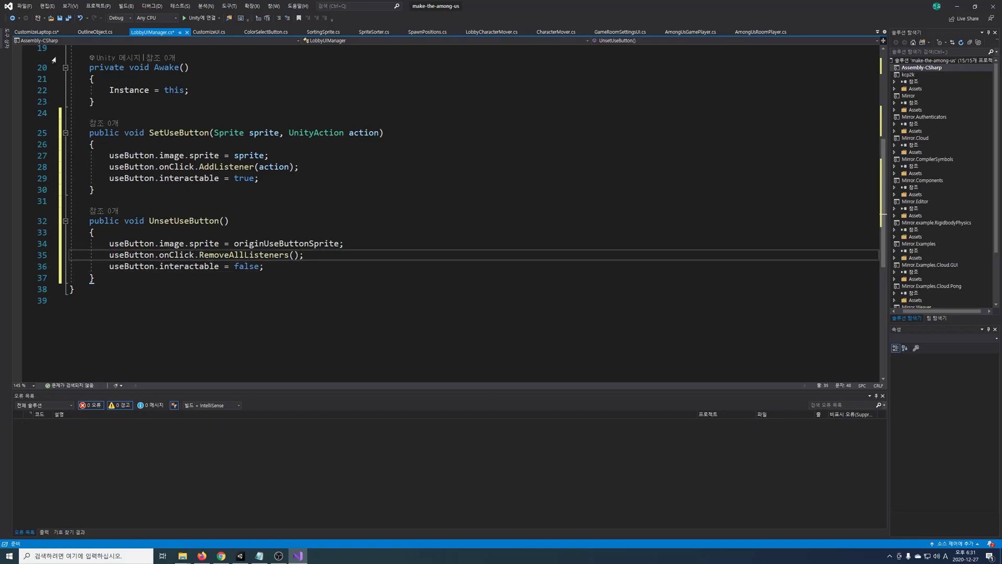
{"action": "left_click", "coordinate": [42, 33]}
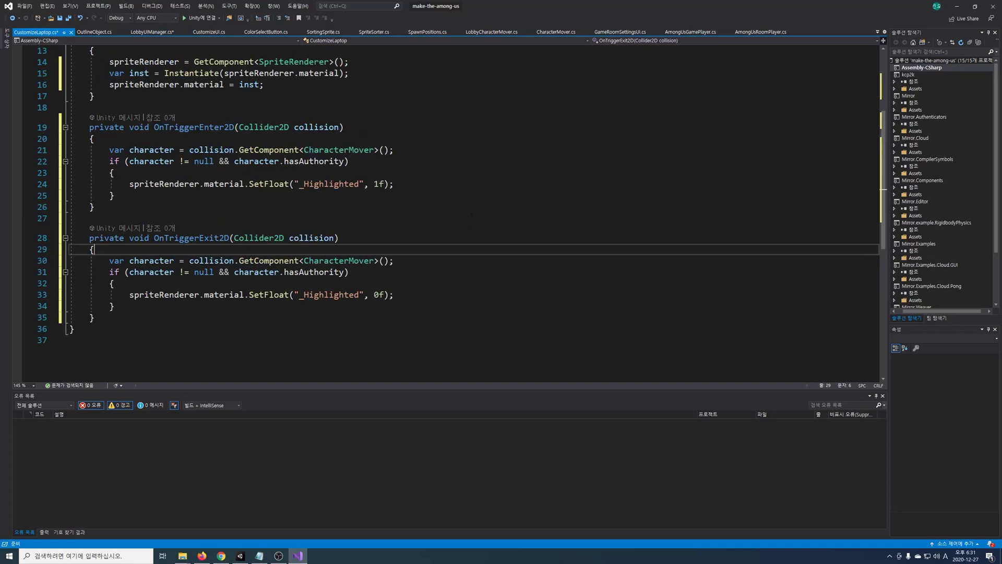
Add a public OnClickUse method that calls LobbyUIManager.Instance.CustomizeUI.Open().
{"action": "scroll", "coordinate": [471, 214], "scroll_direction": "down", "scroll_amount": 2}
{"action": "left_click", "coordinate": [230, 248]}
{"action": "key", "text": "Return"}
{"action": "key", "text": "Return"}
{"action": "type", "text": "public O"}
{"action": "type", "text": "()"}
{"action": "key", "text": "Return"}
{"action": "type", "text": "{"}
In OnTriggerEnter2D, call LobbyUIManager.Instance.SetUseButton(useButtonSprite, OnClickUse).
{"action": "key", "text": "Return"}
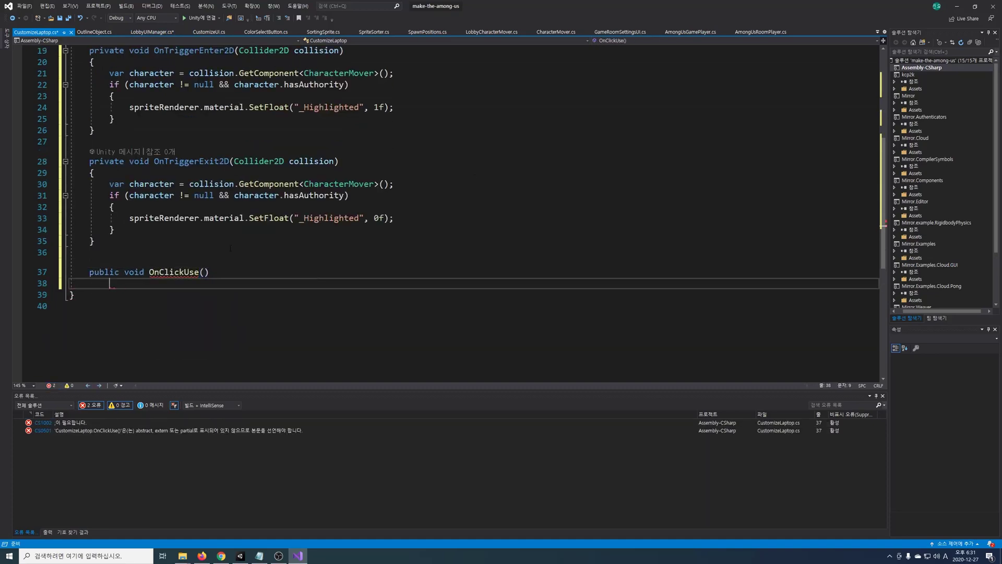
{"action": "type", "text": "LobbyUIManager.Instance.CustomizeUI.Open();"}
{"action": "left_click", "coordinate": [453, 107]}
{"action": "key", "text": "Return"}
{"action": "type", "text": "Lobby"}
{"action": "key", "text": "Tab"}
{"action": "type", "text": ".Instance.Set"}
{"action": "key", "text": "Tab"}
{"action": "type", "text": "("}
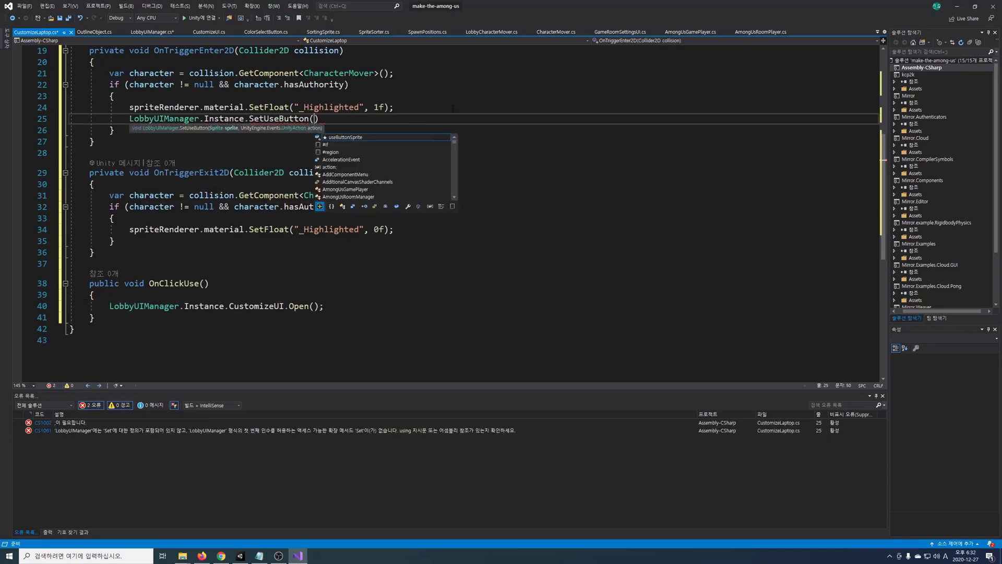
{"action": "type", "text": "useB"}
{"action": "key", "text": "Tab"}
{"action": "type", "text": ", O"}
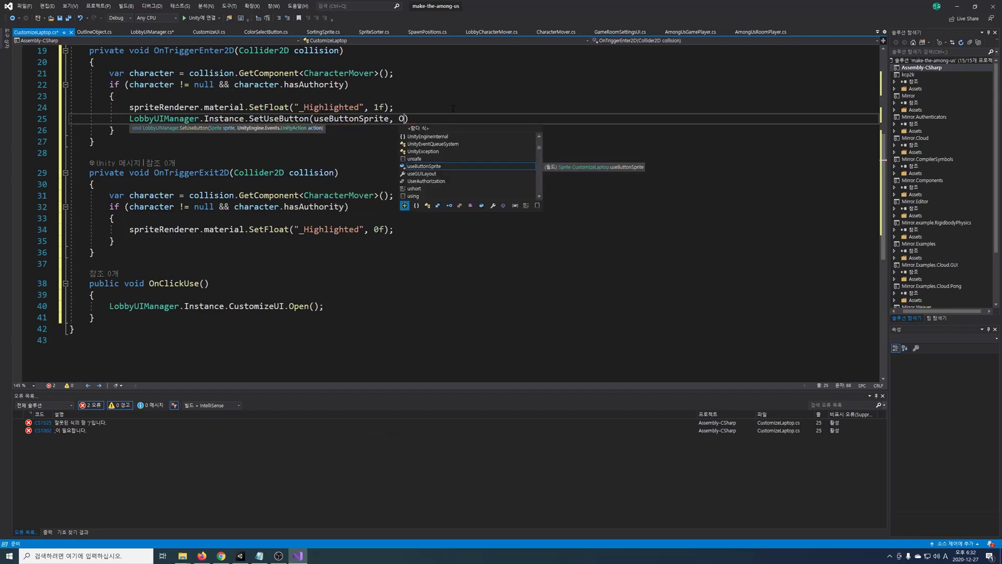
{"action": "type", "text": "nC"}
{"action": "key", "text": "Tab"}
{"action": "type", "text": ")"}
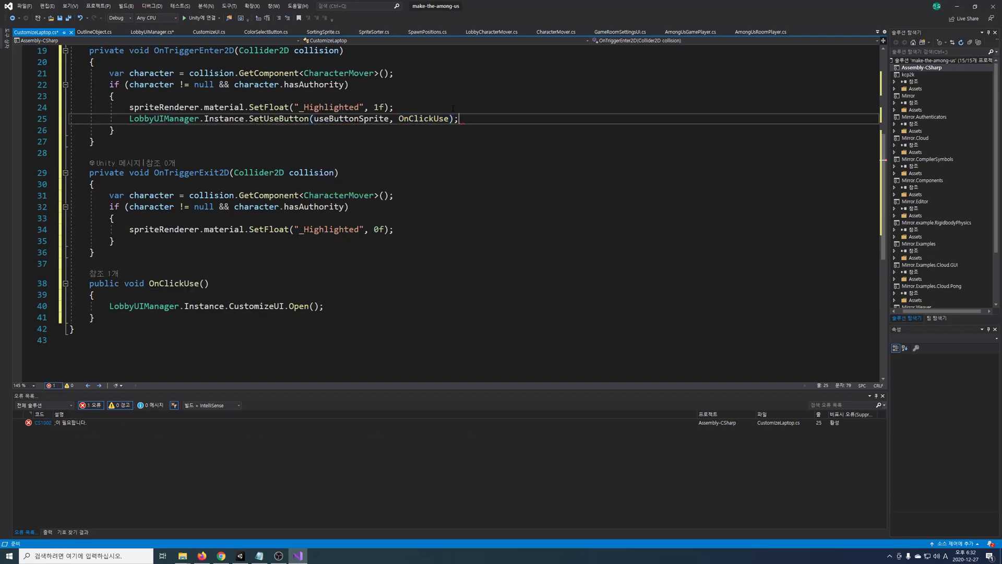
Begin an UnsetUseButton call on LobbyUIManager.Instance in OnTriggerExit2D.
{"action": "left_click", "coordinate": [473, 227]}
{"action": "key", "text": "Return"}
{"action": "type", "text": "Lobby"}
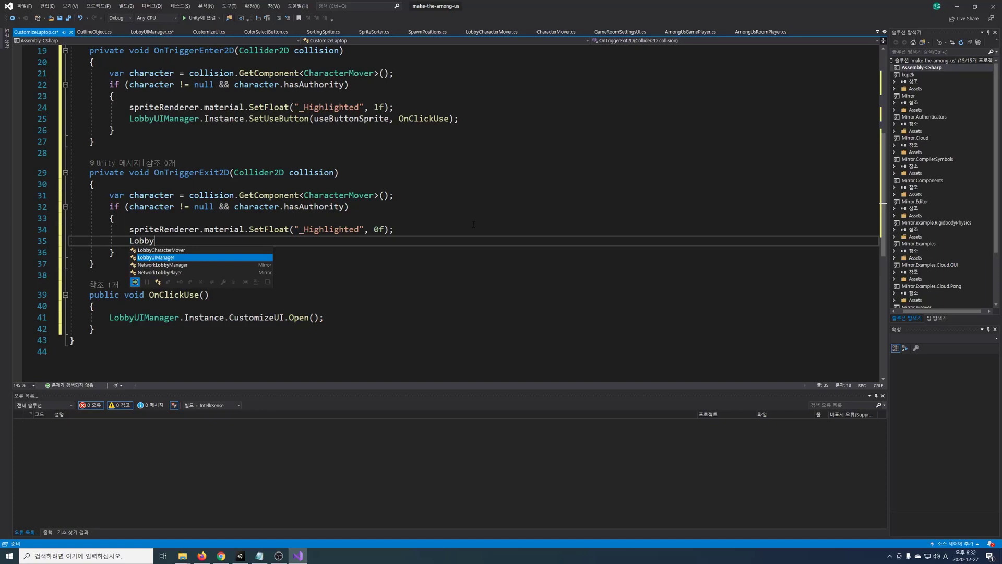
{"action": "key", "text": "Tab"}
{"action": "type", "text": ".In"}
{"action": "key", "text": "Tab"}
{"action": "type", "text": ".U"}
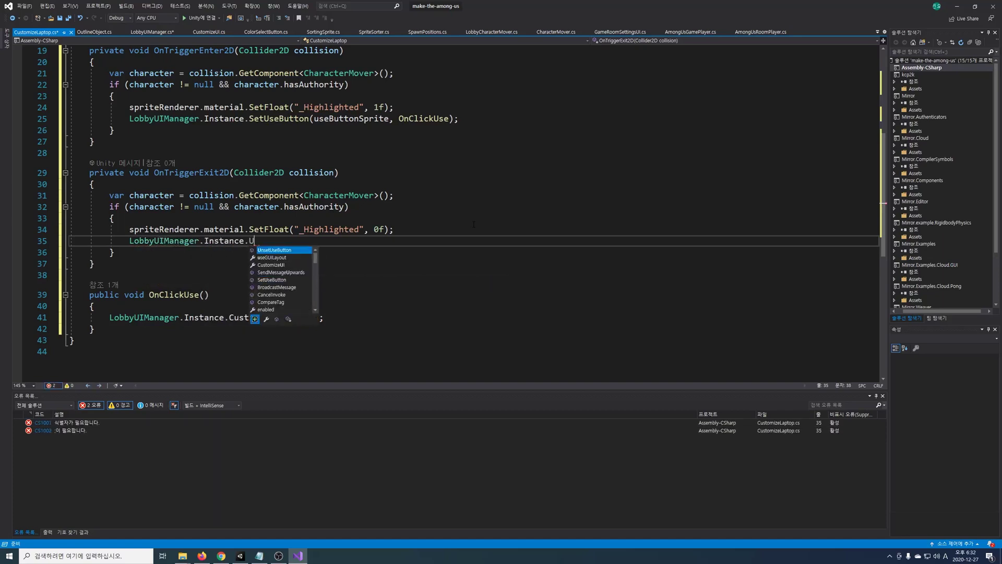
{"action": "type", "text": "n();"}
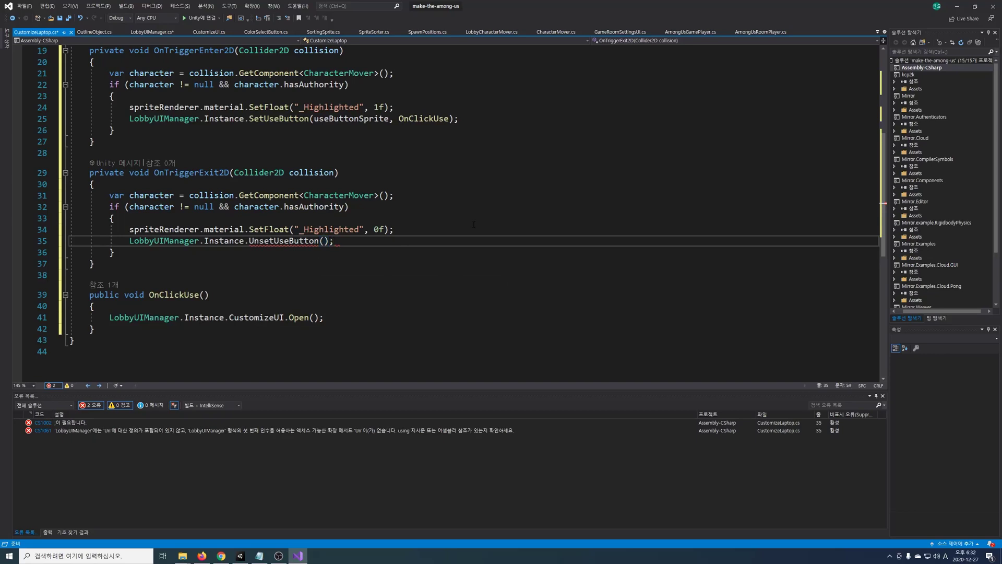
Make sprite_laptop_outline's colour opaque white, then disable its Sprite Renderer.
{"action": "left_click", "coordinate": [427, 230]}
{"action": "left_click", "coordinate": [241, 556]}
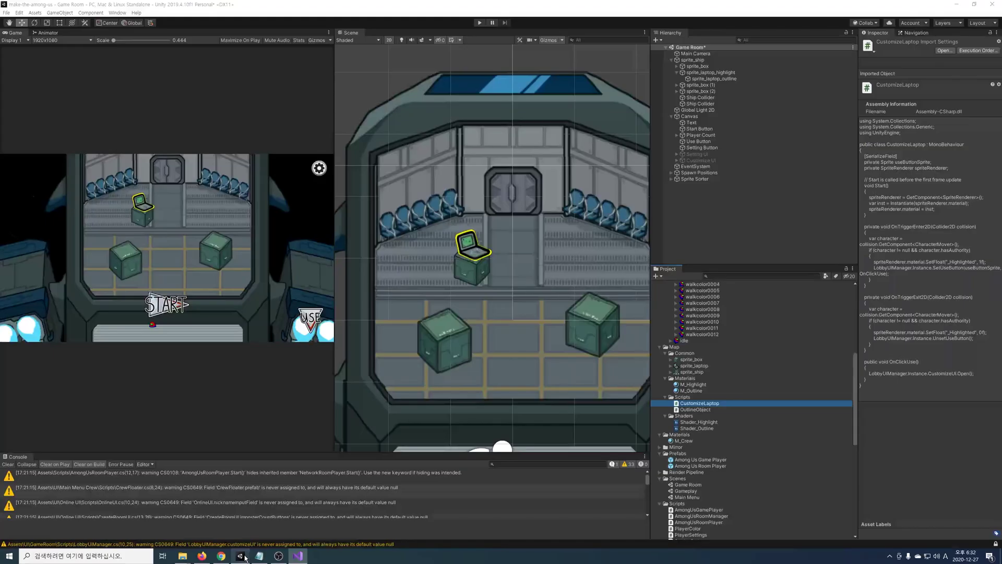
{"action": "left_click", "coordinate": [713, 78]}
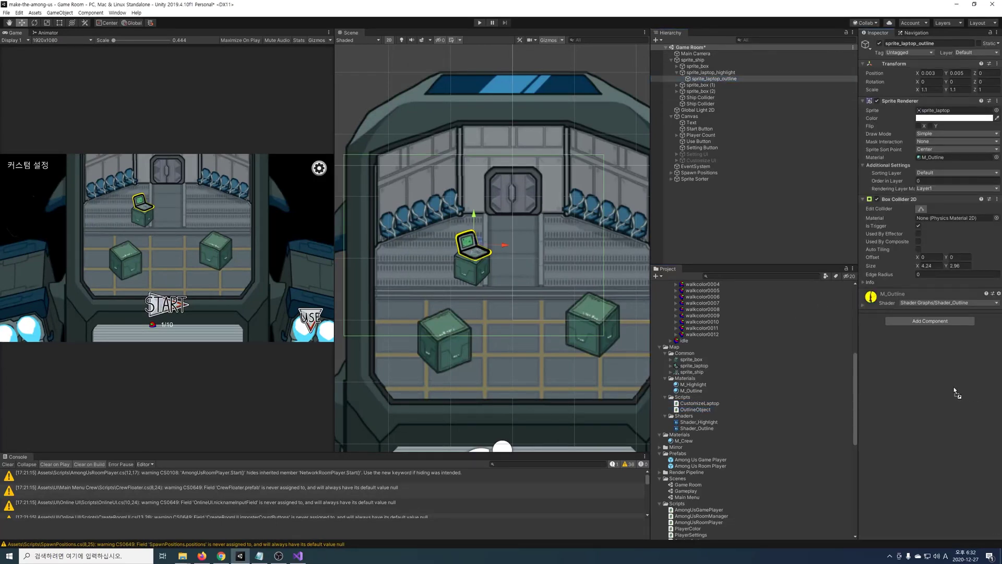
{"action": "left_click_drag", "start_coordinate": [696, 410], "coordinate": [958, 391]}
{"action": "left_click", "coordinate": [946, 310]}
{"action": "left_click_drag", "start_coordinate": [765, 295], "coordinate": [757, 265]}
{"action": "left_click", "coordinate": [813, 378]}
{"action": "type", "text": "1"}
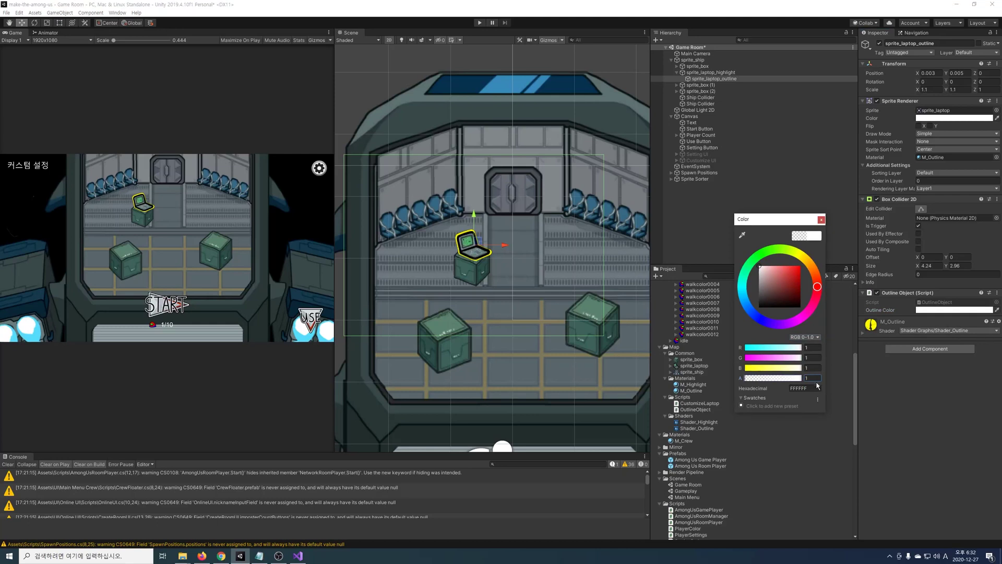
{"action": "left_click", "coordinate": [822, 221]}
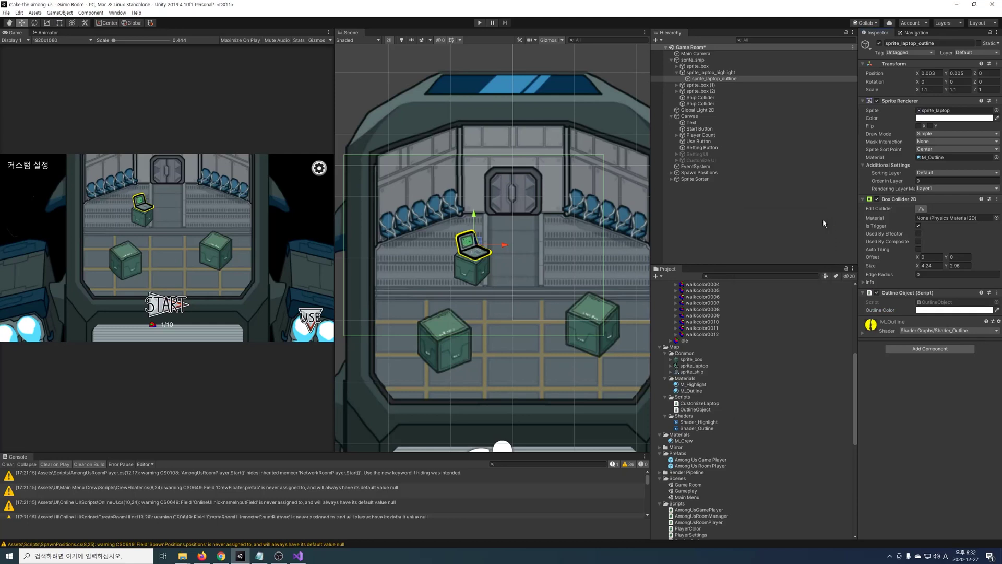
{"action": "left_click", "coordinate": [877, 102]}
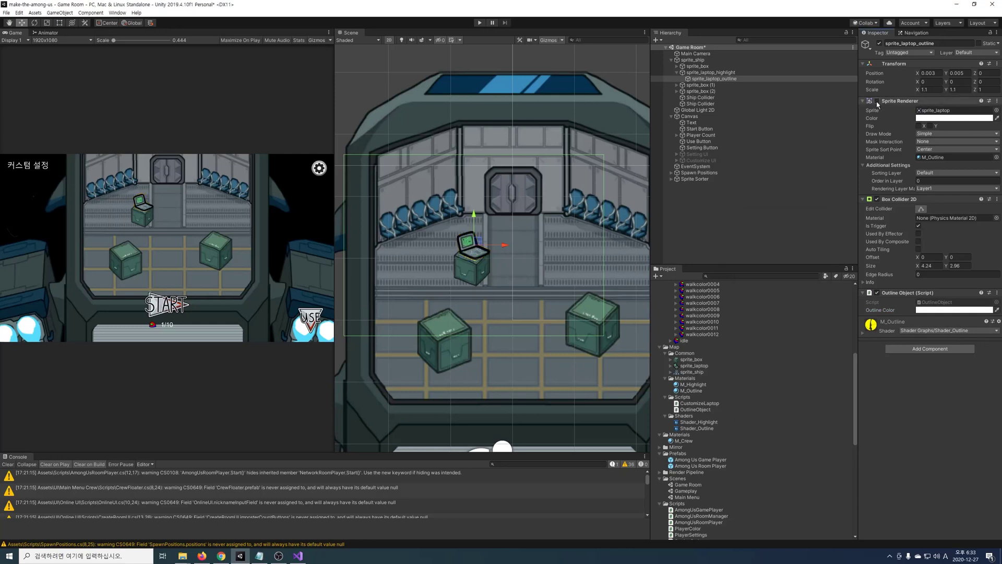
Add CustomizeLaptop to sprite_laptop_highlight and assign sprite_button_customize as its button sprite.
{"action": "left_click", "coordinate": [741, 72]}
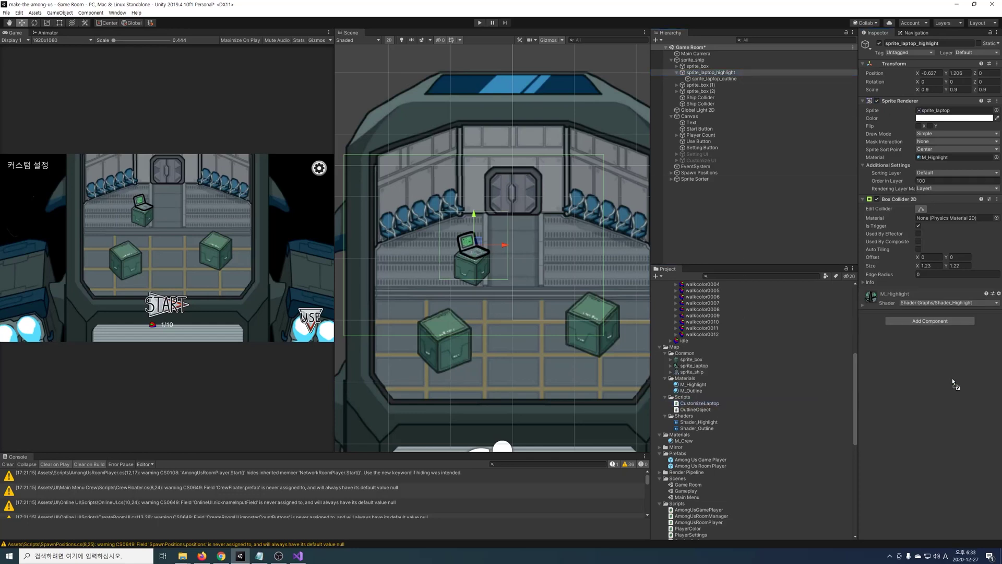
{"action": "left_click_drag", "start_coordinate": [953, 379], "coordinate": [952, 379]}
{"action": "scroll", "coordinate": [731, 418], "scroll_direction": "down", "scroll_amount": 6}
{"action": "left_click_drag", "start_coordinate": [711, 470], "coordinate": [933, 313]}
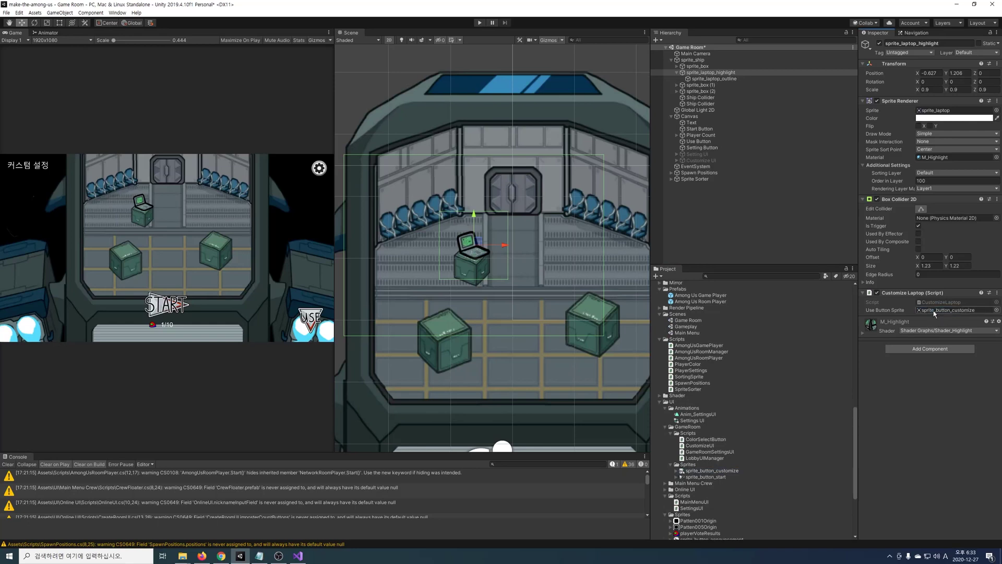
Link Use Button and sprite_button_use in Canvas's Lobby UI Manager, and untick the button's Interactable.
{"action": "left_click", "coordinate": [689, 116]}
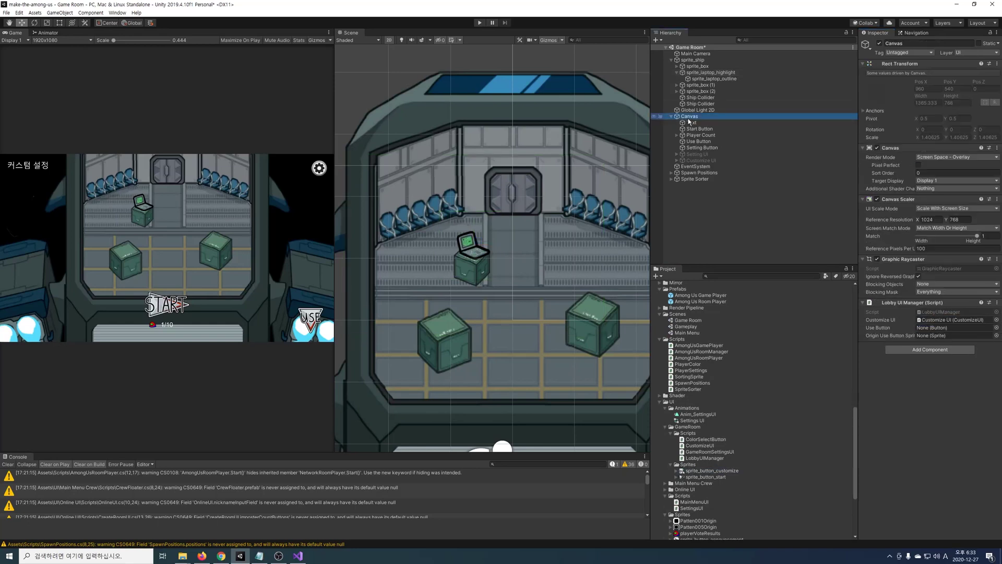
{"action": "left_click_drag", "start_coordinate": [699, 140], "coordinate": [957, 328]}
{"action": "scroll", "coordinate": [730, 417], "scroll_direction": "down", "scroll_amount": 5}
{"action": "left_click_drag", "start_coordinate": [699, 505], "coordinate": [947, 336]}
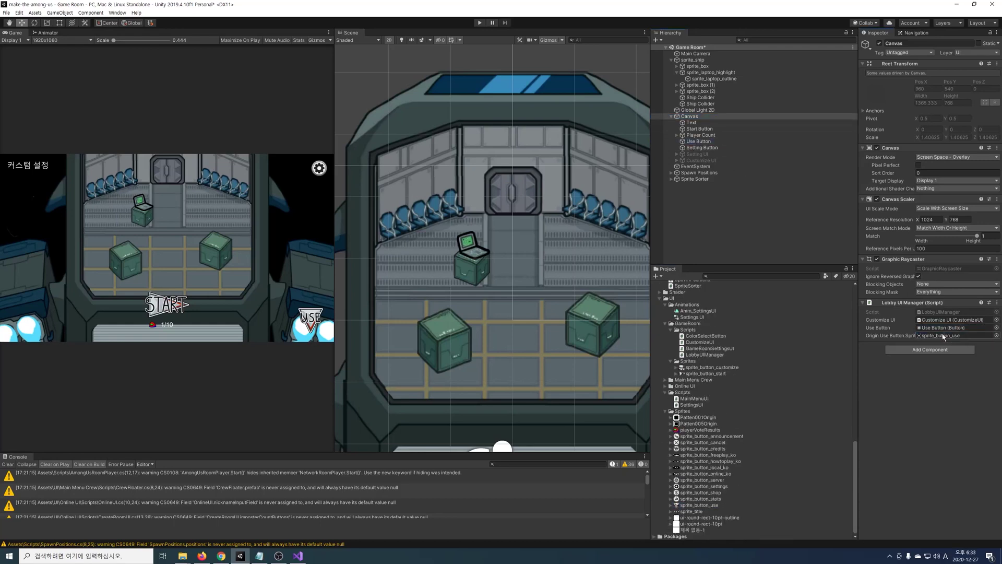
{"action": "left_click", "coordinate": [726, 142]}
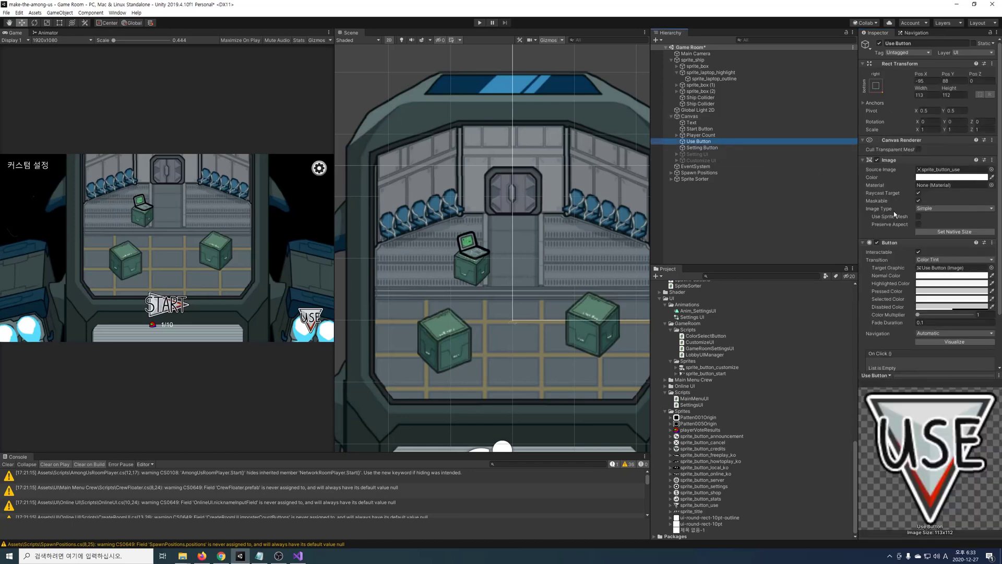
{"action": "left_click", "coordinate": [918, 253]}
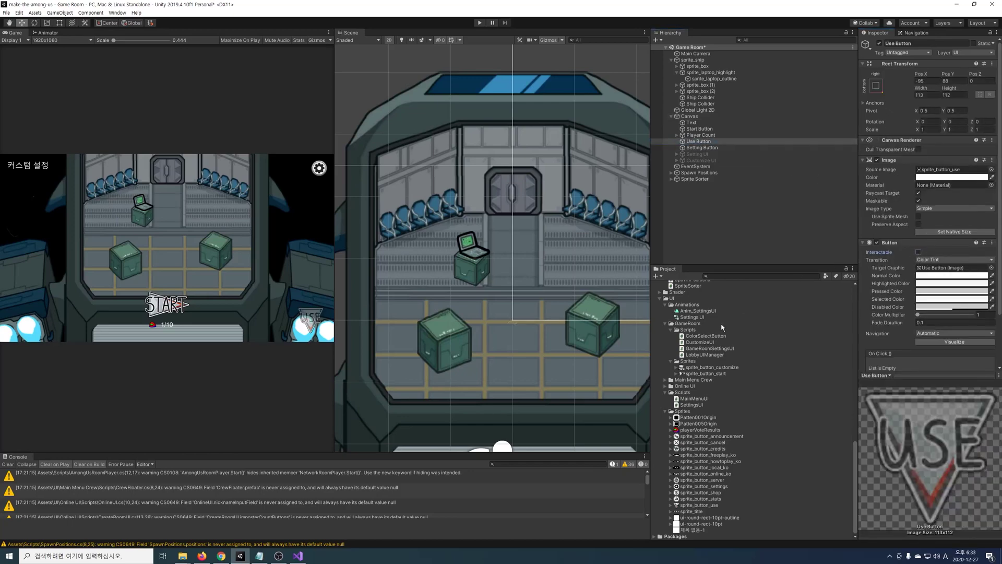
{"action": "left_click", "coordinate": [7, 12]}
Build the game from Build Settings into the Build folder.
{"action": "left_click", "coordinate": [31, 89]}
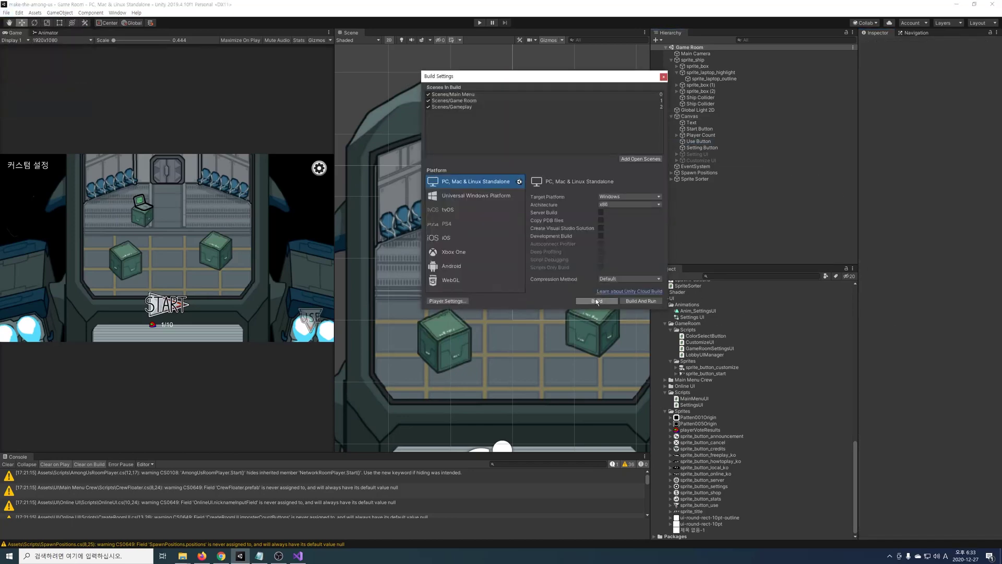
{"action": "left_click", "coordinate": [598, 301]}
{"action": "left_click", "coordinate": [537, 347]}
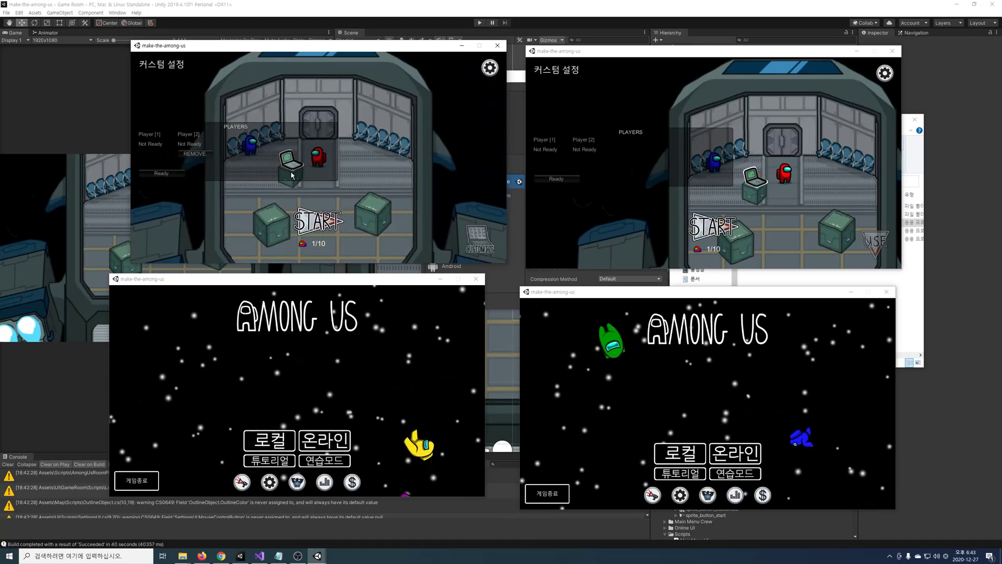
In the first client, use Customize at the laptop to change the colour to pink, then cyan.
{"action": "left_click", "coordinate": [480, 239]}
{"action": "left_click", "coordinate": [338, 146]}
{"action": "left_click", "coordinate": [361, 193]}
{"action": "left_click", "coordinate": [218, 84]}
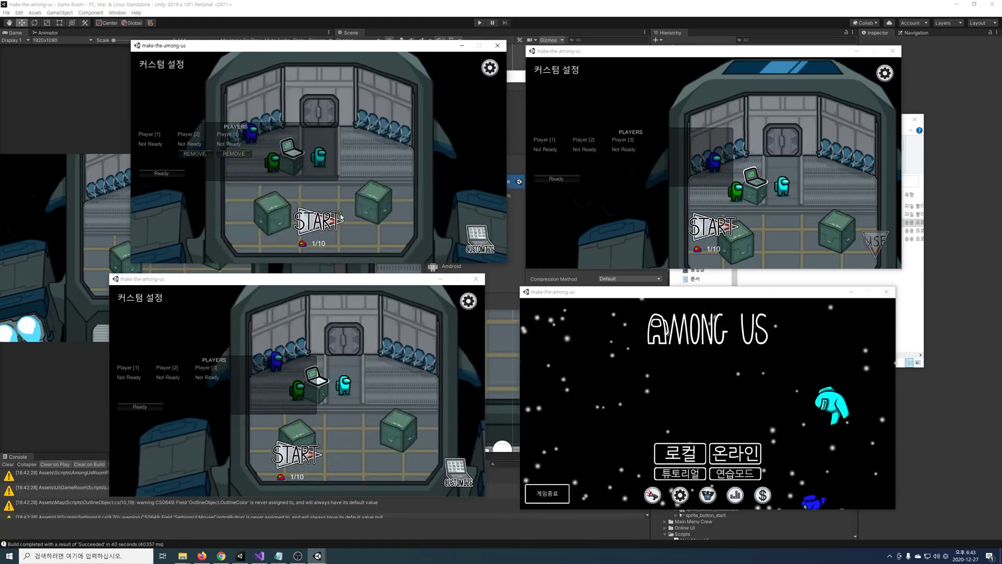
{"action": "left_click", "coordinate": [480, 239]}
Make the second client's player brown and join the room from the fourth client.
{"action": "left_click", "coordinate": [874, 244]}
{"action": "left_click", "coordinate": [757, 175]}
{"action": "left_click", "coordinate": [733, 198]}
{"action": "left_click", "coordinate": [734, 453]}
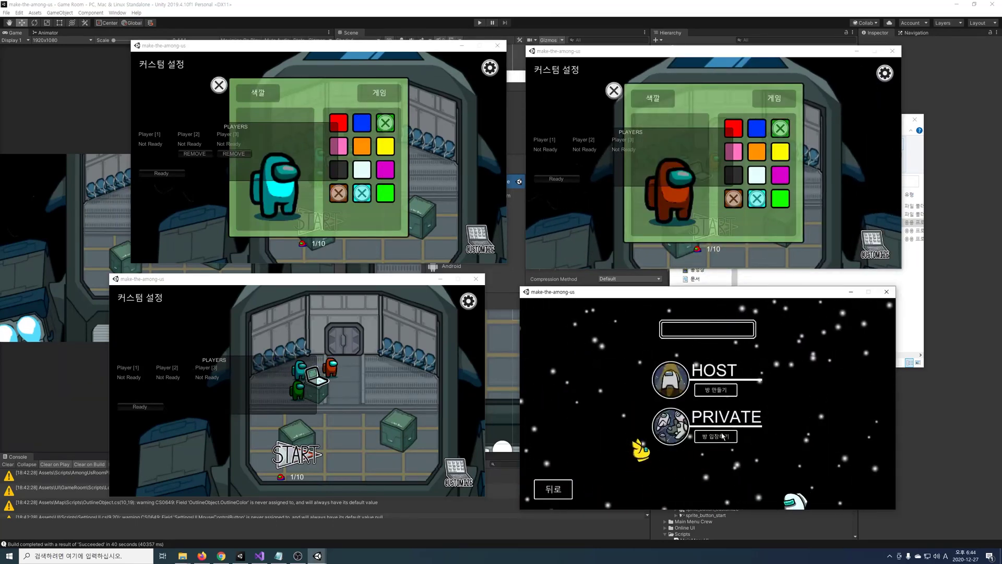
{"action": "left_click", "coordinate": [673, 371]}
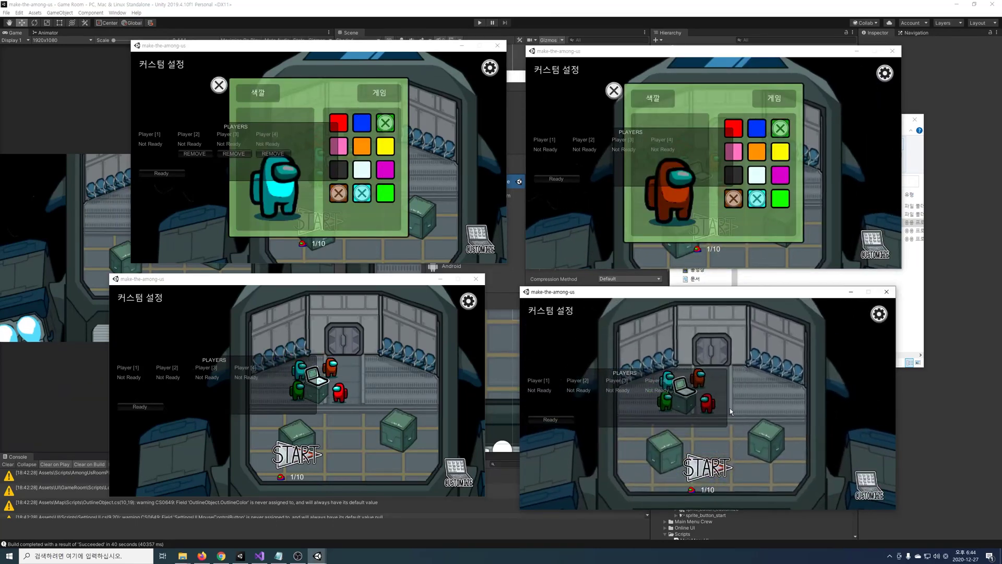